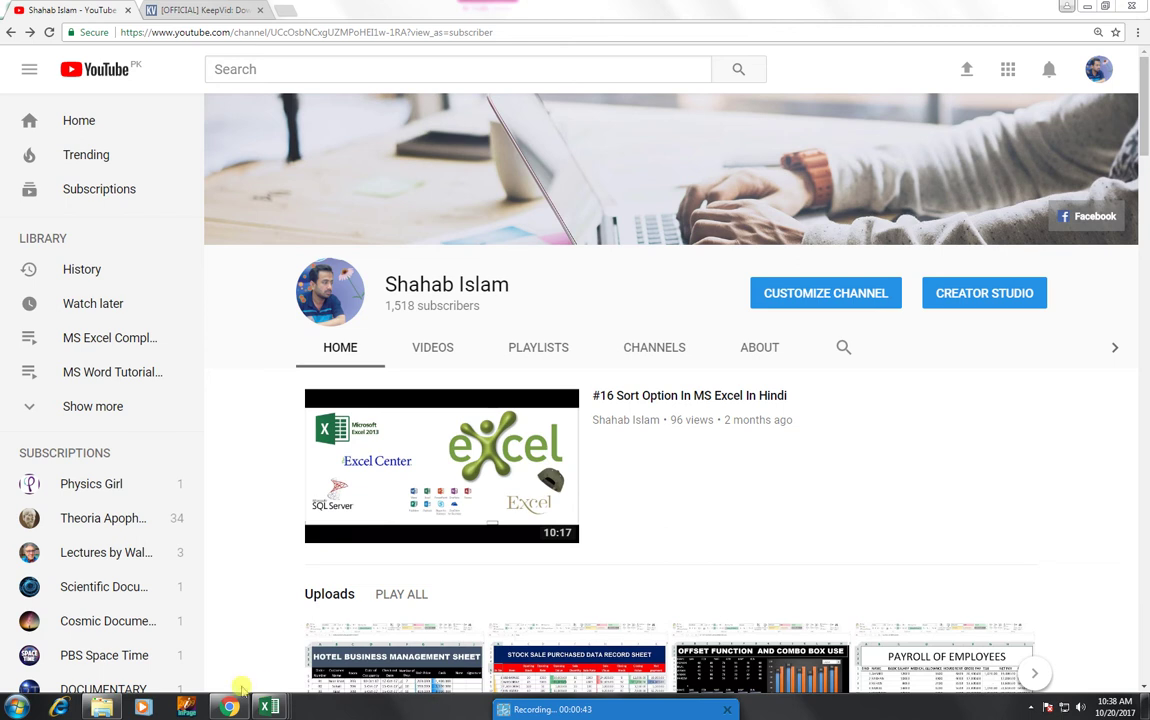
- Switch to the Book1 workbook in Excel and enter the heading "Sr n" in cell A3
mouse_move(270, 708)
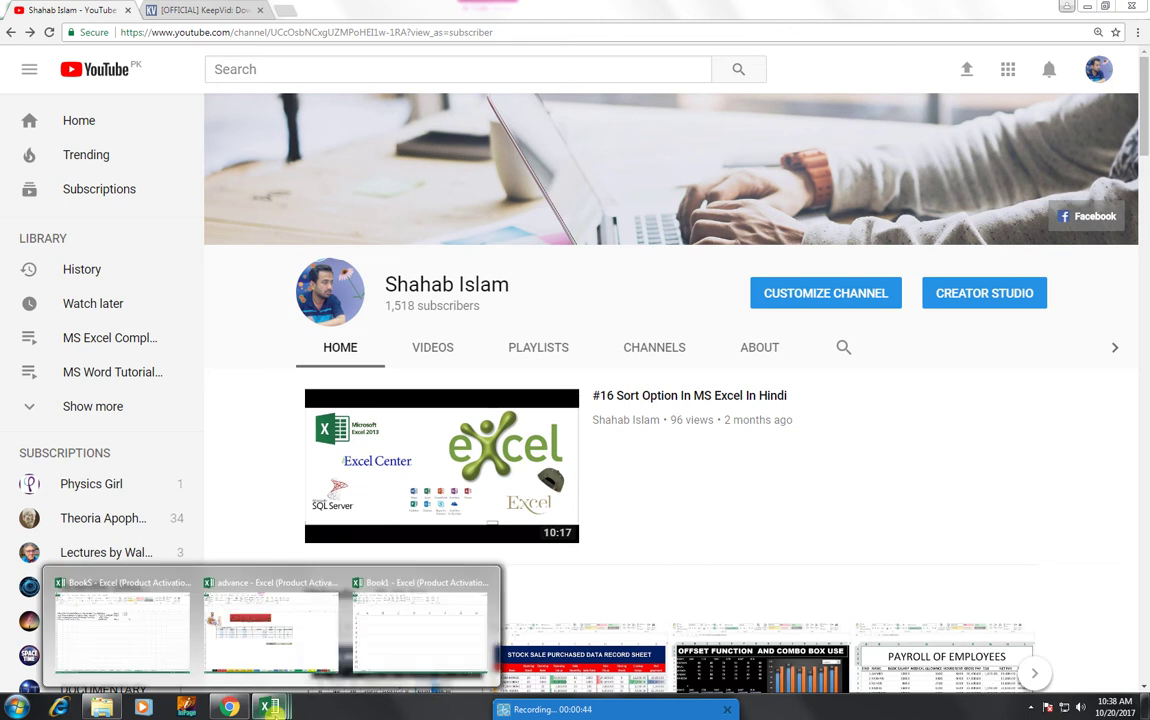
left_click(420, 625)
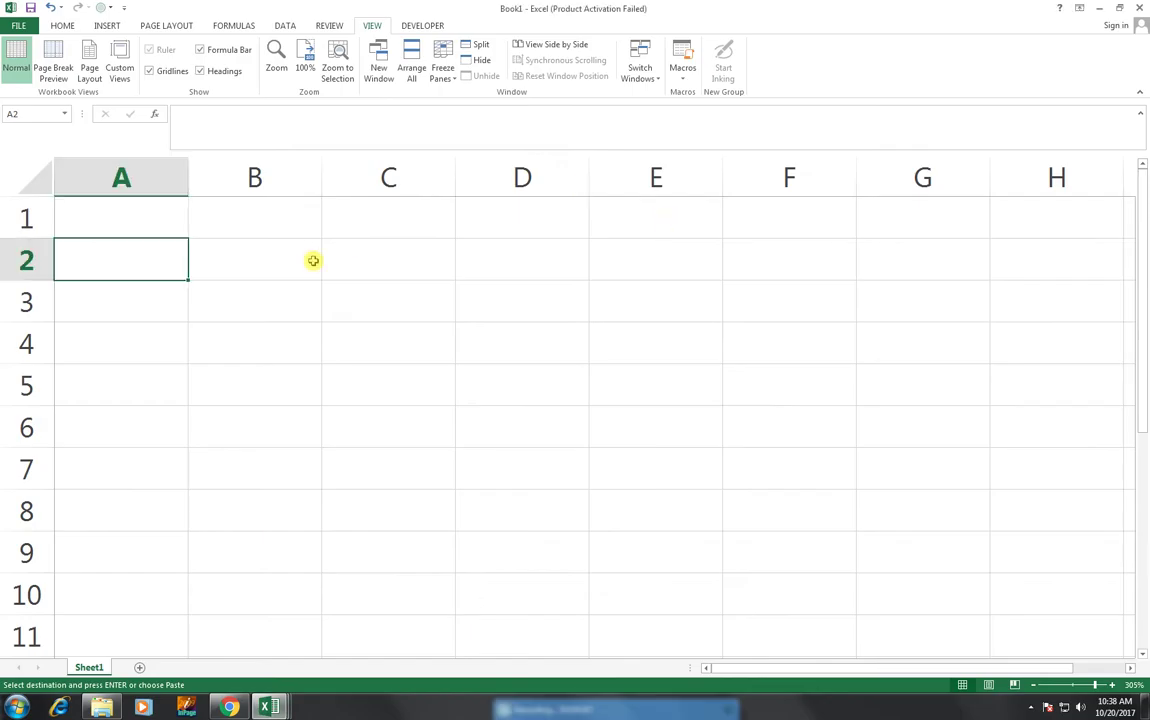
left_click(75, 289)
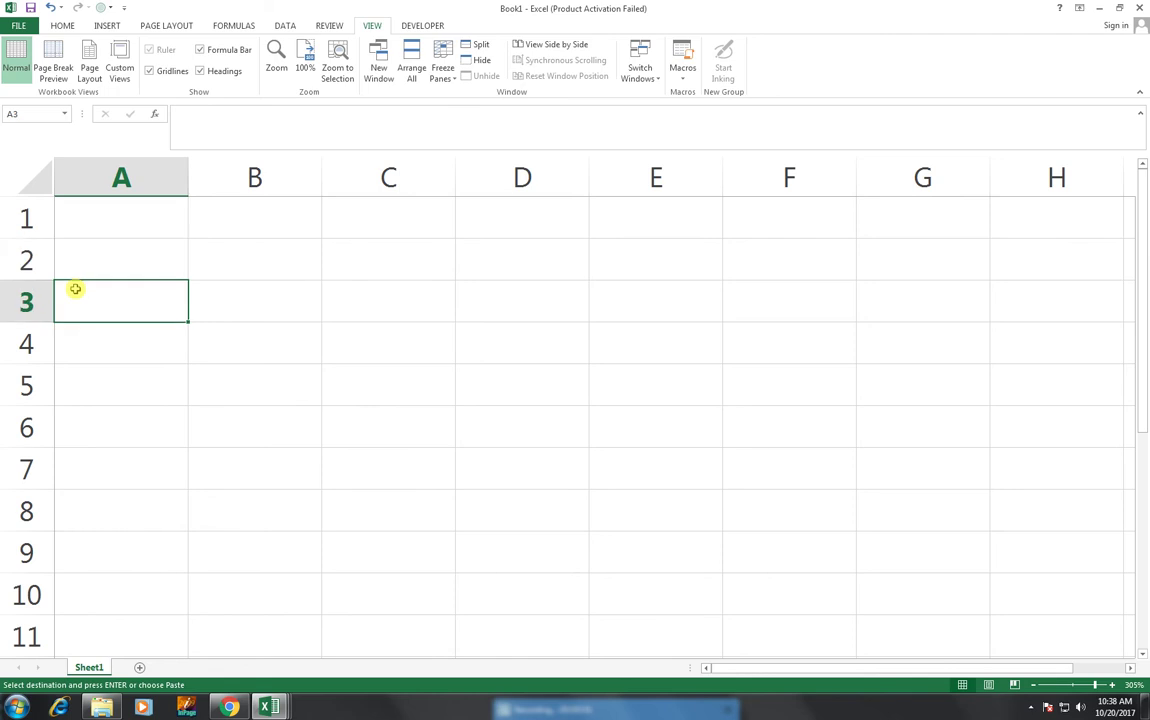
type("s")
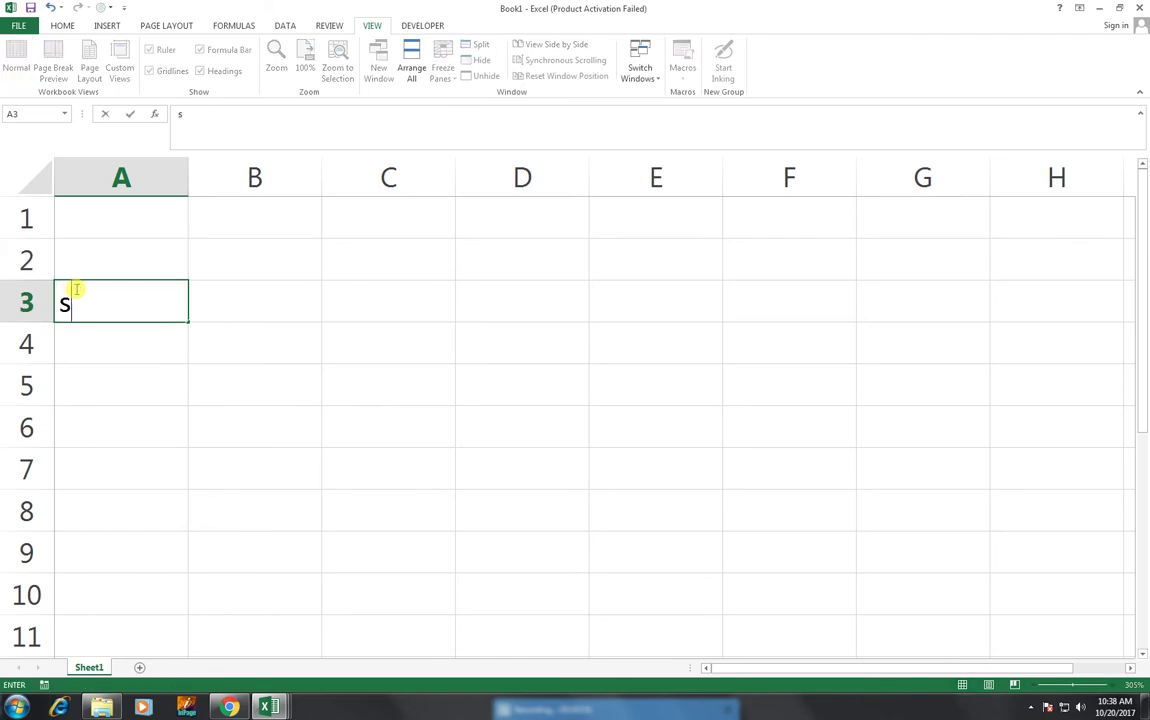
key("BackSpace")
type("D")
key("BackSpace")
type("Srno")
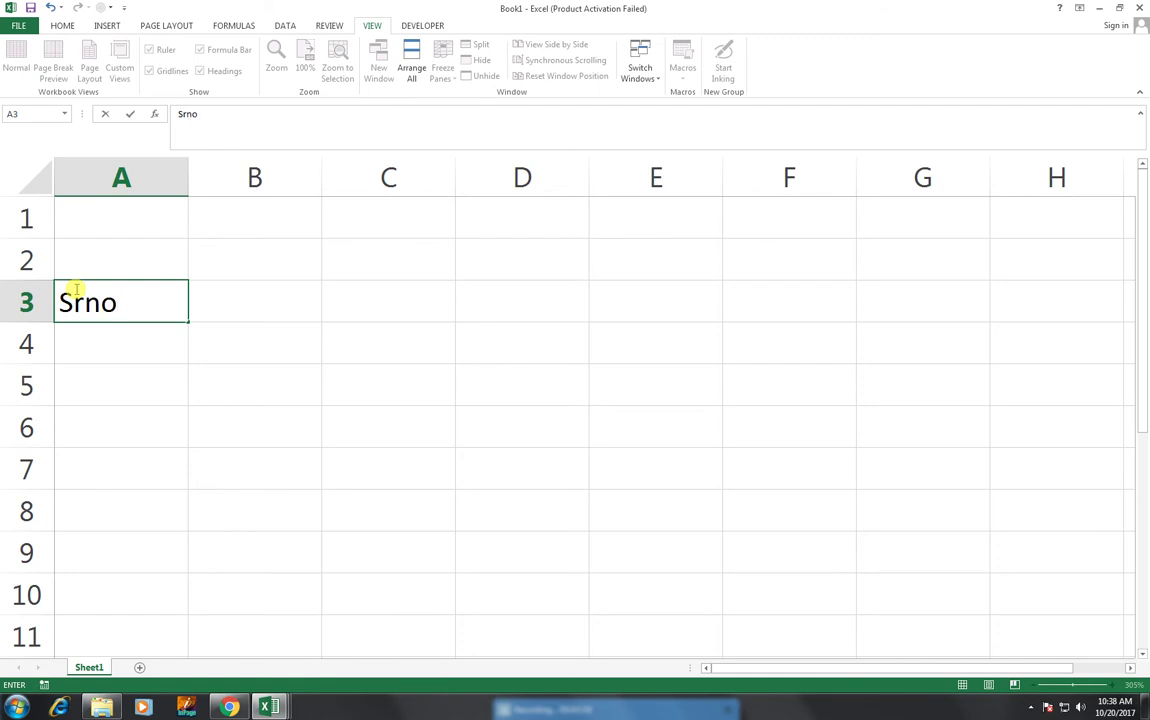
key("BackSpace")
key("BackSpace")
type("n")
key("Tab")
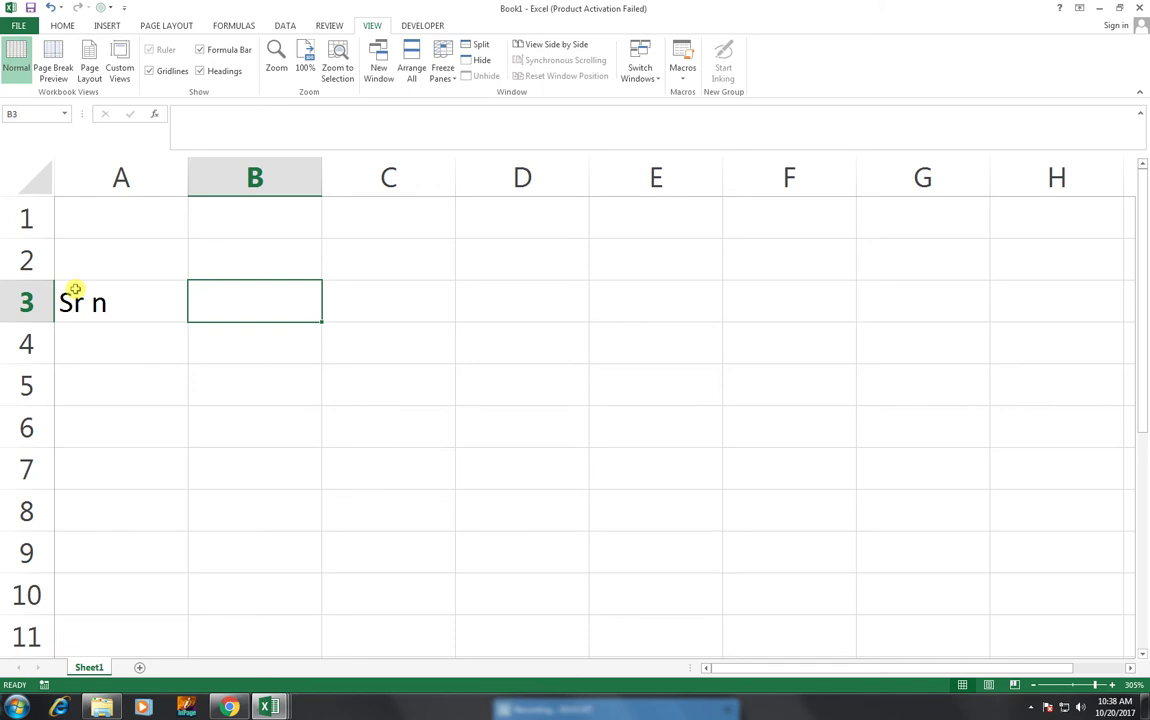
- Enter the heading "Num" in cell B3
type("num")
key("BackSpace")
key("BackSpace")
key("BackSpace")
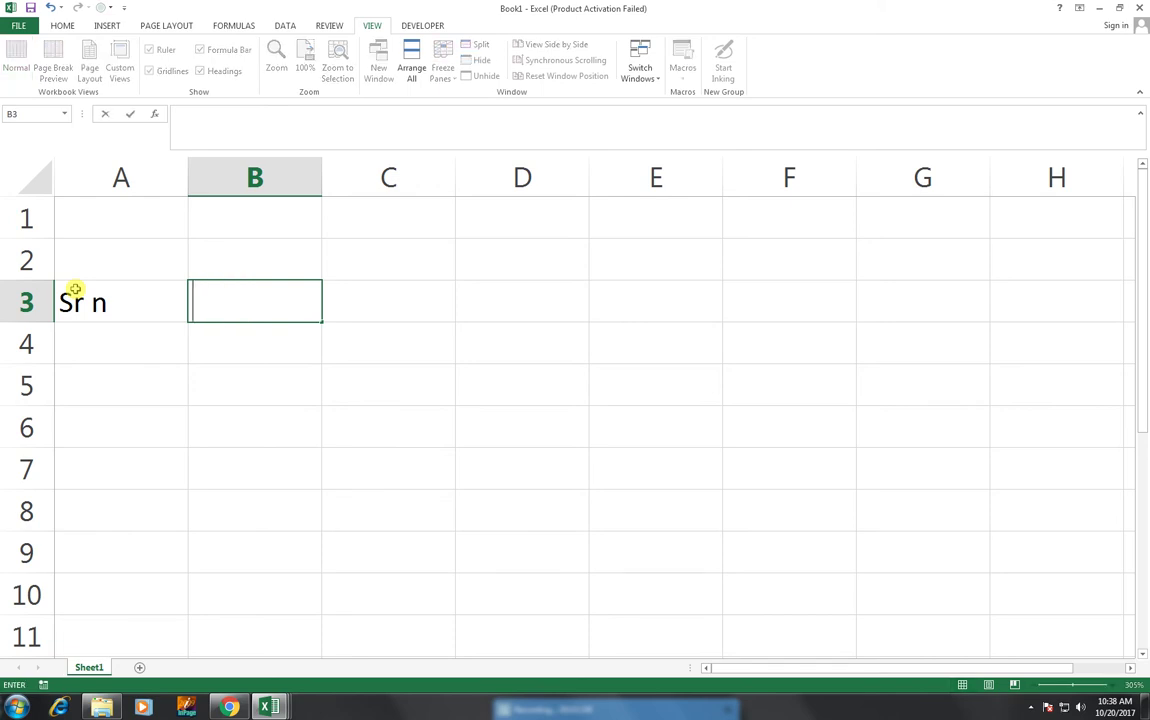
type("Num")
key("Tab")
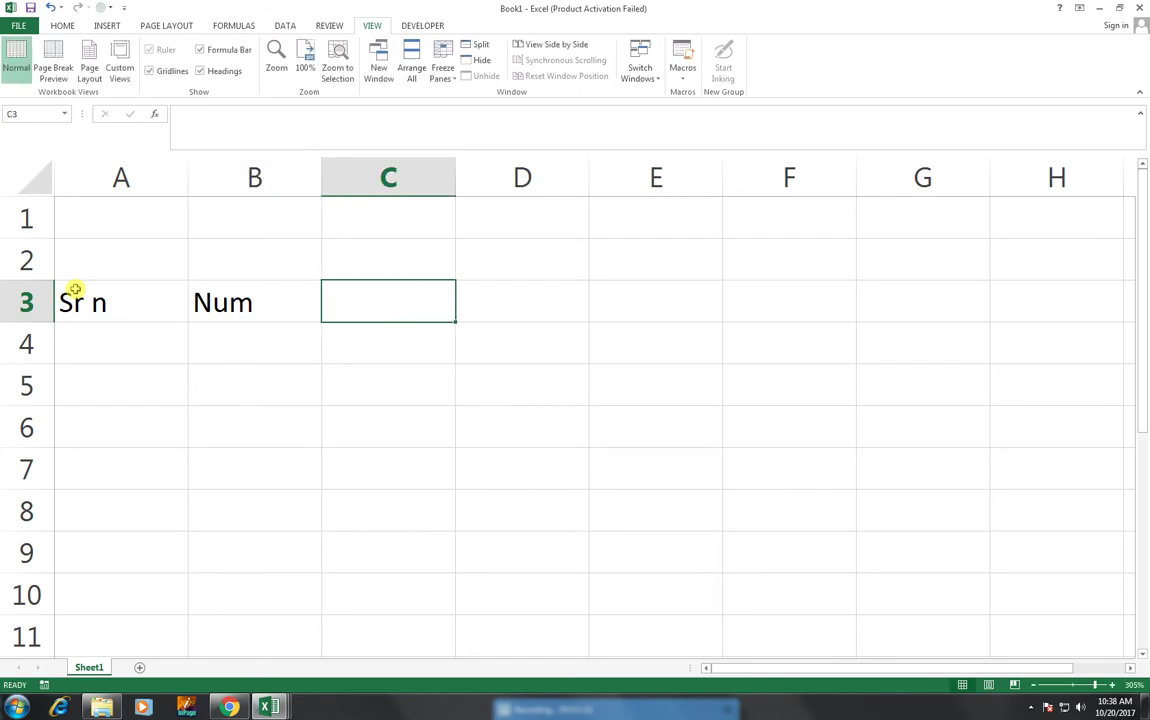
- Enter the heading "Form" in cell C3, with a capital F
type("form")
key("Tab")
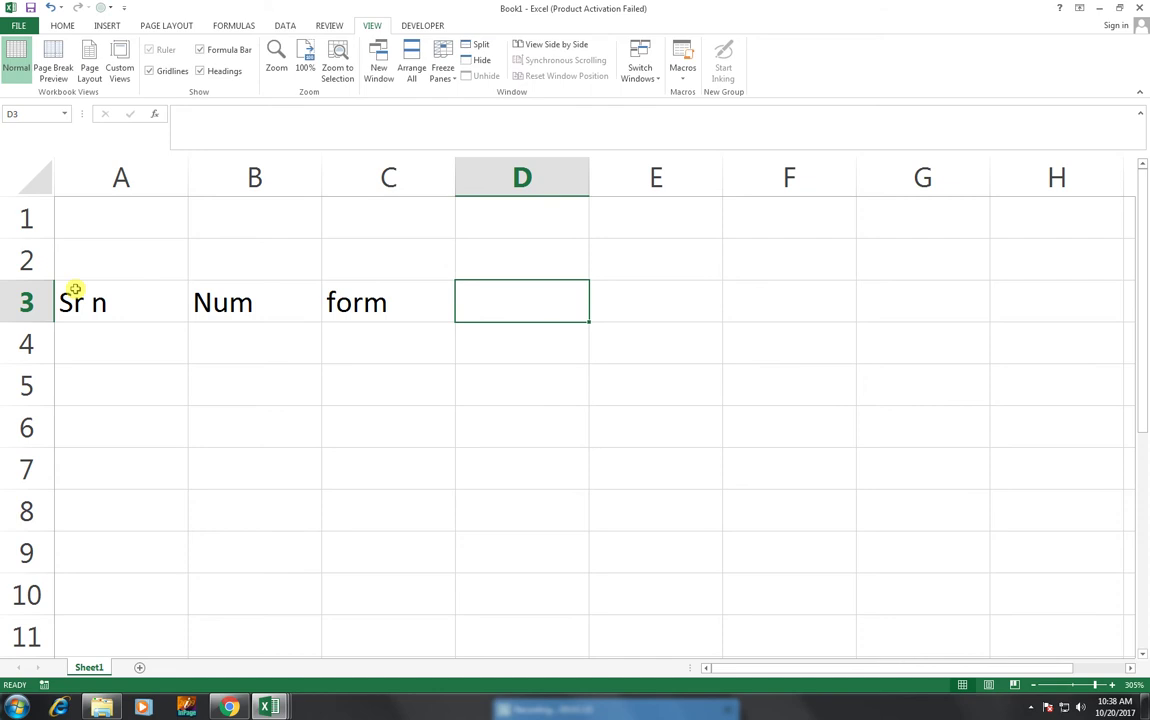
key("shift+Tab")
type("Foprm")
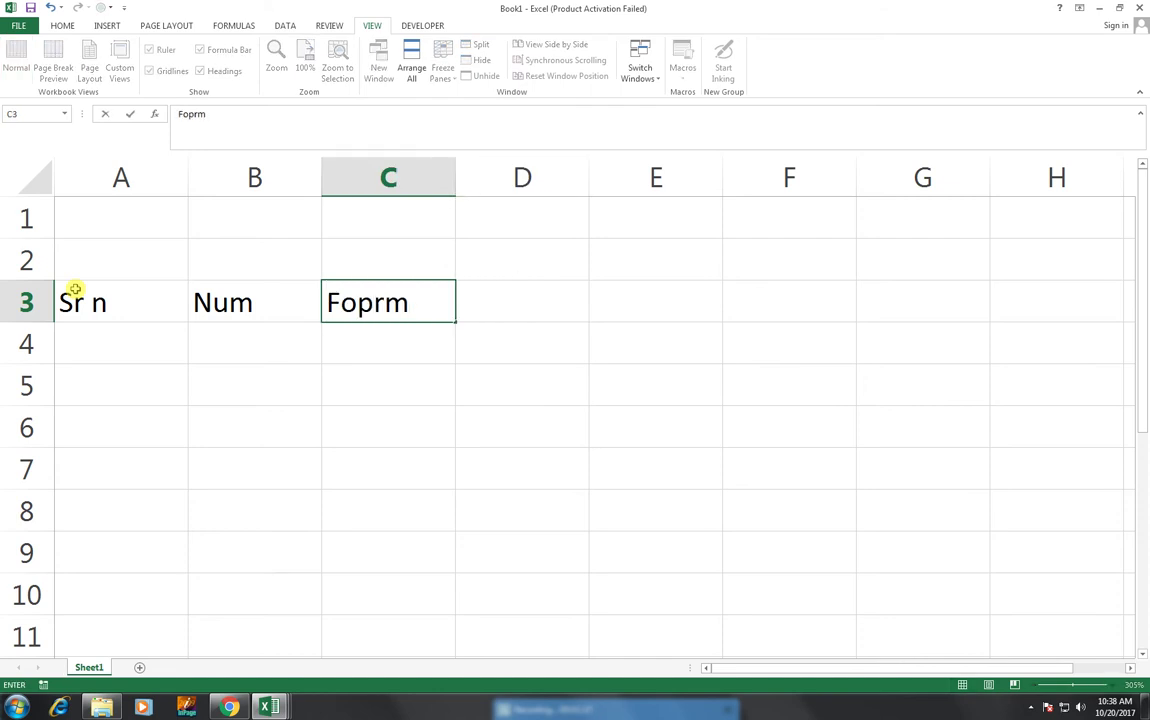
key("BackSpace")
key("BackSpace")
key("BackSpace")
type("rm")
key("Tab")
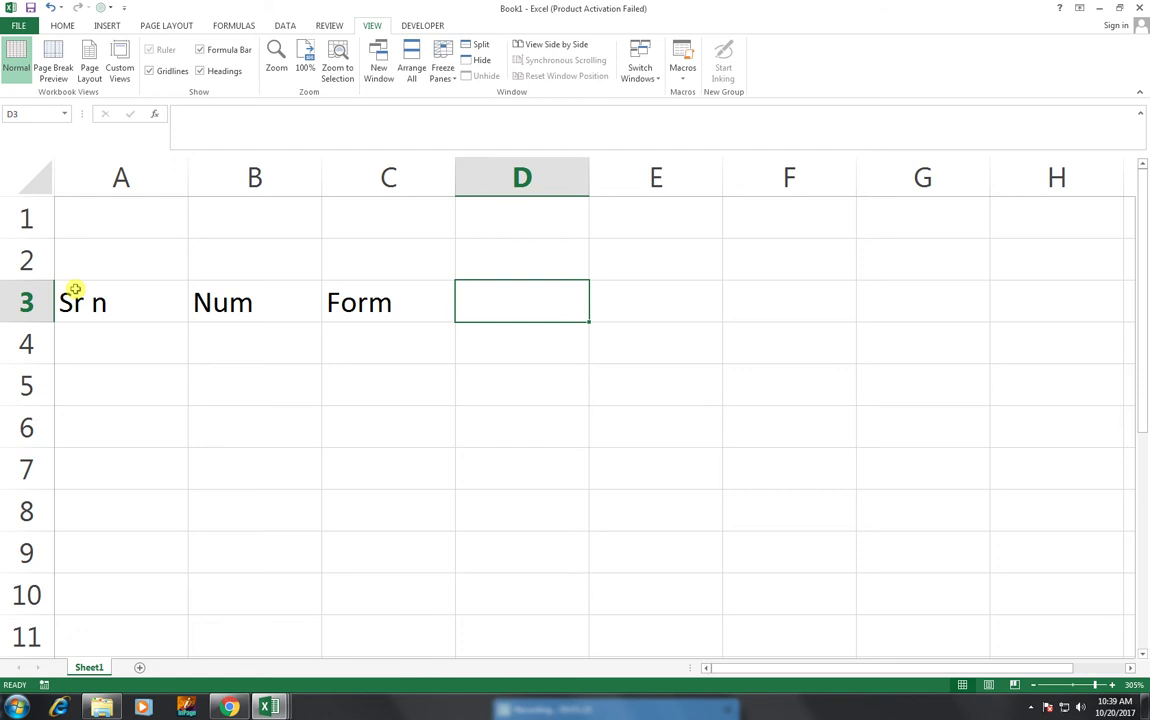
- Enter the heading "Date Recive" in cell D3
type("date")
key("BackSpace")
key("BackSpace")
key("BackSpace")
key("BackSpace")
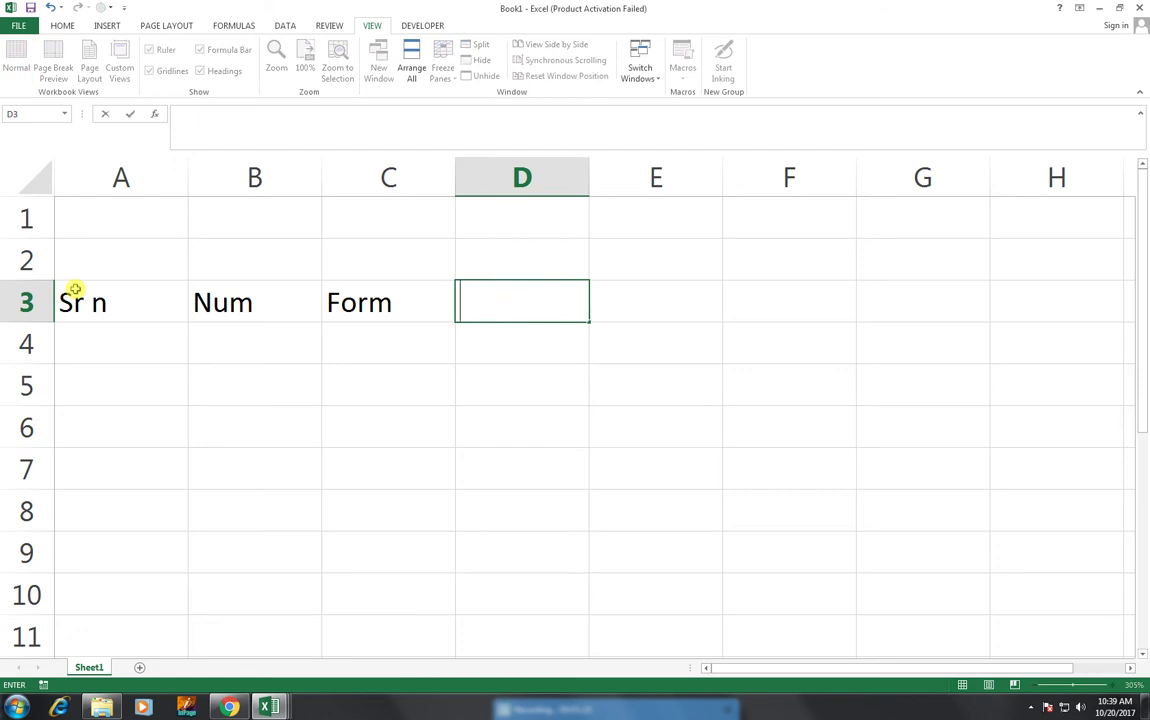
type("Date Recu")
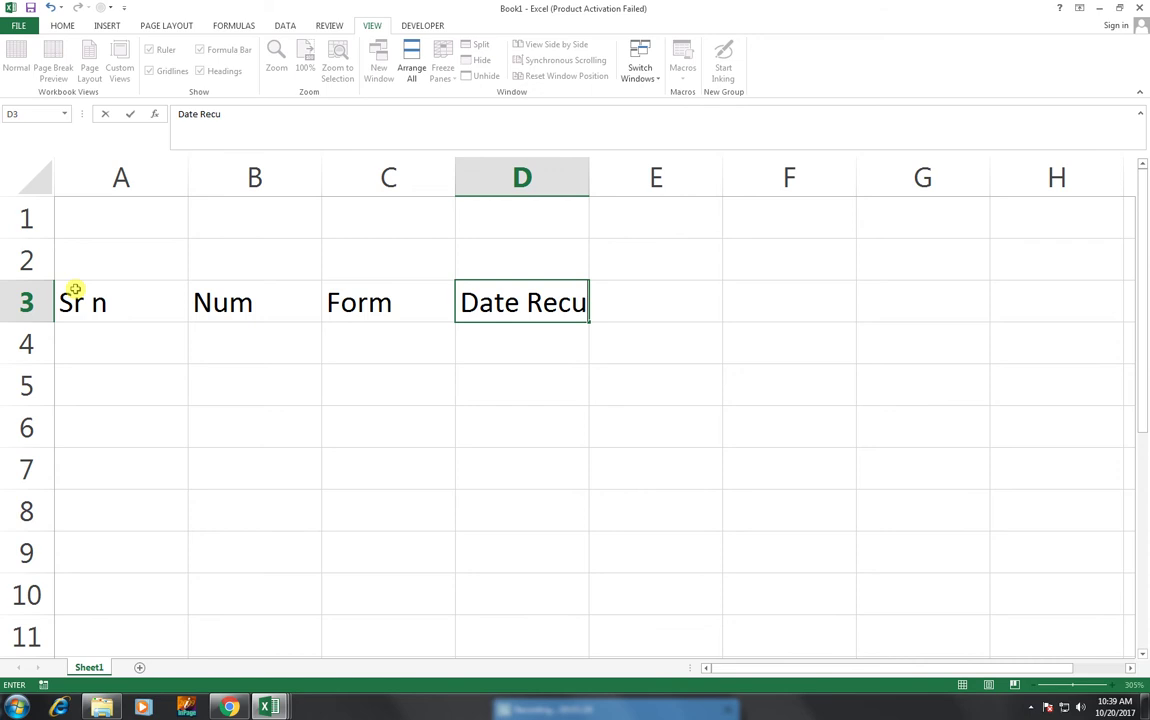
key("BackSpace")
type("ive")
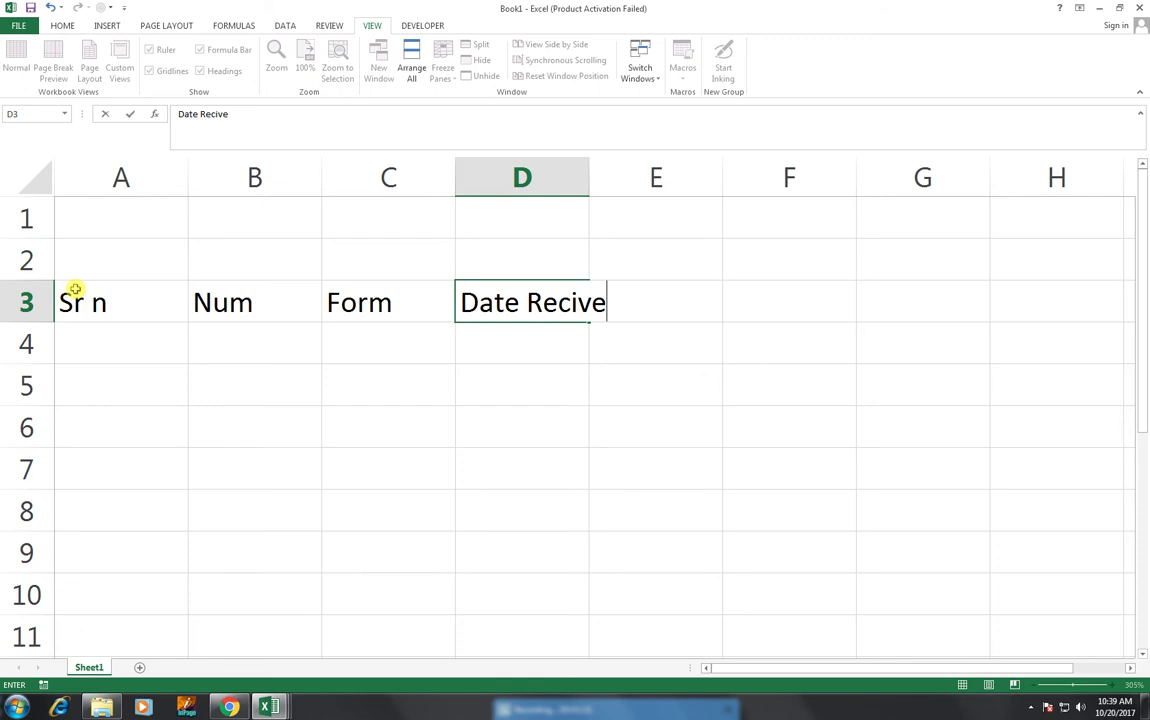
key("Tab")
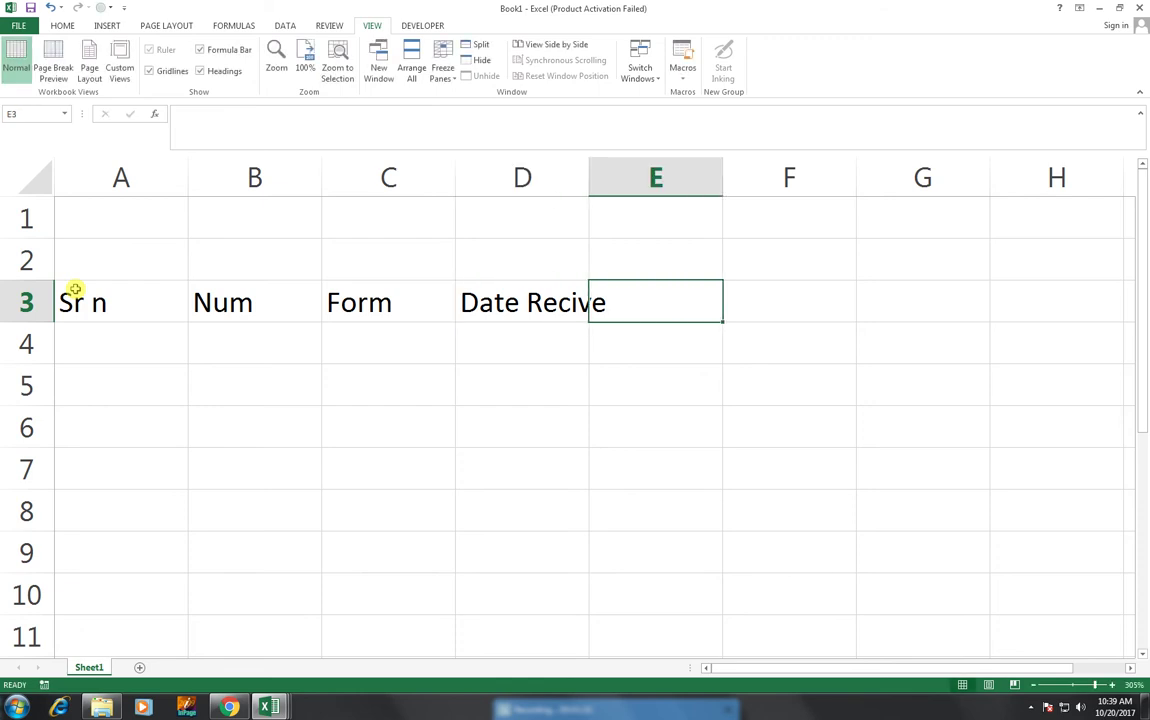
- Wrap the text of the "Date Recive" heading in cell D3
left_click(476, 288)
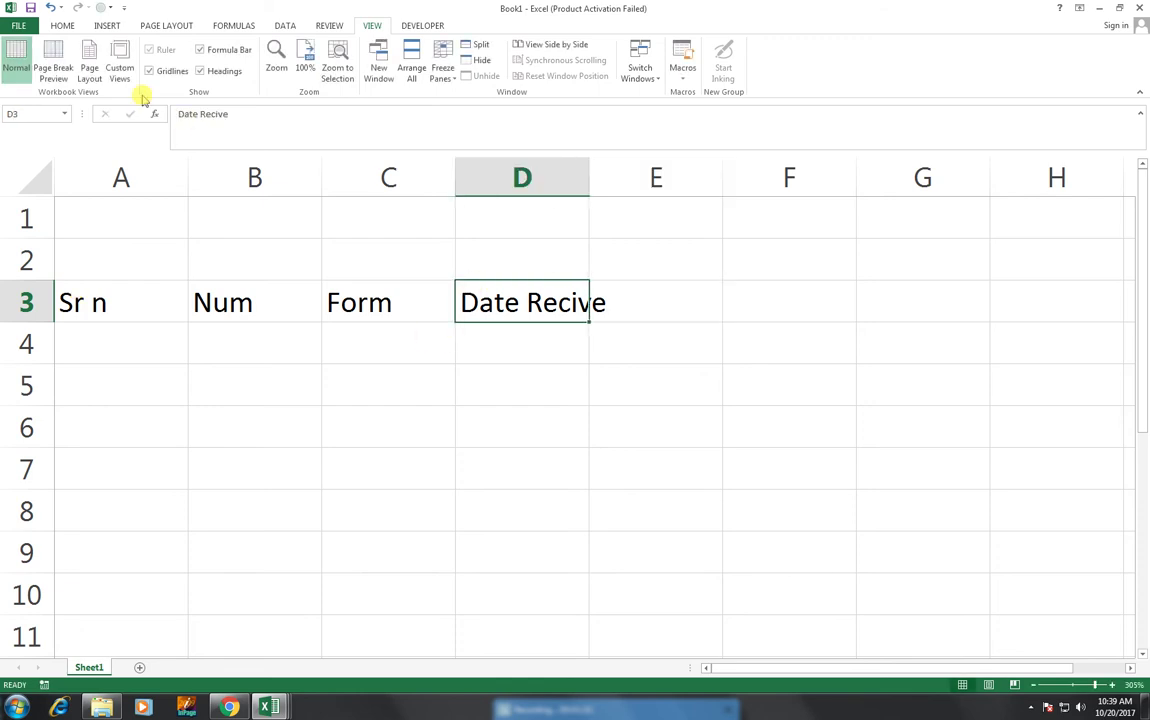
left_click(62, 27)
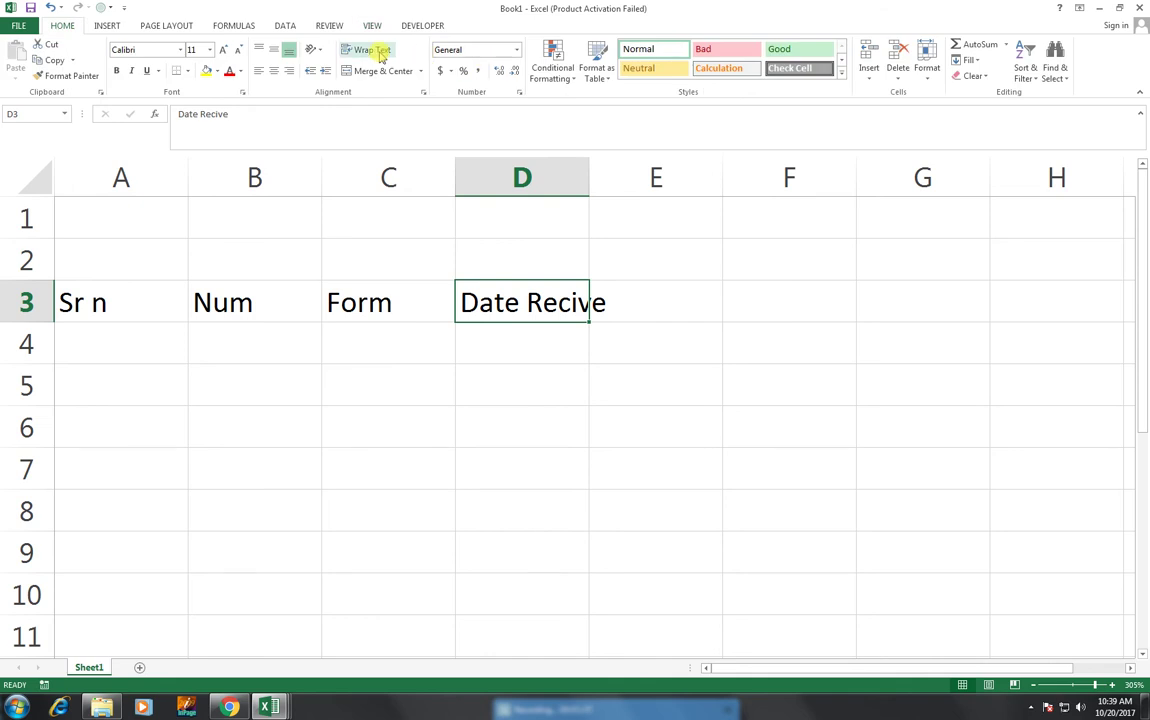
left_click(378, 50)
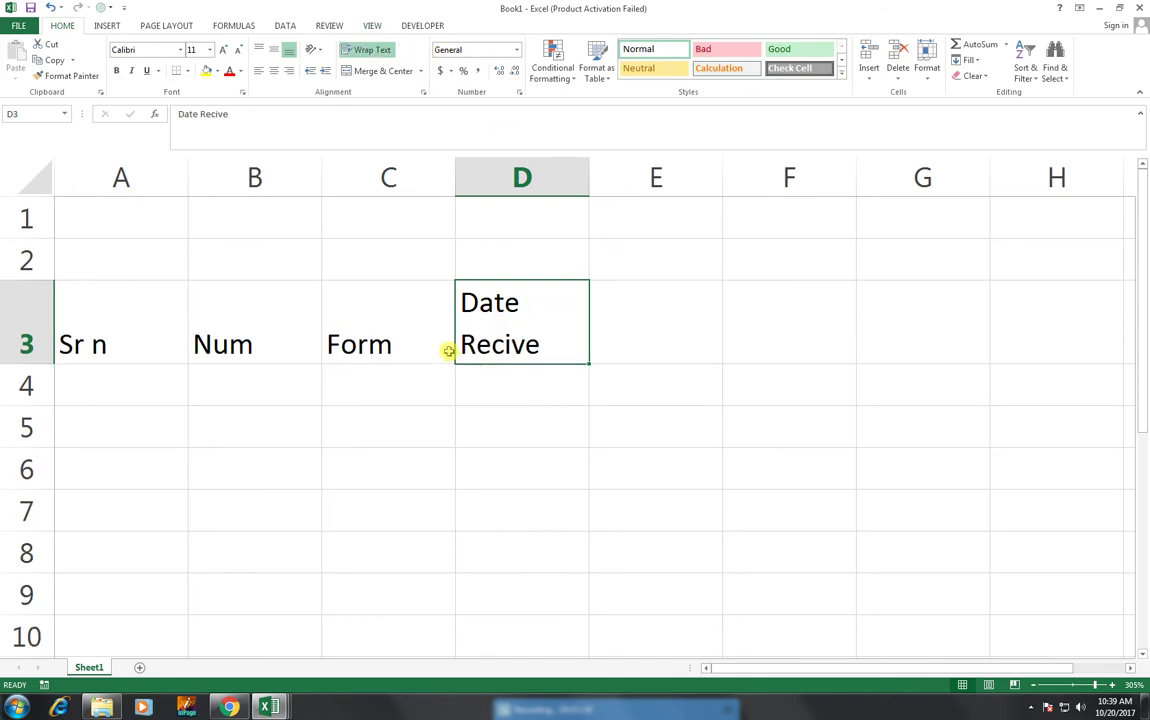
- Move the headings "Sr n", "Num" and "Form" from A3:C3 down to A4:C4
left_click(136, 326)
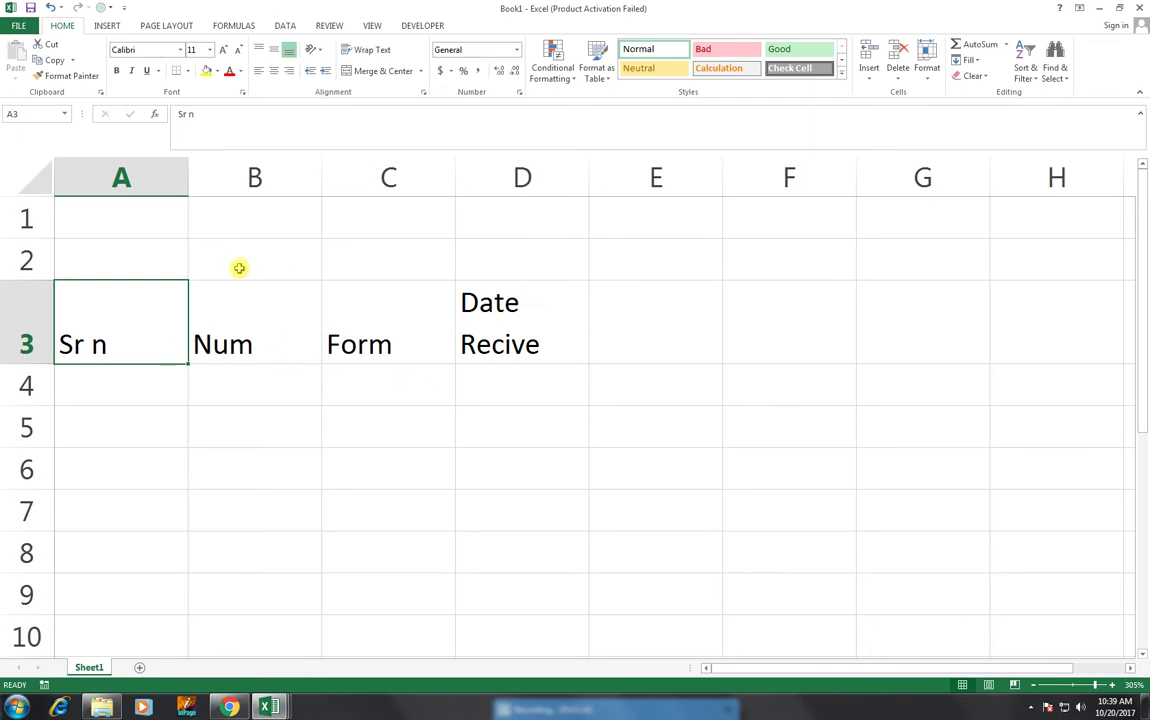
left_click_drag(136, 334, 392, 347)
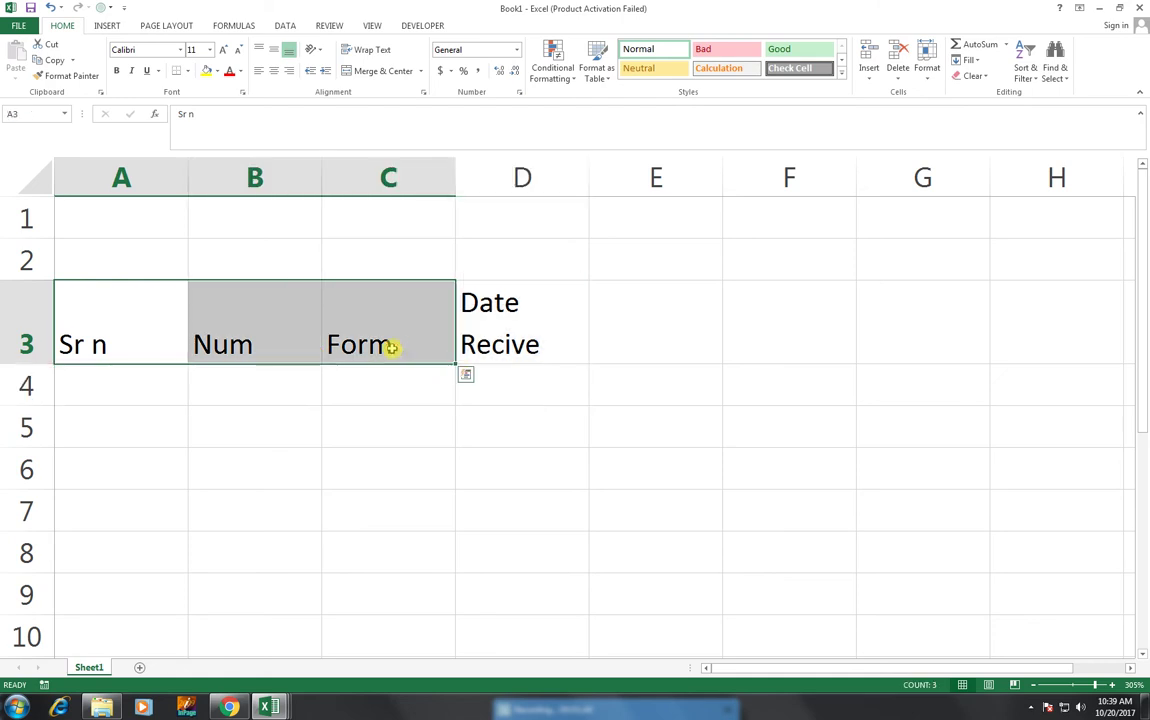
key("ctrl+q")
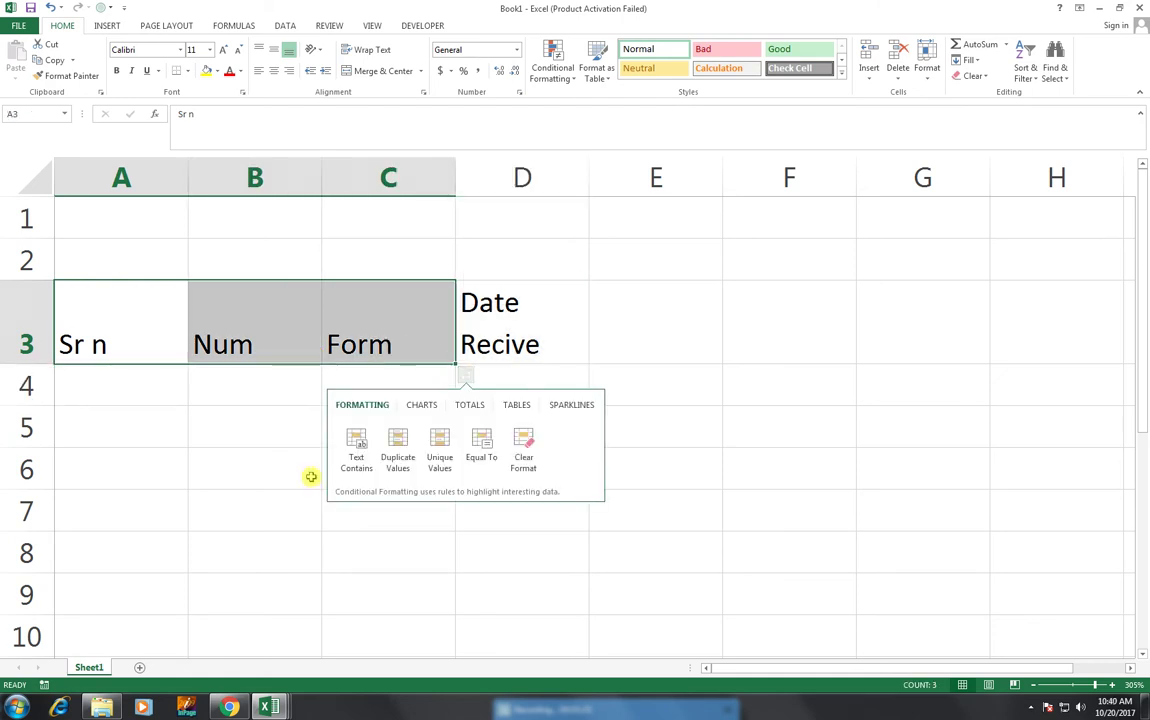
left_click_drag(150, 290, 360, 366)
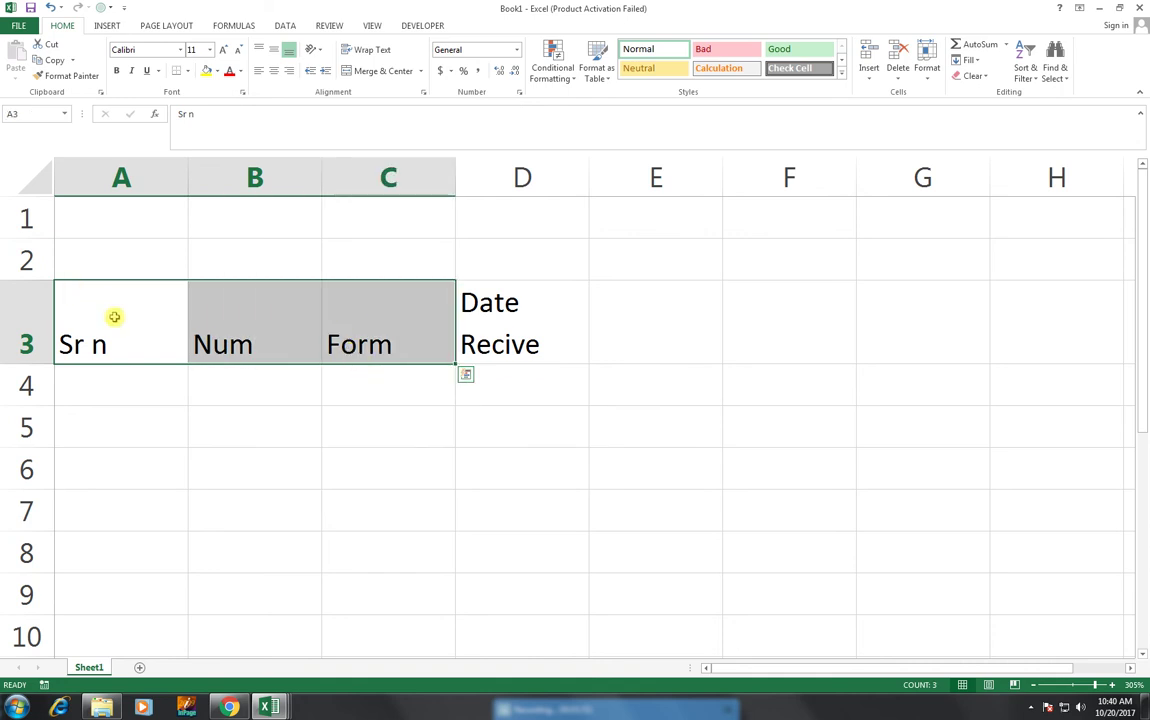
left_click_drag(115, 316, 372, 384)
- Merge and center cells A3:C3 and enter the heading "CHEQUES RECIVED" in the merged cell
left_click_drag(440, 314, 166, 323)
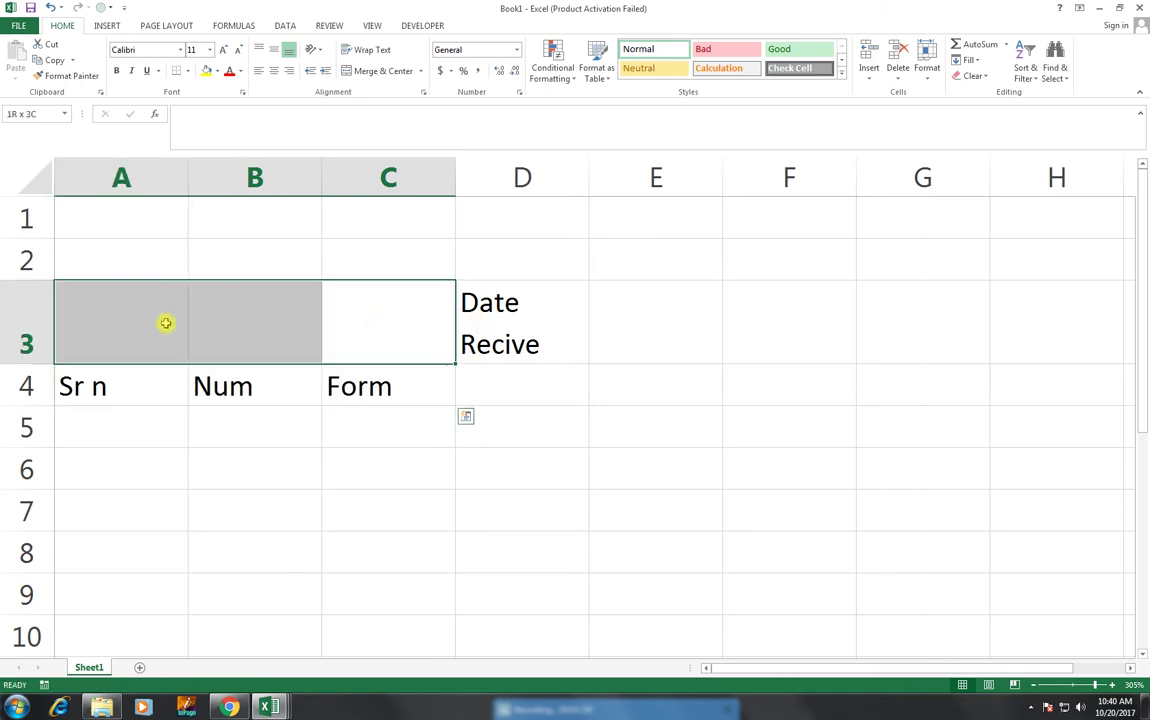
left_click(366, 72)
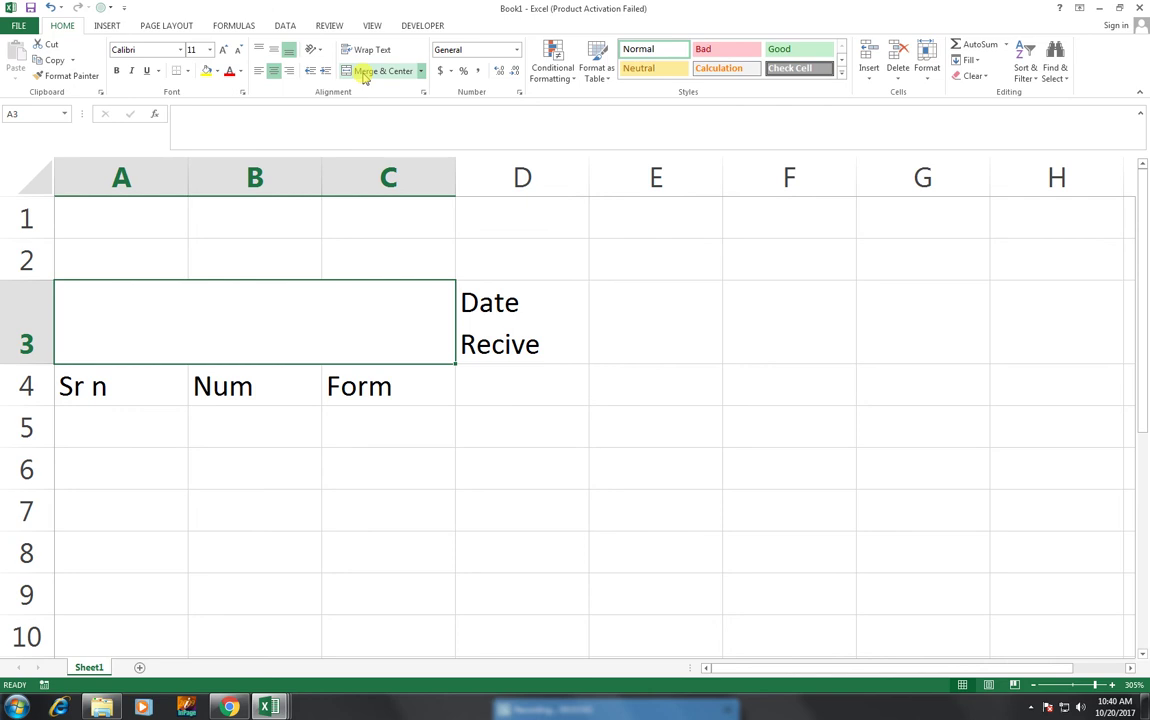
type("c")
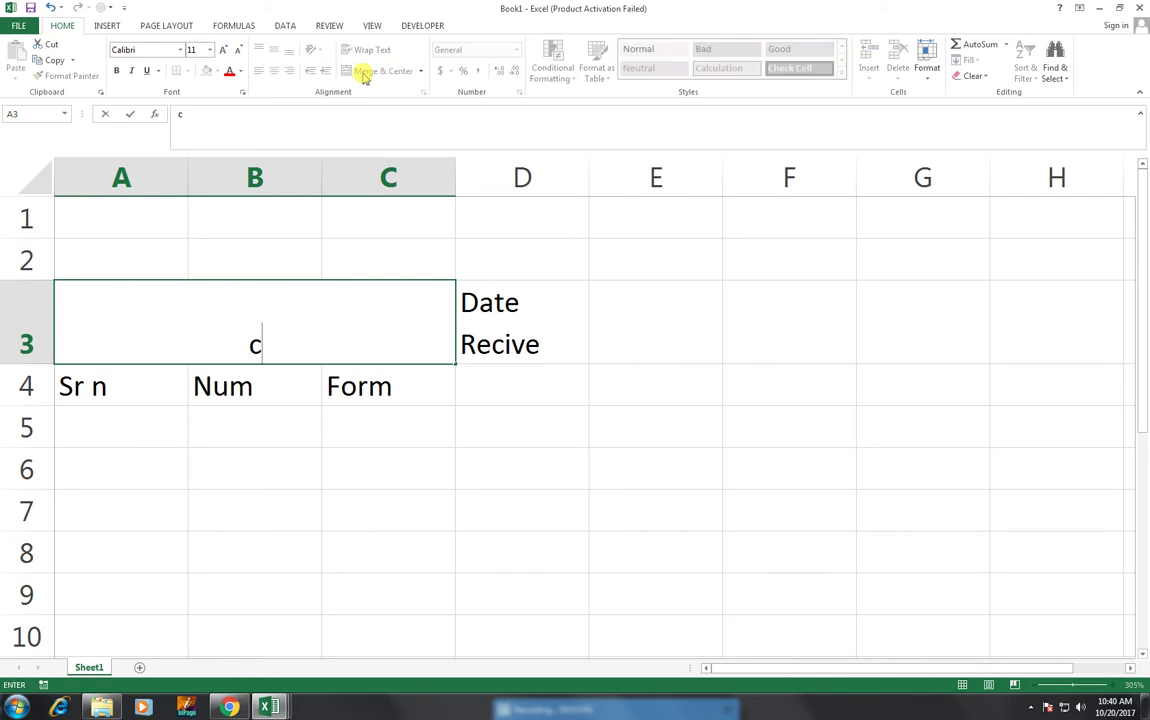
key("BackSpace")
type("CHE")
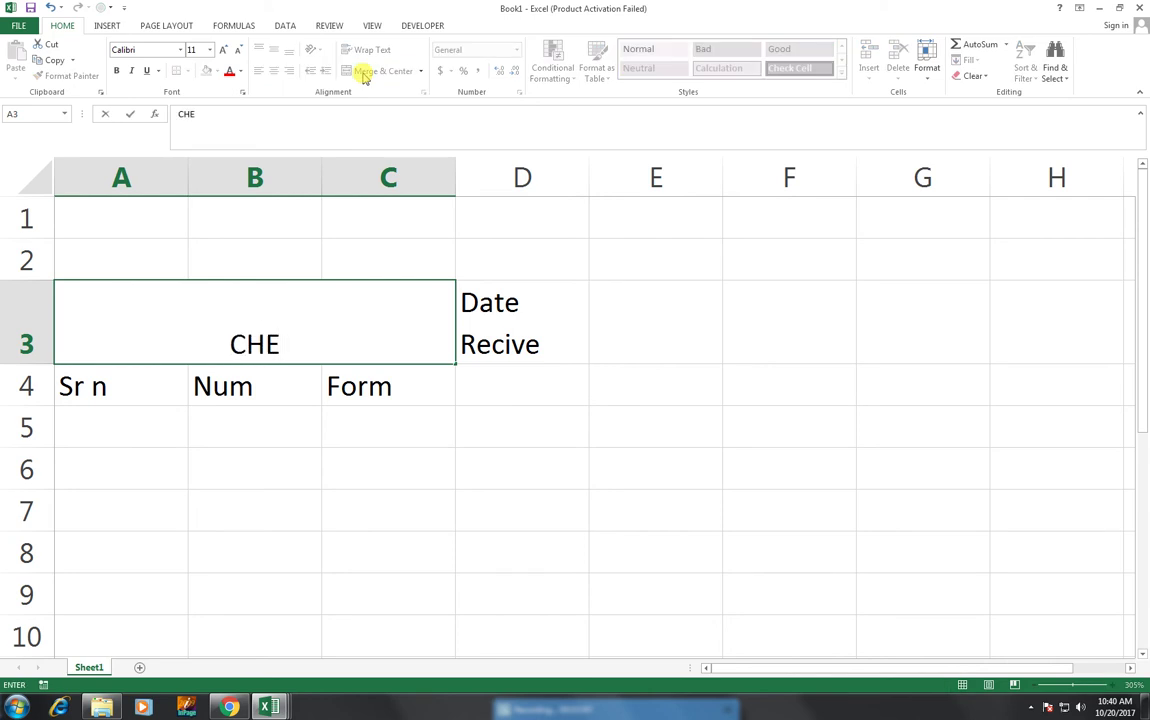
type("Q")
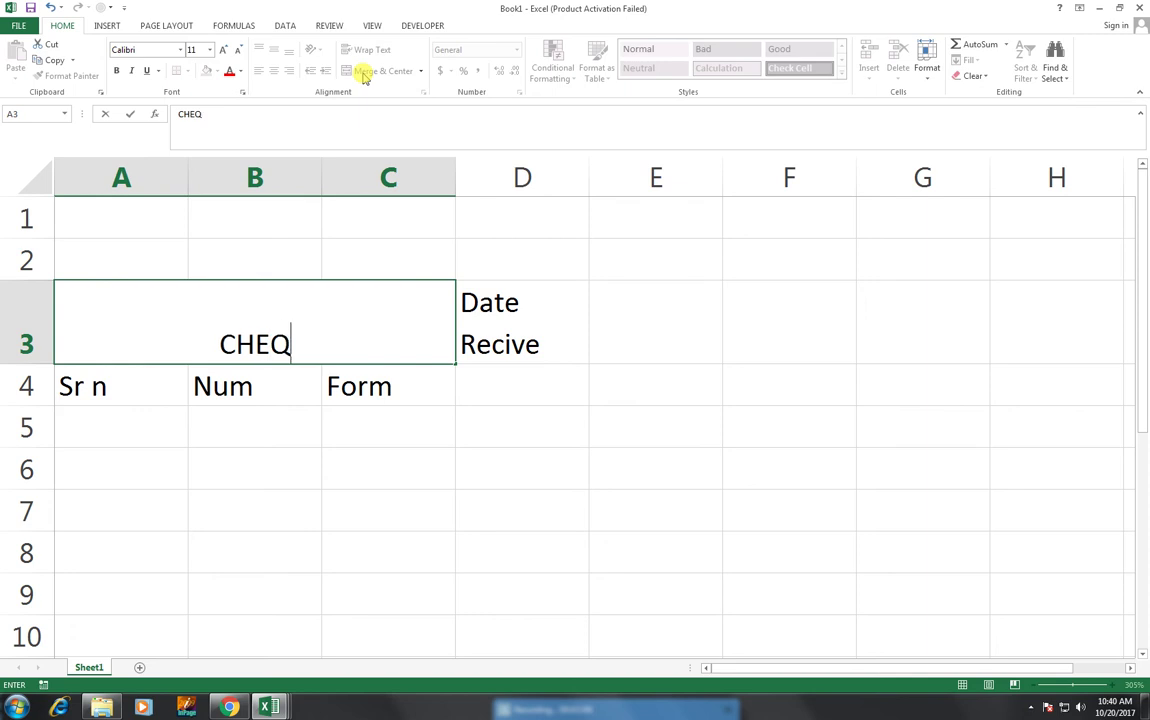
type("UWA")
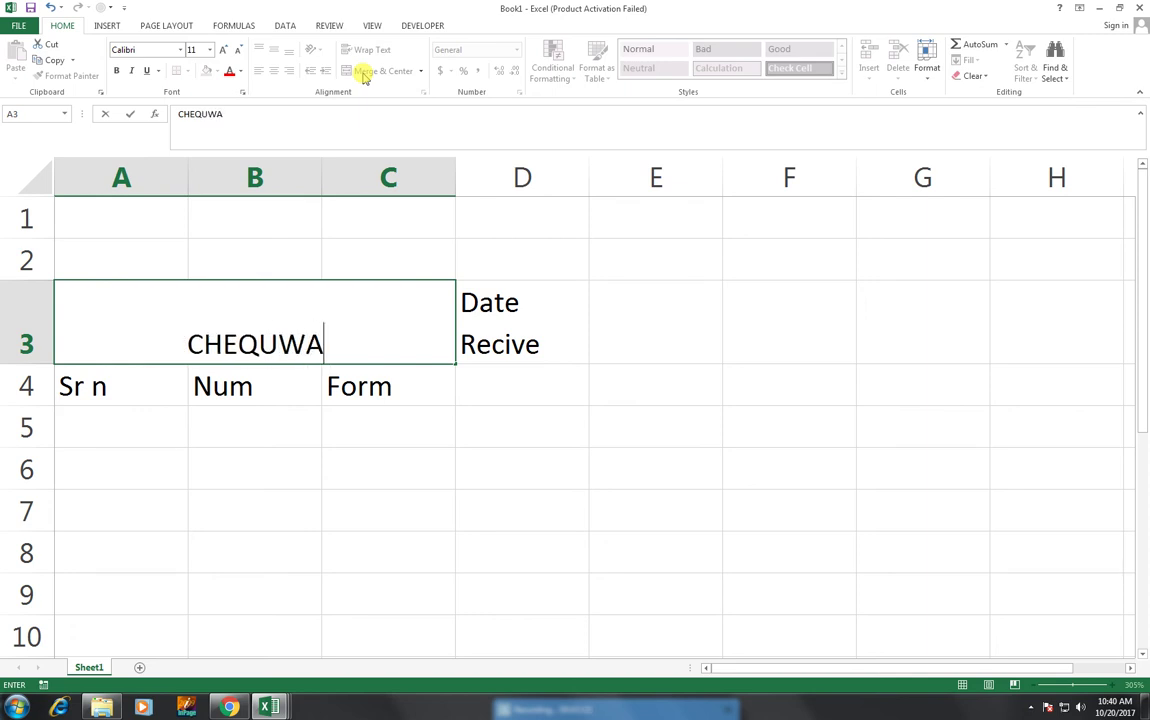
key("BackSpace")
key("BackSpace")
type("ES ")
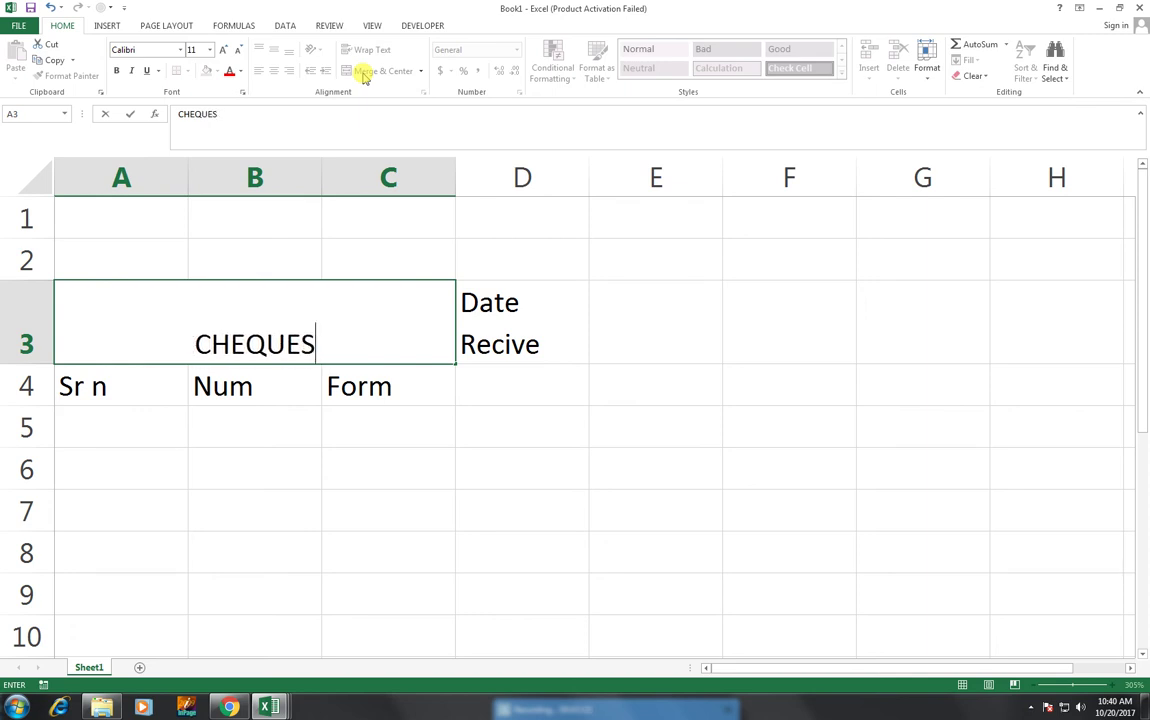
type("RE")
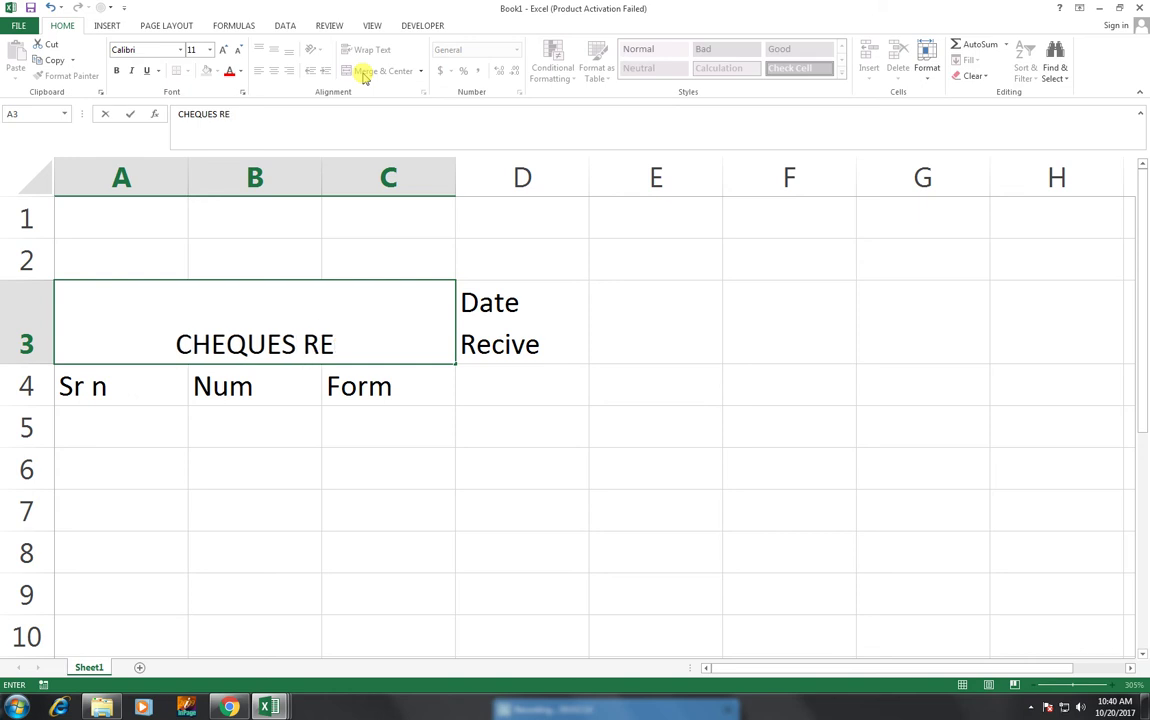
type("CI")
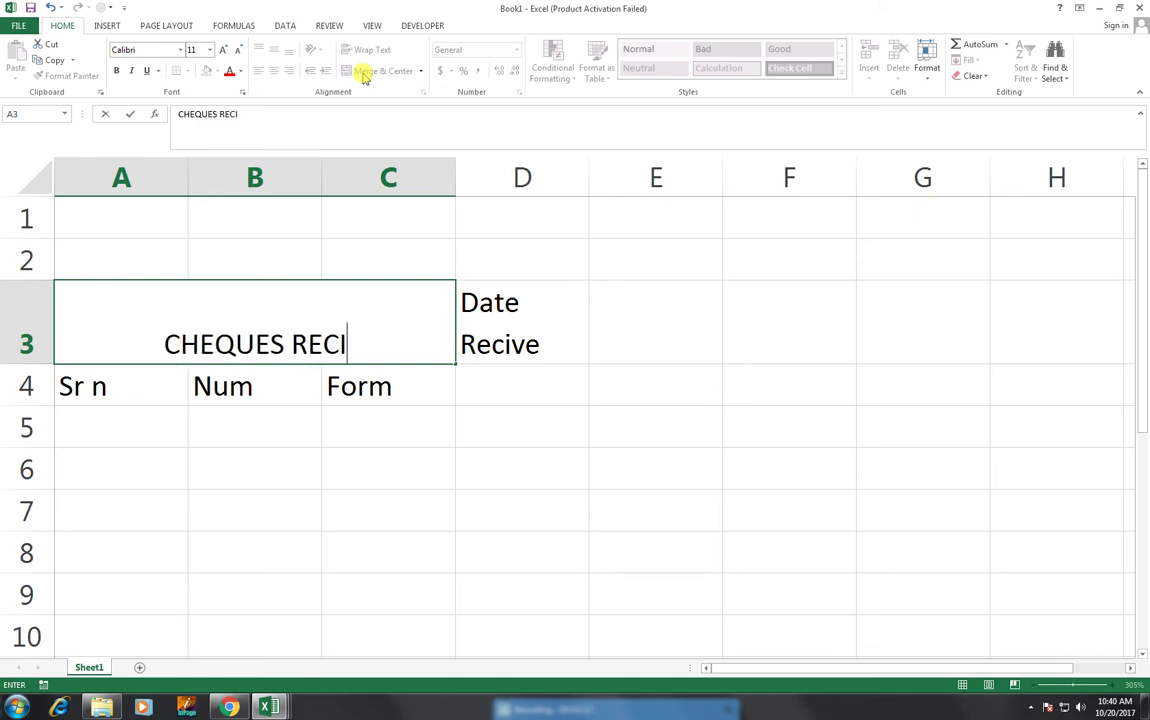
type("VED")
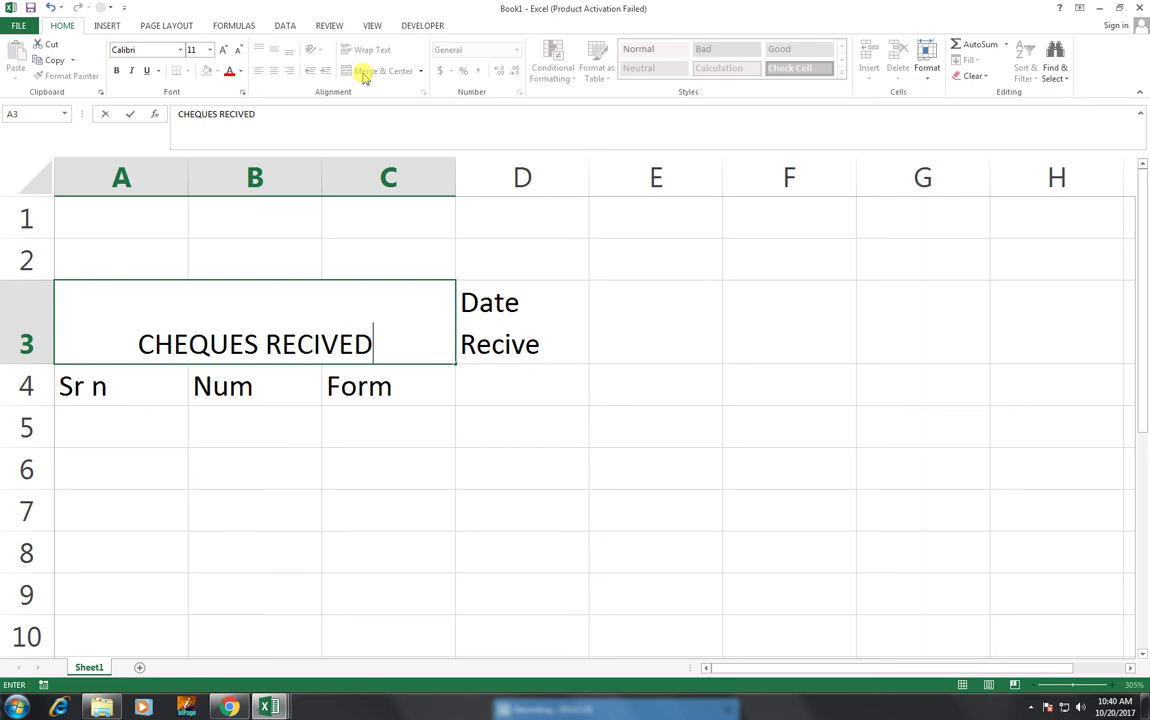
key("Tab")
- Merge and center cells D3:D4 so the "Date Recive" heading spans both rows
left_click_drag(554, 295, 547, 368)
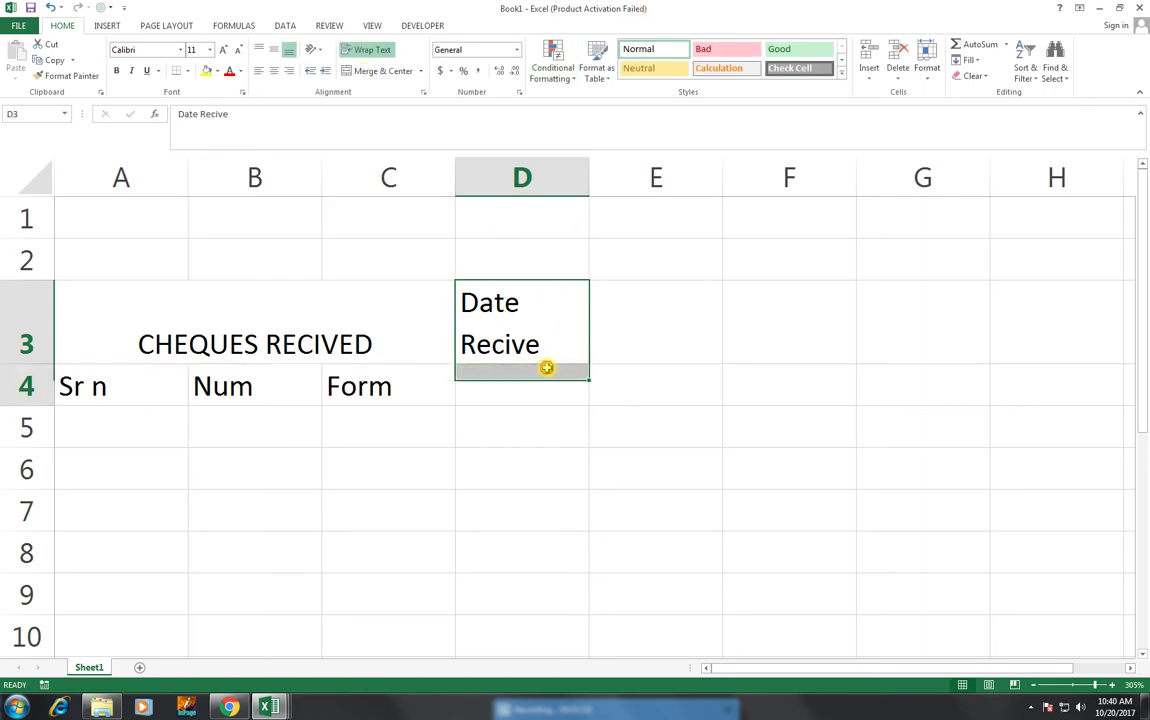
left_click(381, 70)
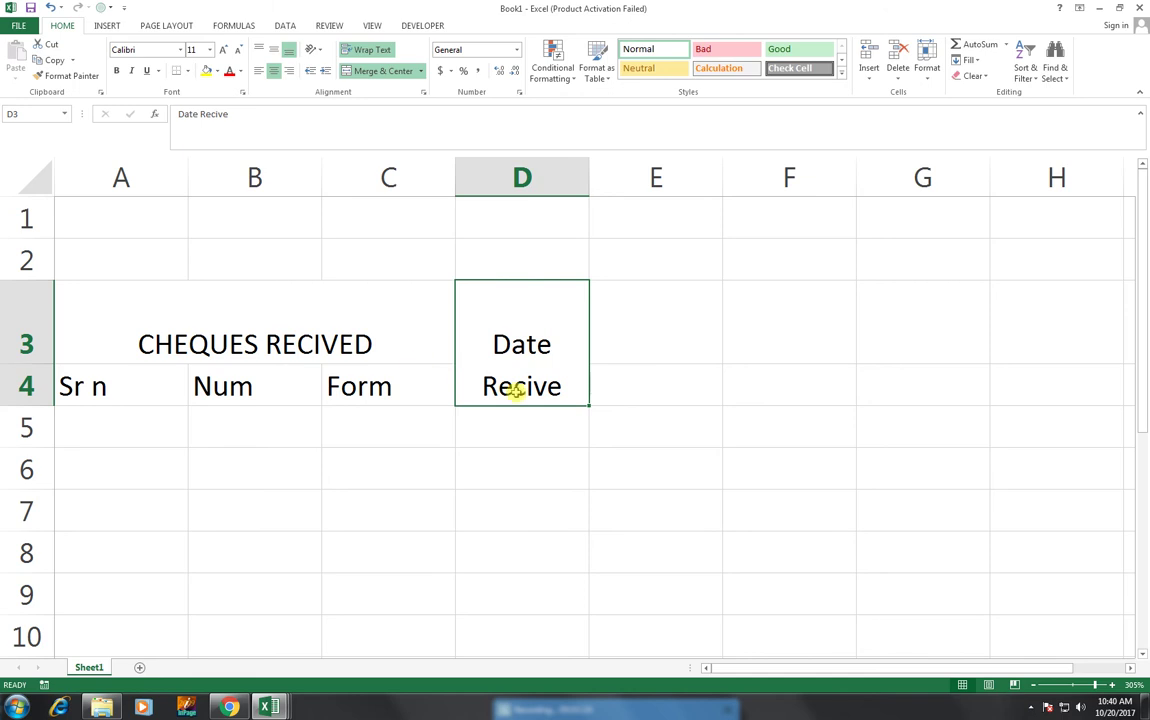
- Merge and center cells E3:E4 and enter the heading "Amount" in the merged cell
left_click_drag(619, 331, 667, 393)
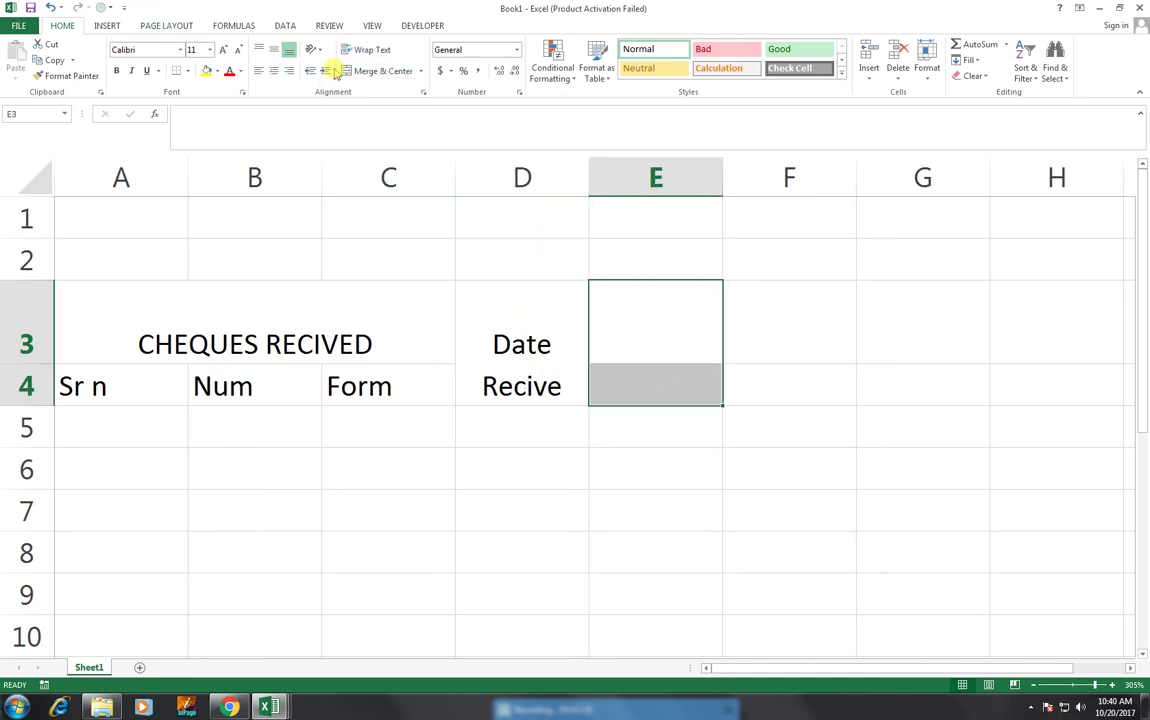
left_click(383, 71)
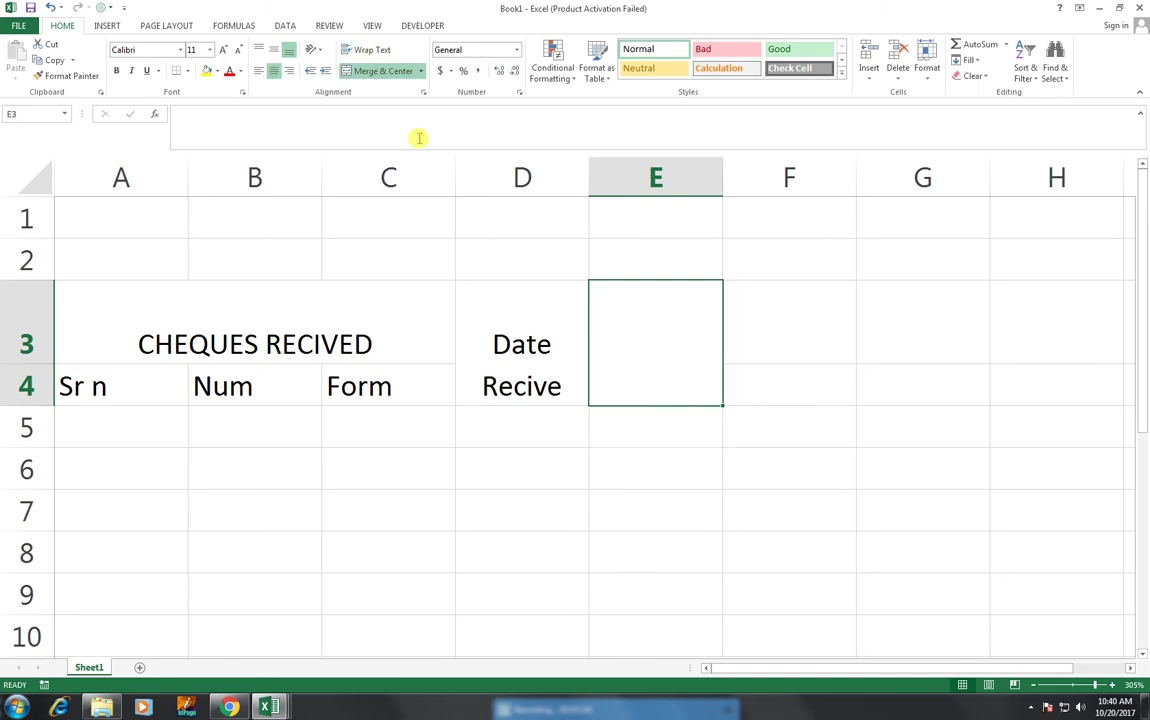
type("Amount")
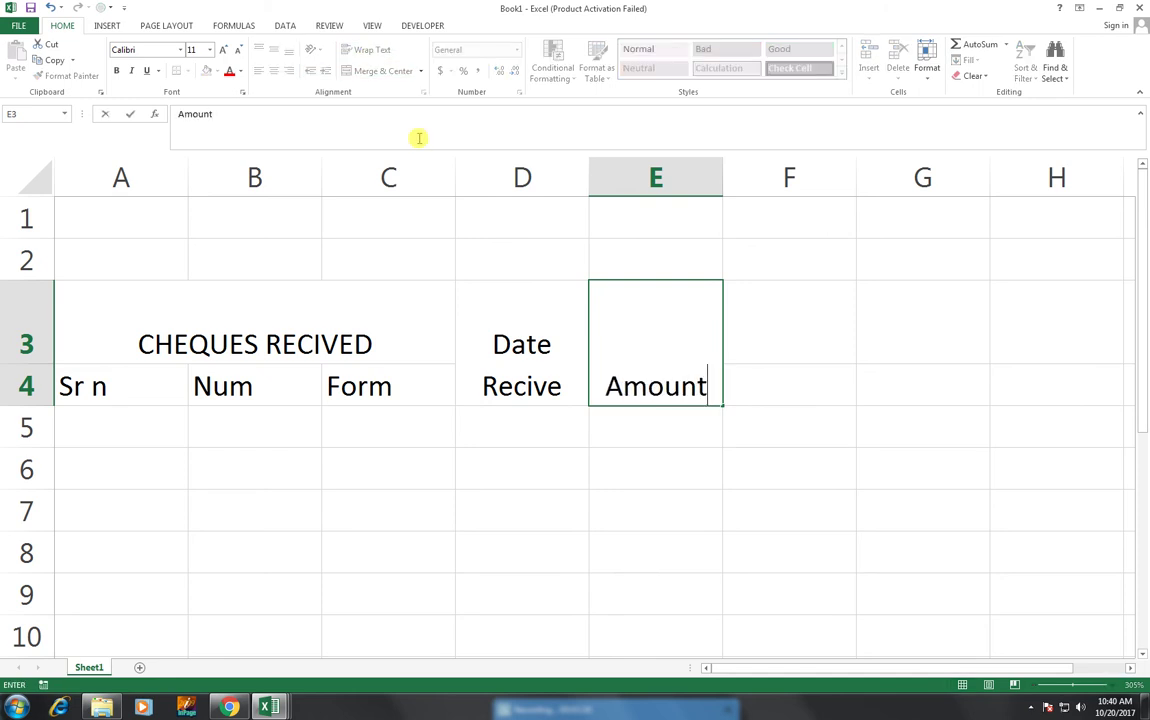
key("Tab")
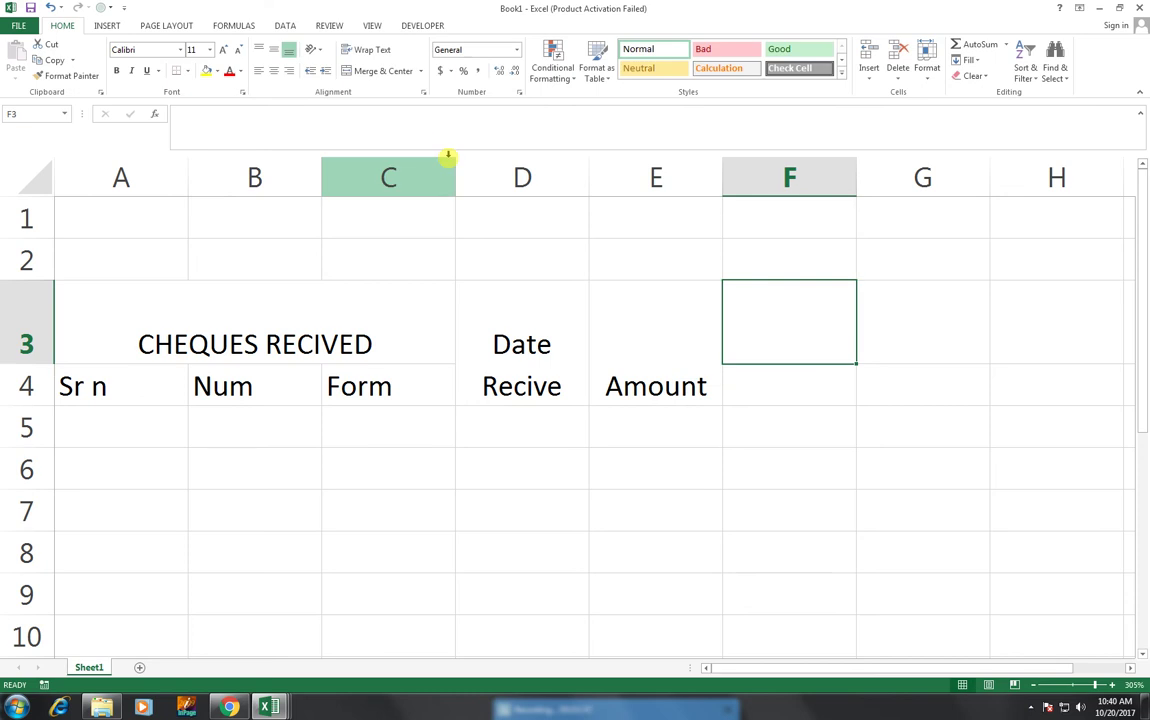
- Merge and center cells F3:F4 and enter the heading "Date Cleard" split over two lines in the cell
left_click_drag(834, 298, 811, 372)
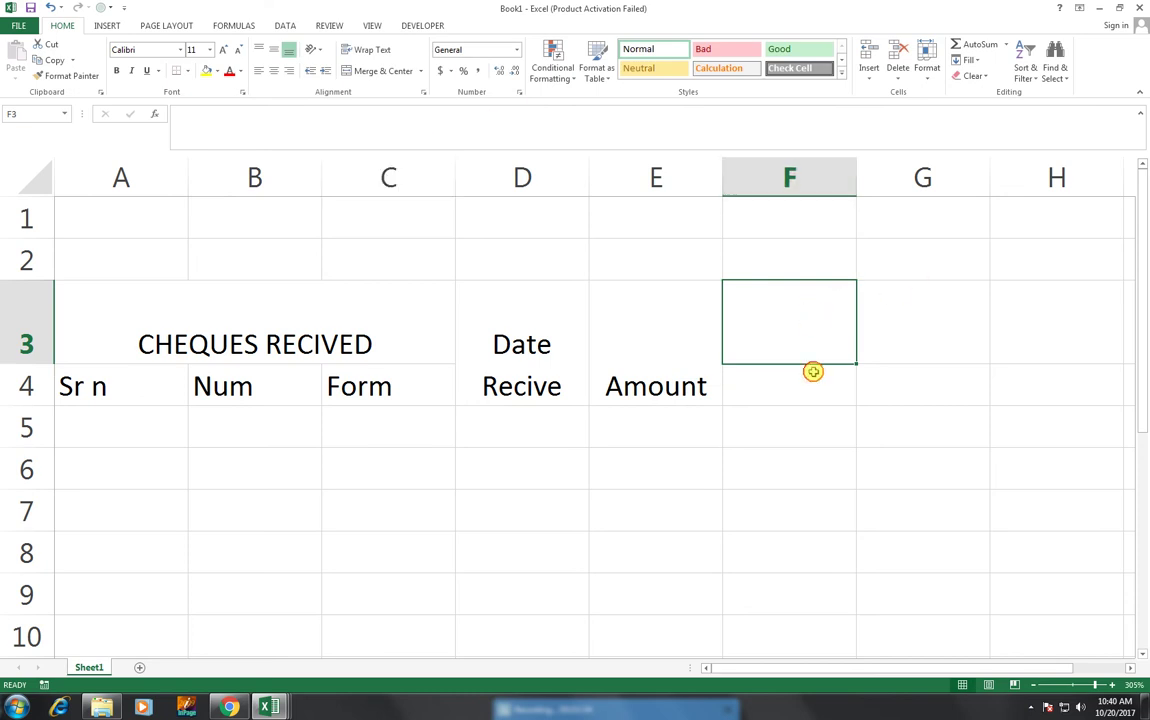
left_click(386, 72)
type("Date")
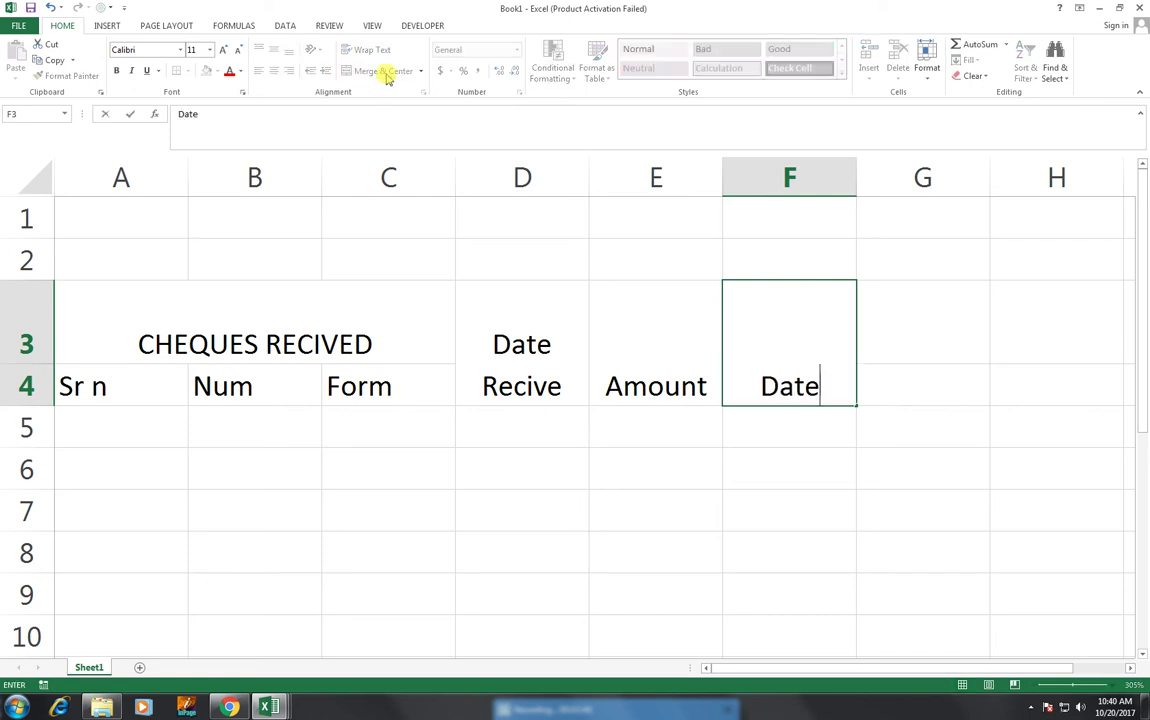
key("alt+Return")
type("Cleard")
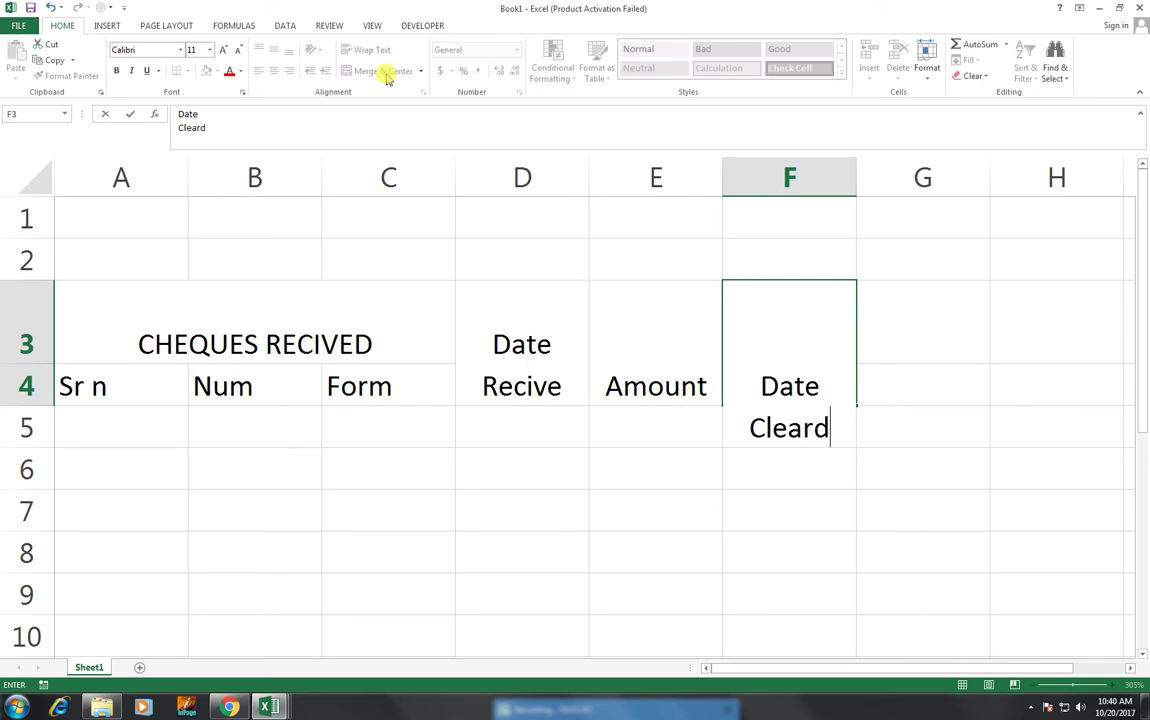
key("Tab")
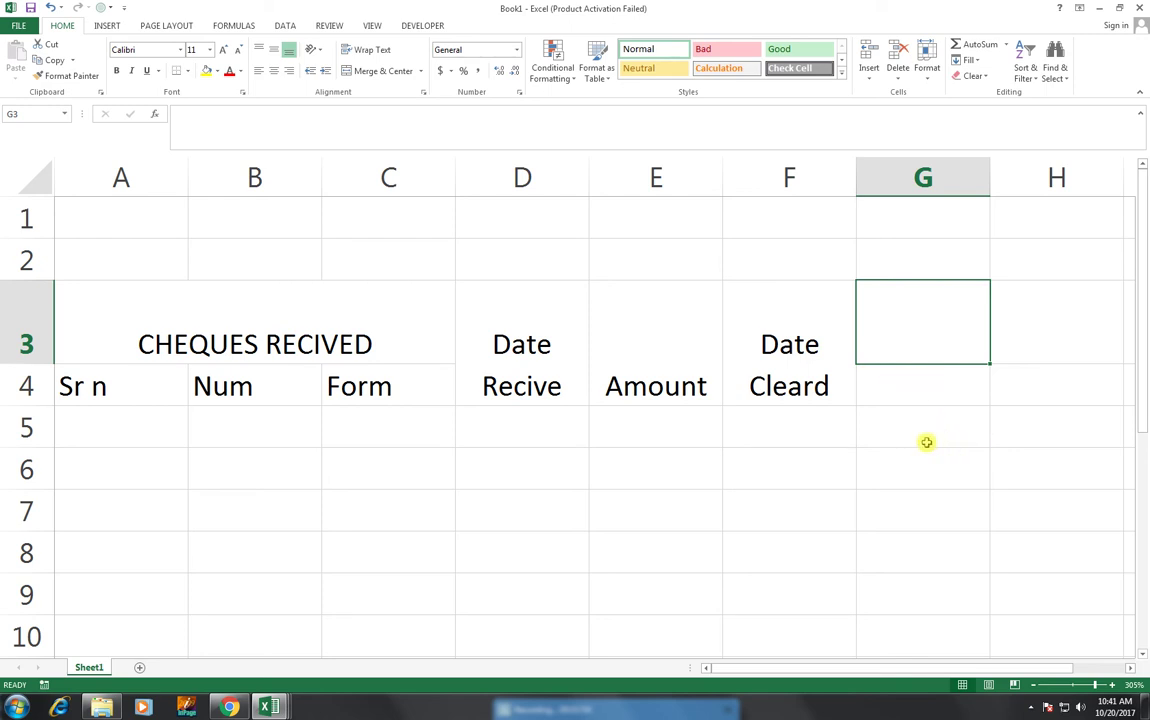
- Merge and center cells G3:G4 and enter the heading "Banked" in the merged cell
left_click(945, 382, "shift")
left_click(361, 71)
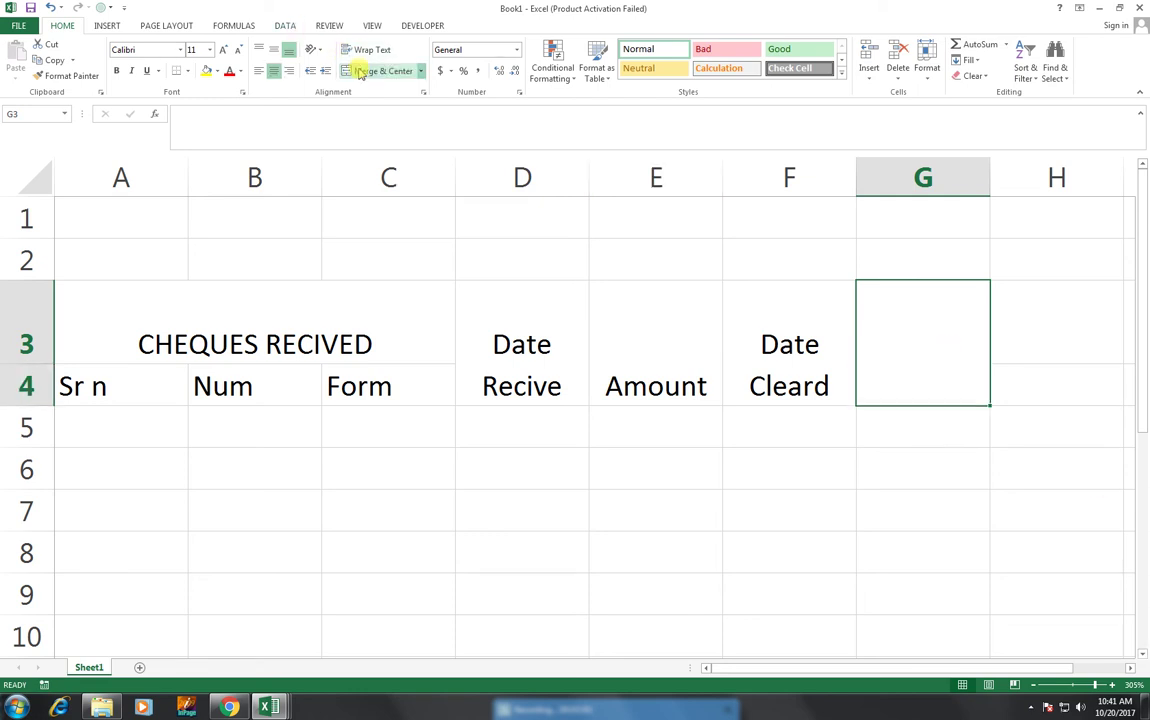
type("Banked")
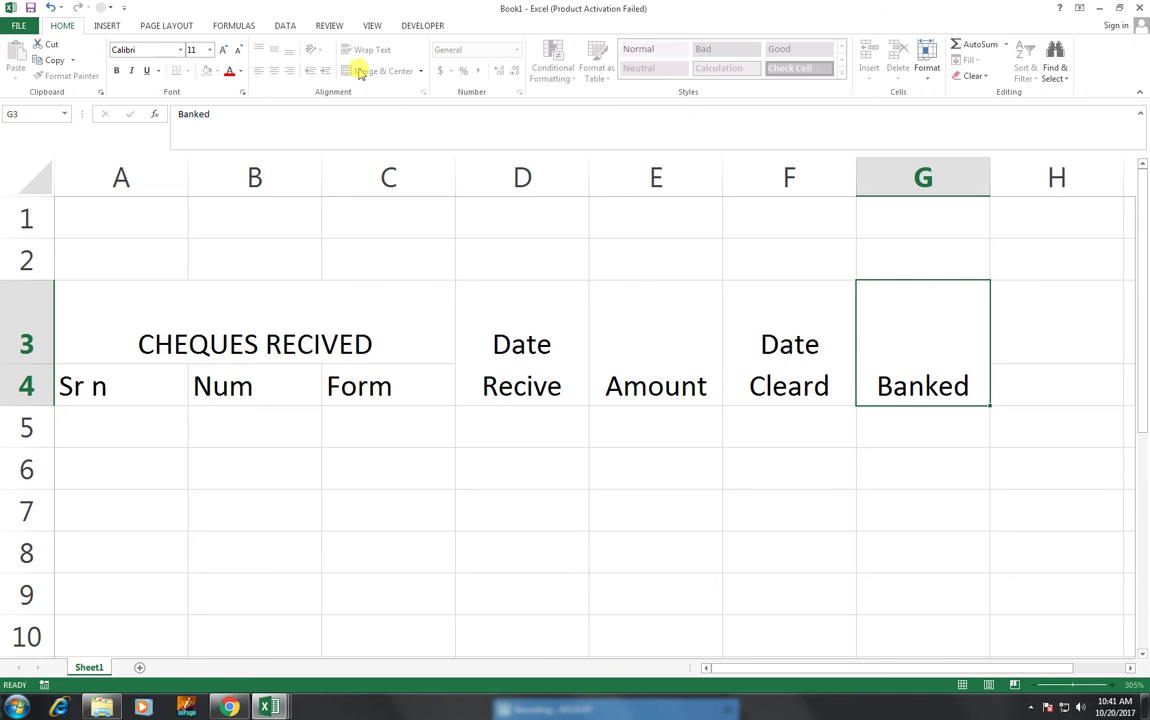
key("Tab")
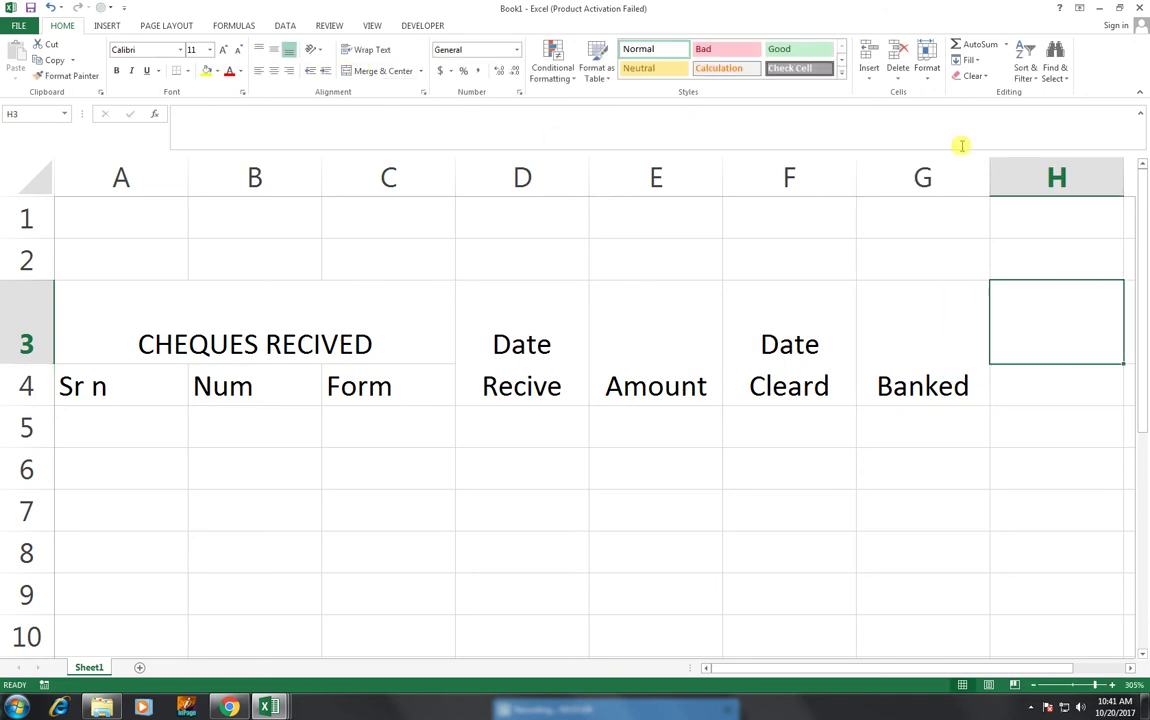
- Merge and center cells H3:H4 and enter the heading "outstanding" in the merged cell
left_click_drag(1022, 339, 1022, 370)
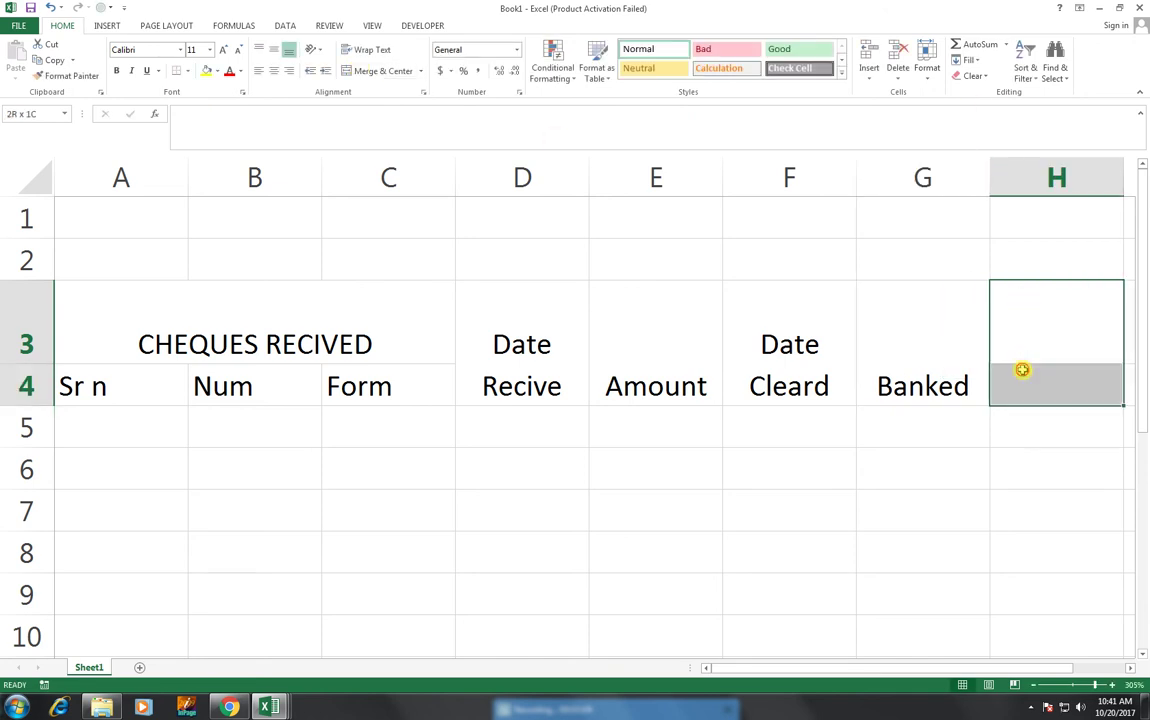
left_click(390, 73)
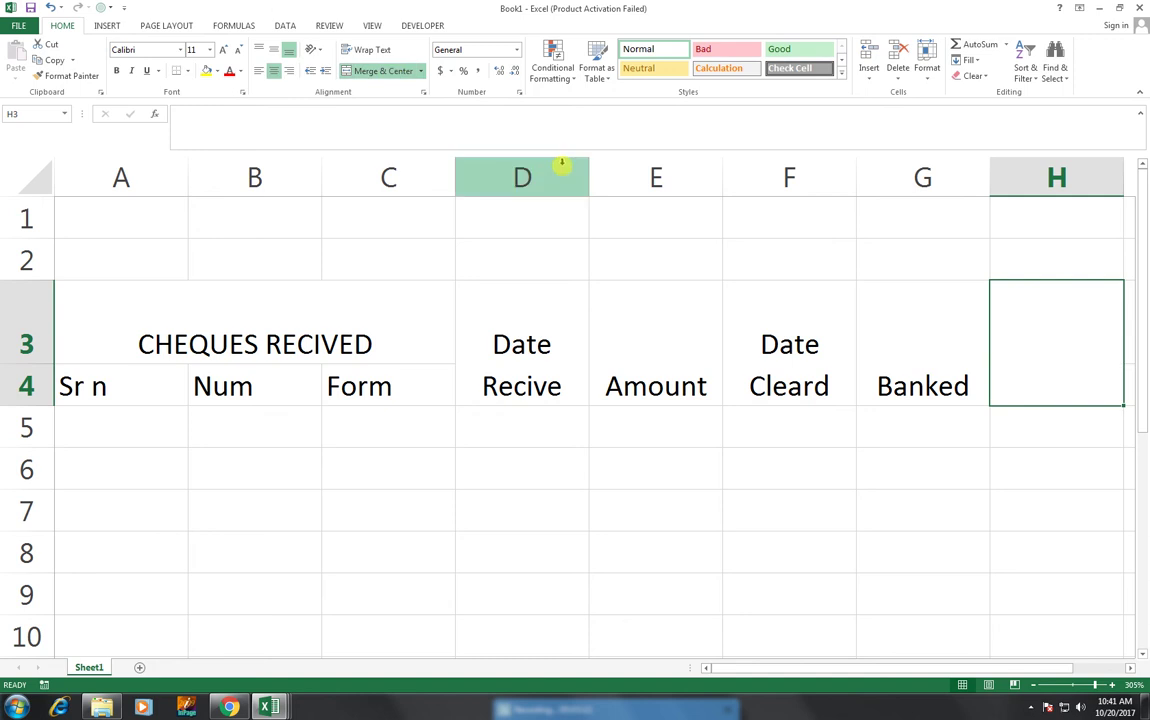
type("out")
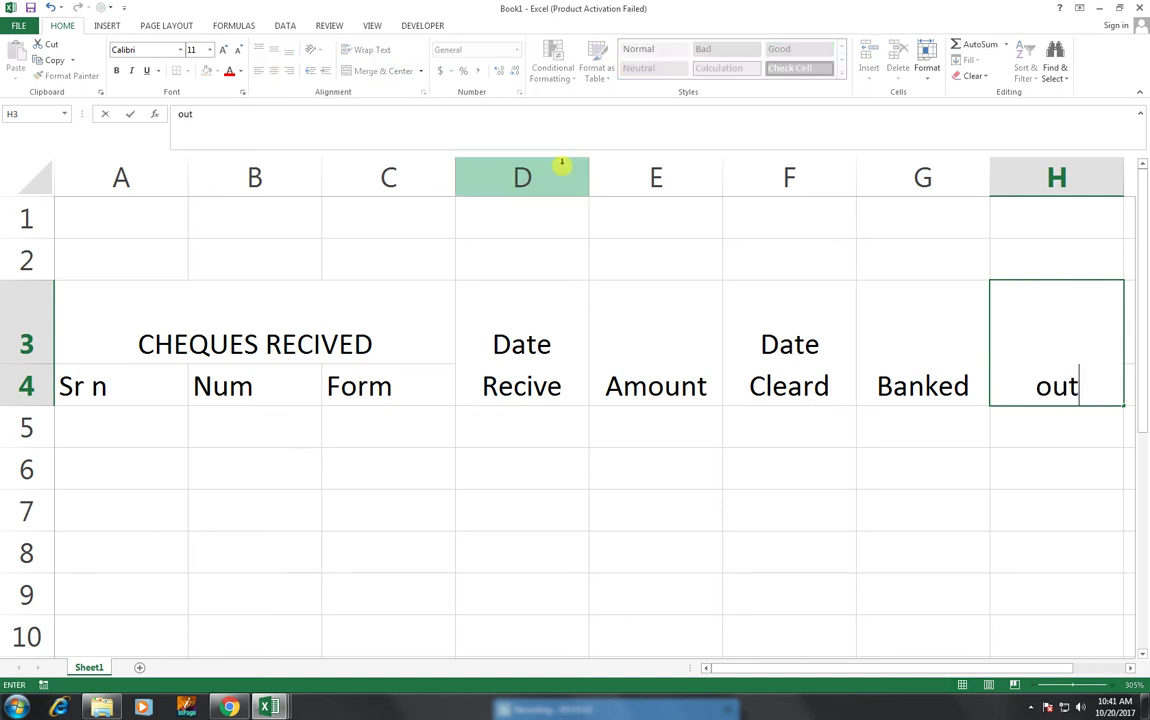
type("standing")
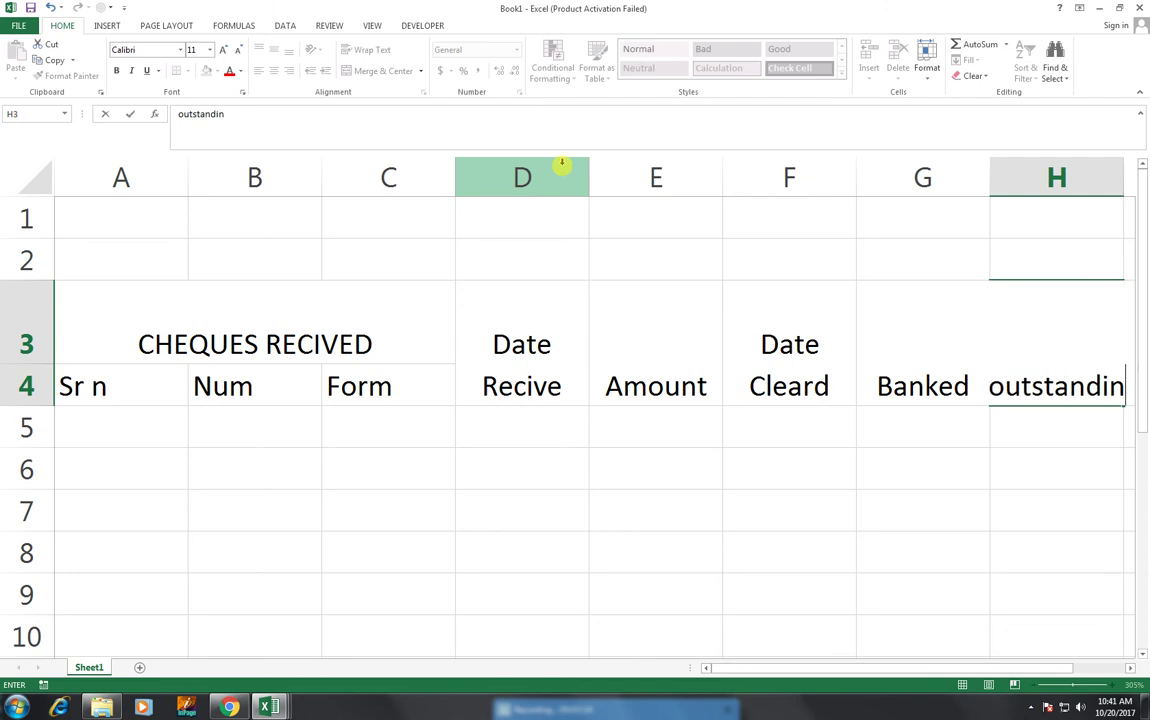
key("Left")
key("Left")
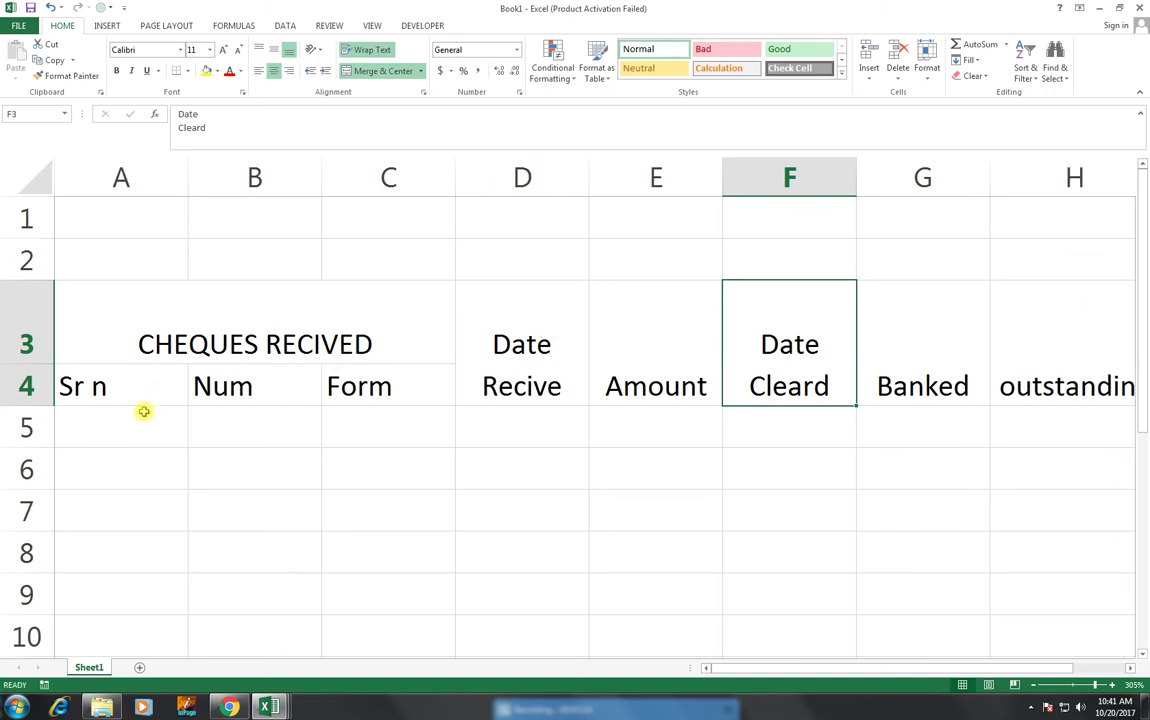
- Enter 1 in cell A5 and extend it down to A10 as a fill series numbering the rows 1 to 6
left_click(140, 425)
type("1")
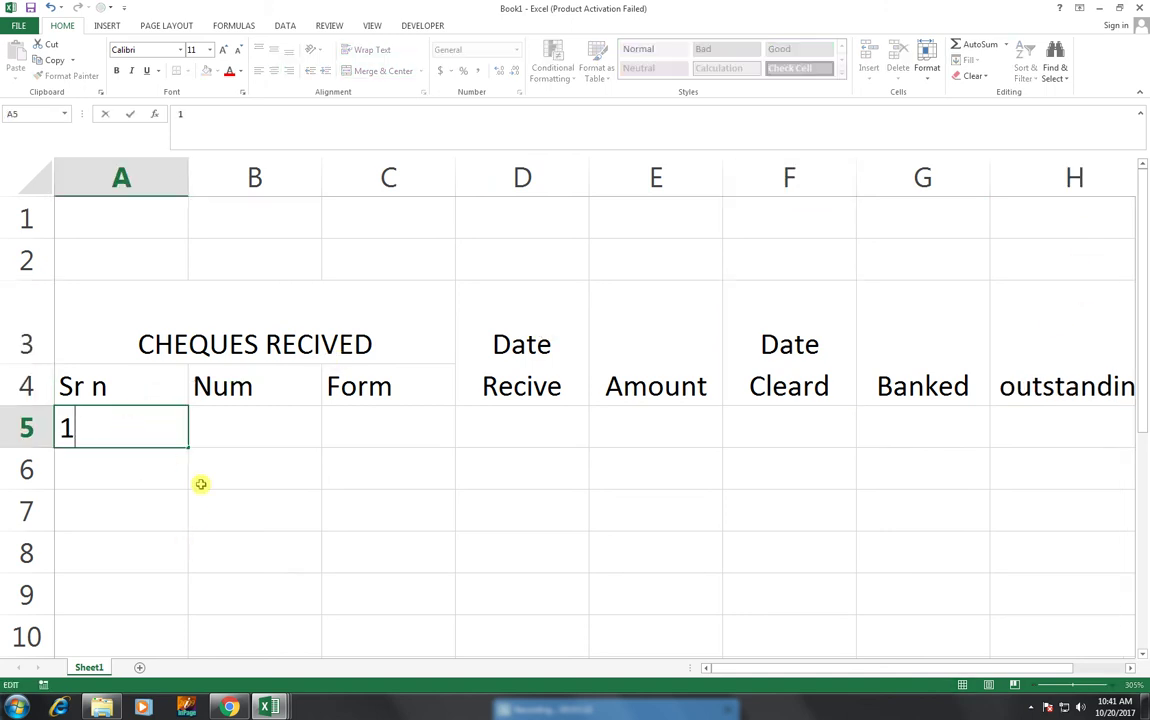
left_click(200, 478)
left_click(165, 430)
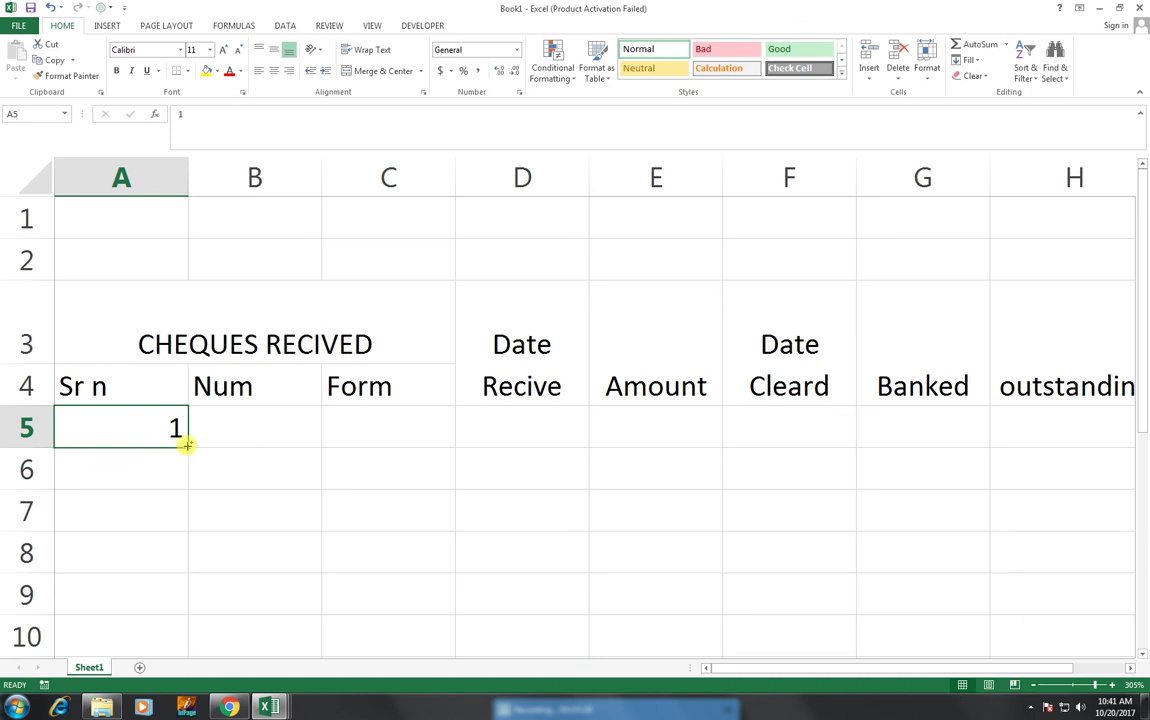
left_click_drag(182, 444, 172, 635)
left_click_drag(172, 648, 170, 645)
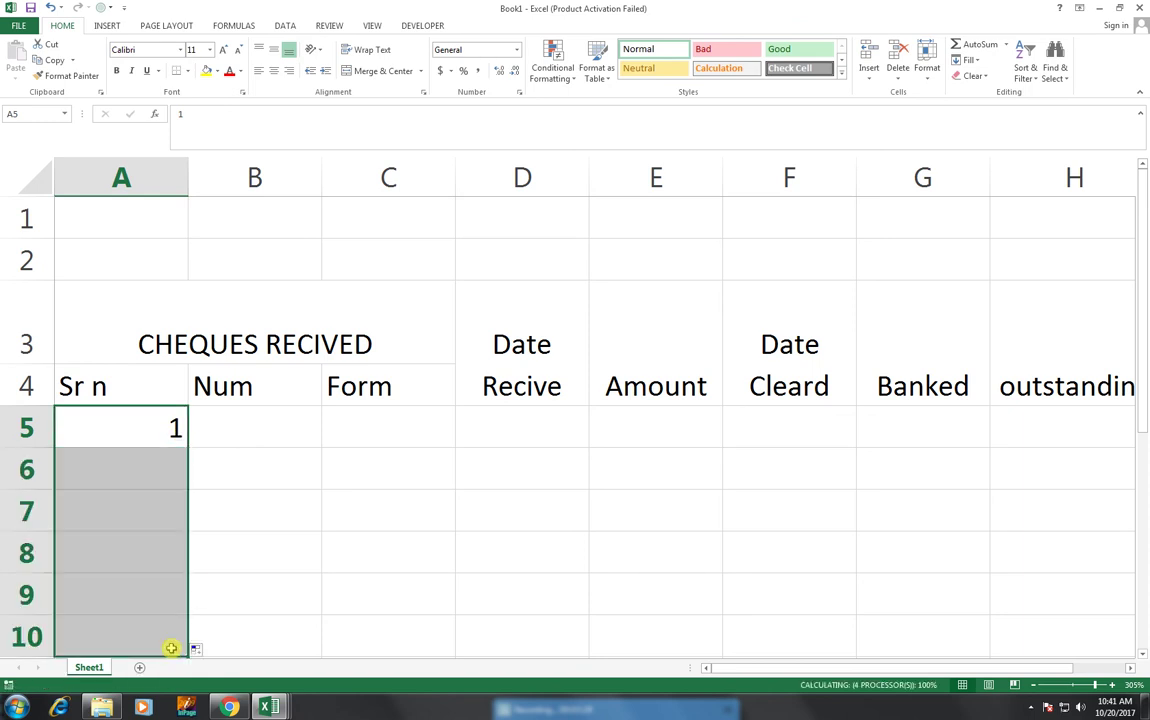
left_click(196, 648)
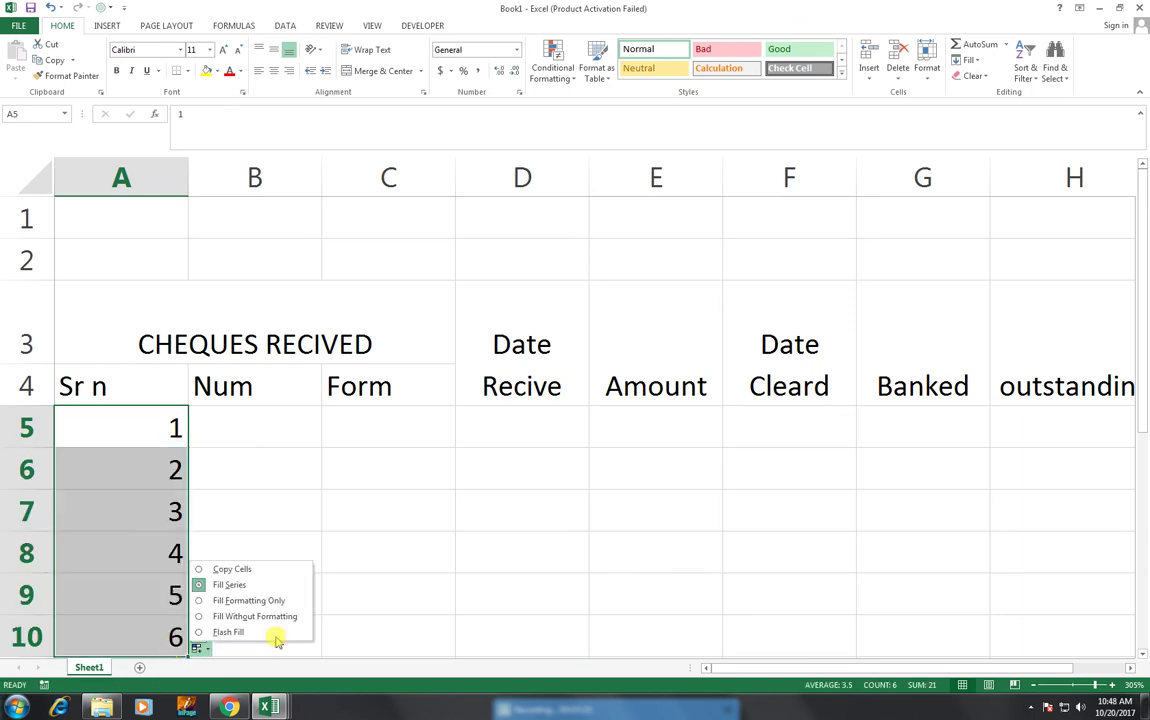
- Enter "CHQ 1" in cell B5 and fill the series down to "CHQ 6" in B10
left_click(220, 424)
type("C")
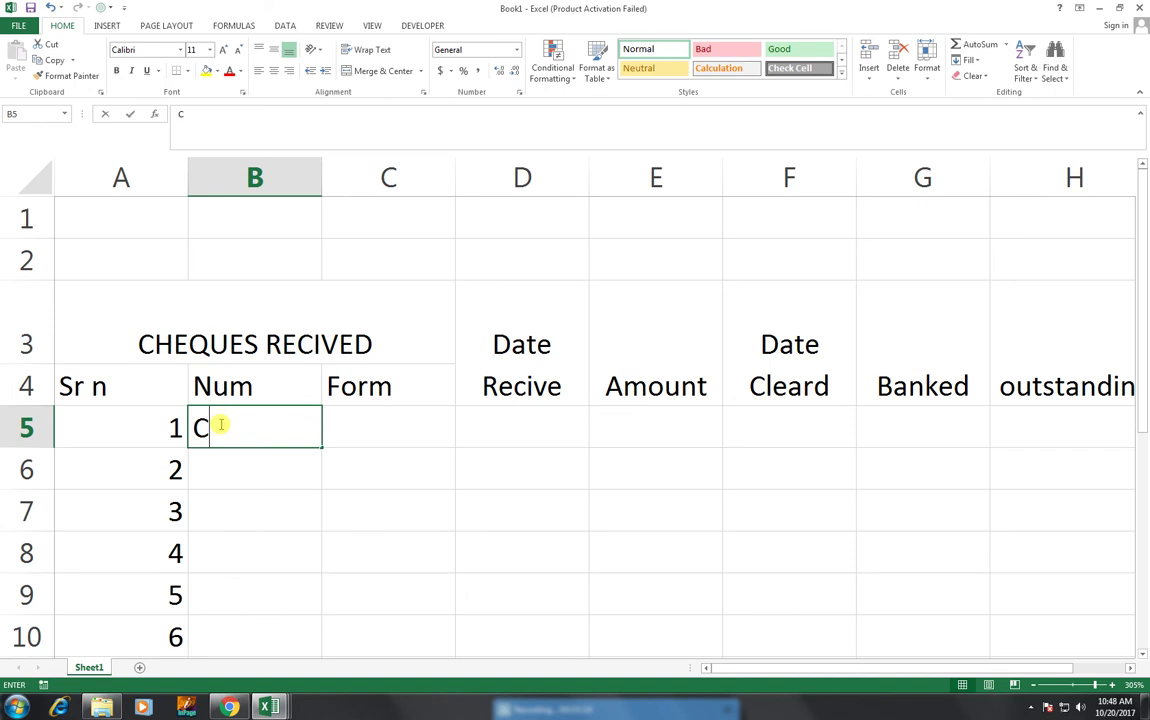
type("HQ 1")
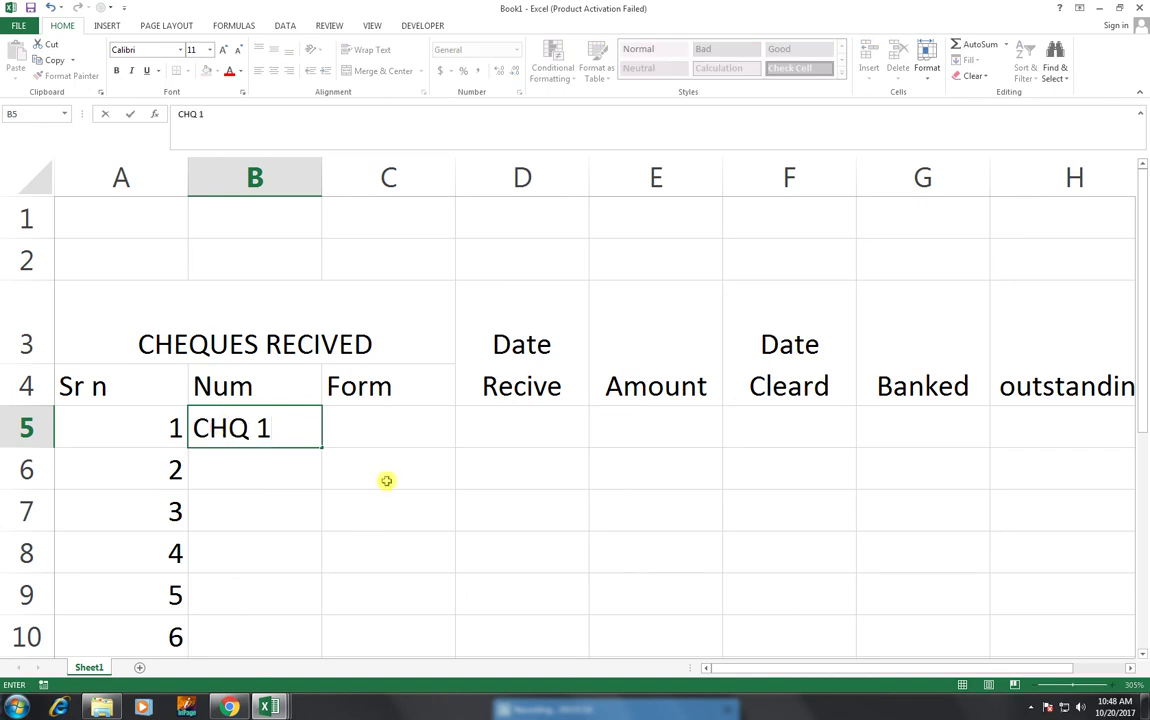
left_click(388, 468)
left_click(308, 424)
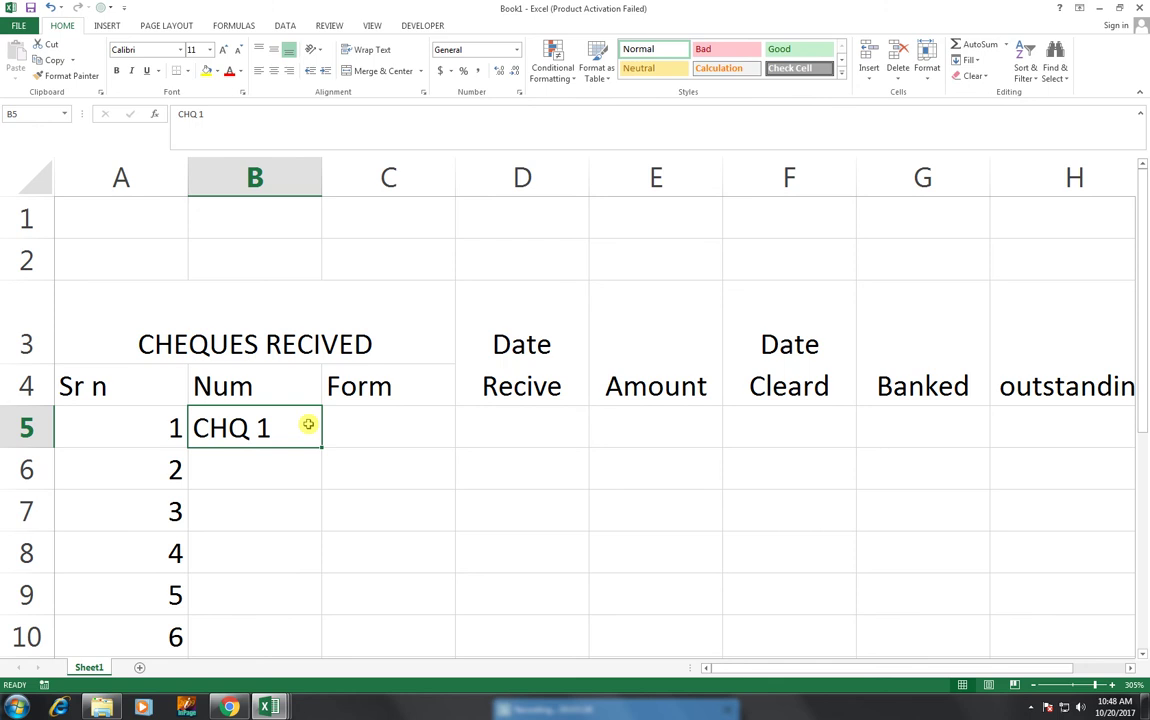
left_click_drag(321, 447, 318, 640)
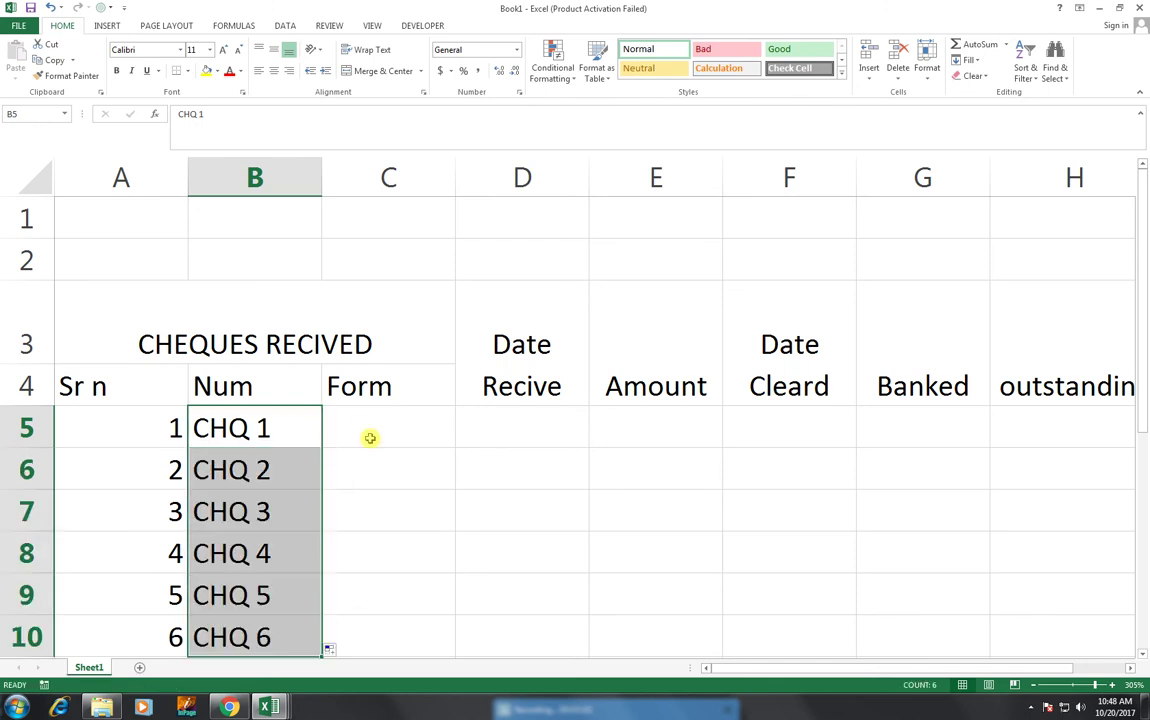
- Enter the first three payers in C5:C7 of the Form column: "ABC LTD", a person's name and "CJ DESIGN"
left_click(370, 426)
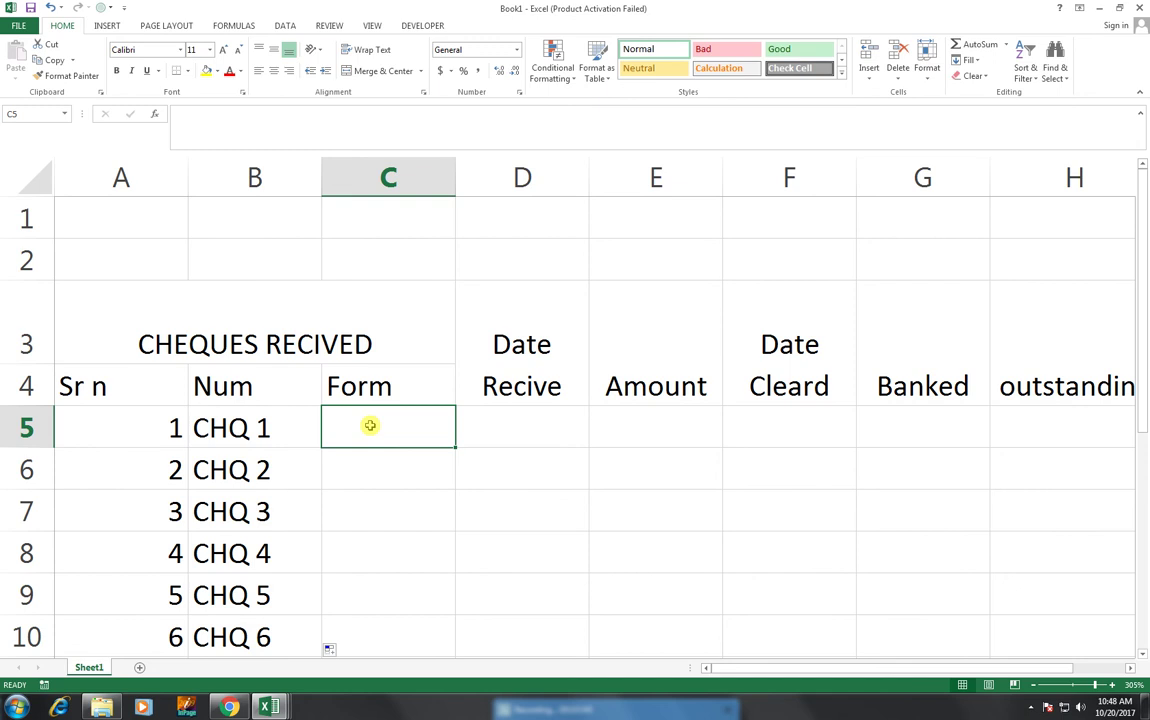
type("ABC LTD")
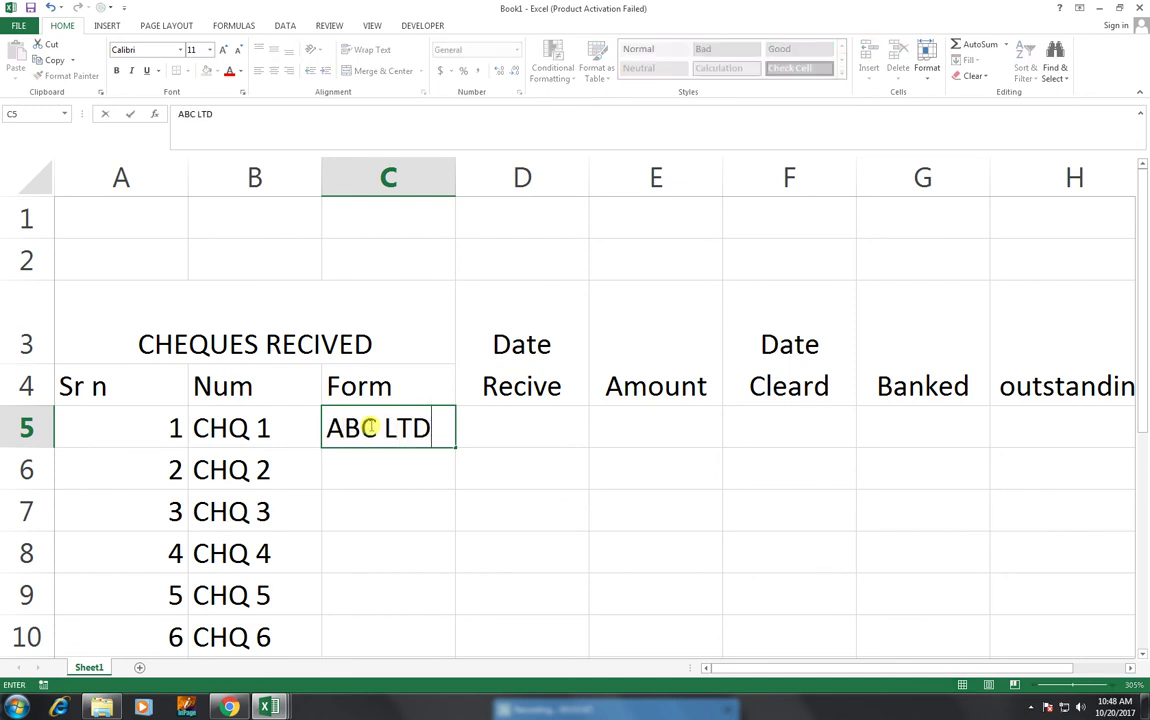
key("Return")
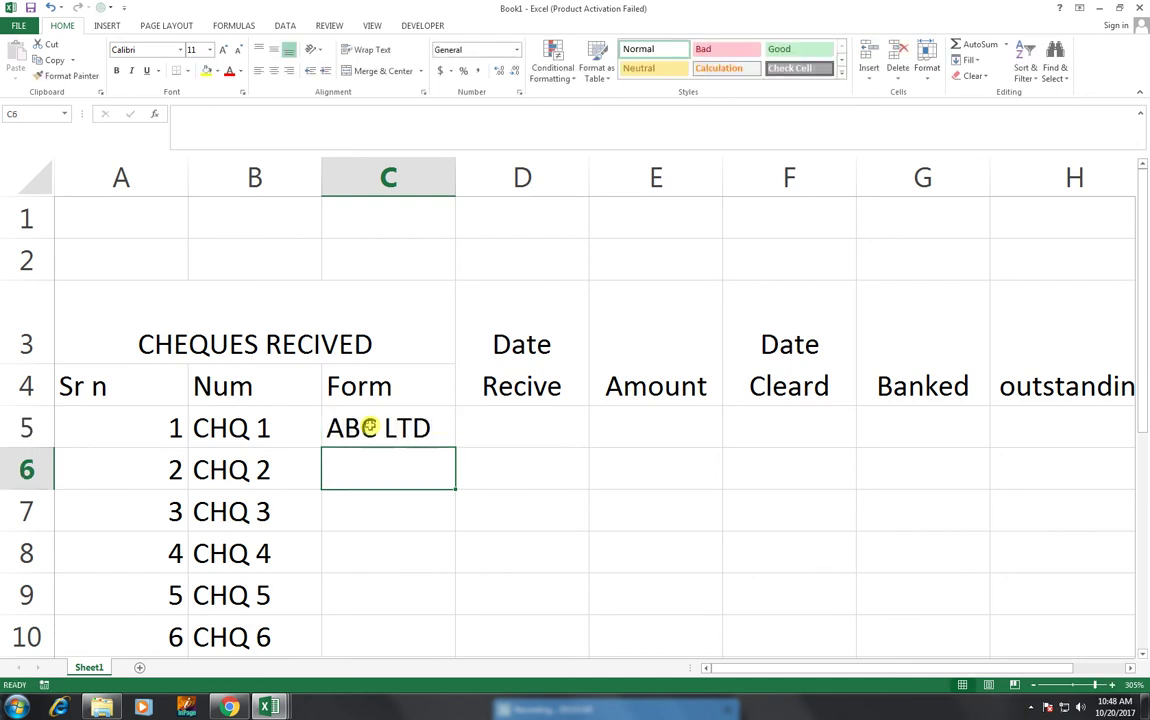
type("J SMITH")
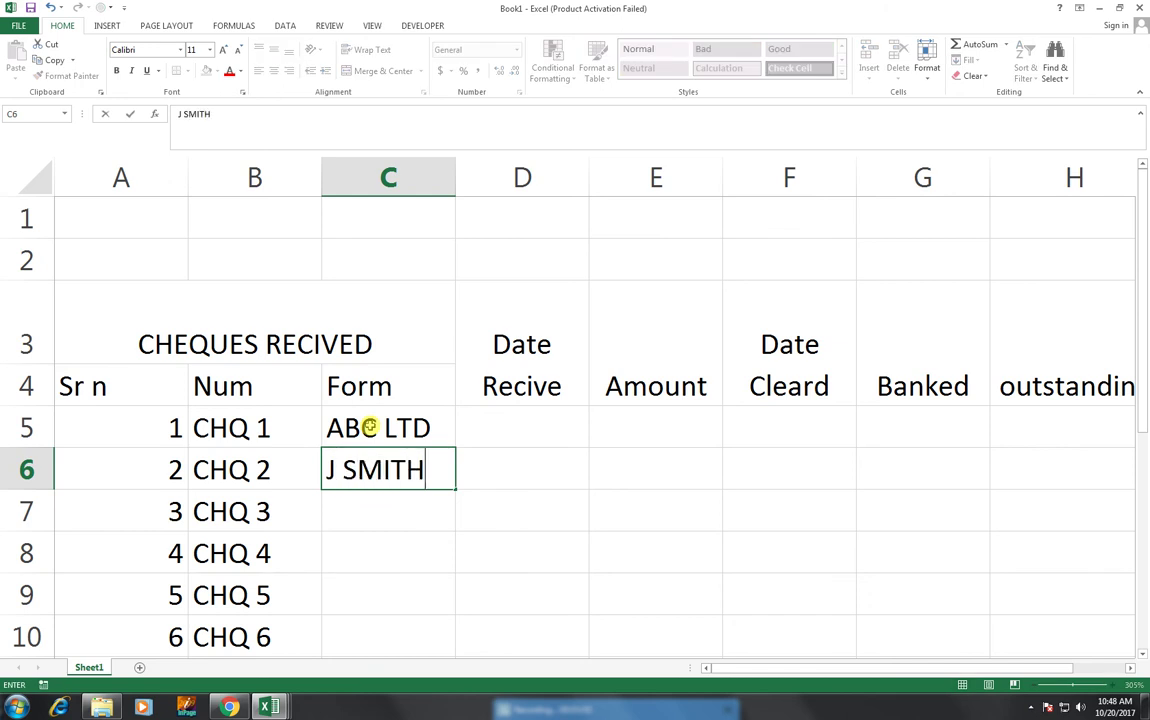
key("Return")
type("CJ ")
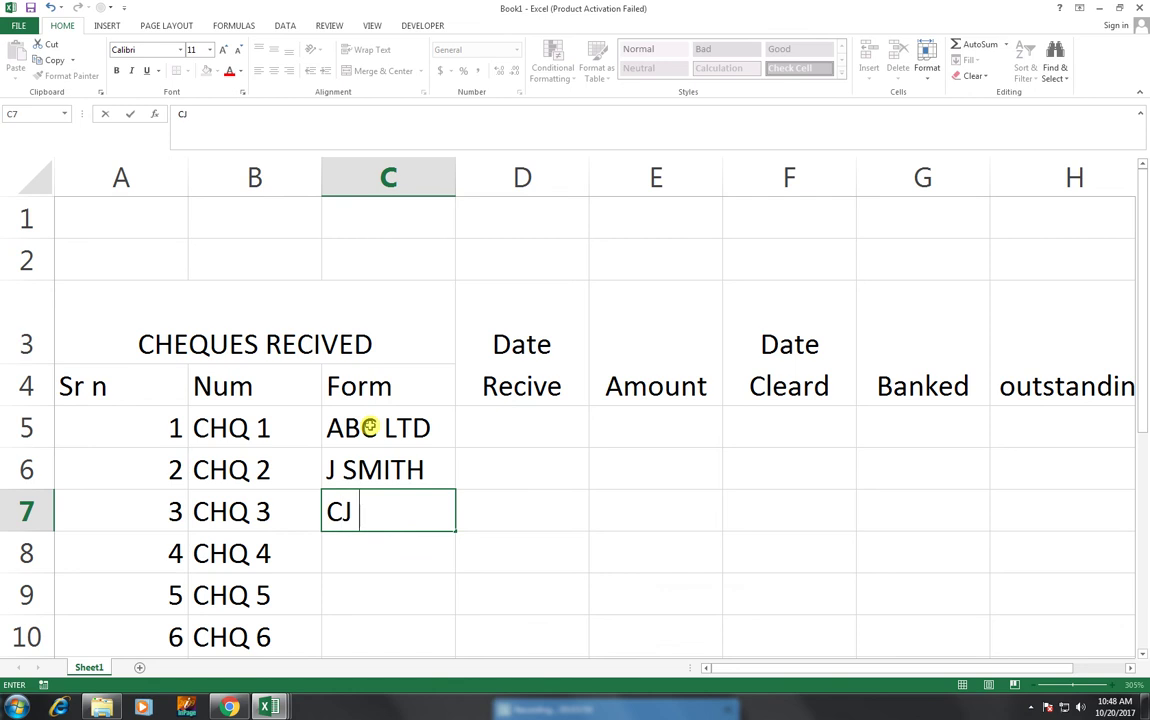
type("DESIGN")
key("Return")
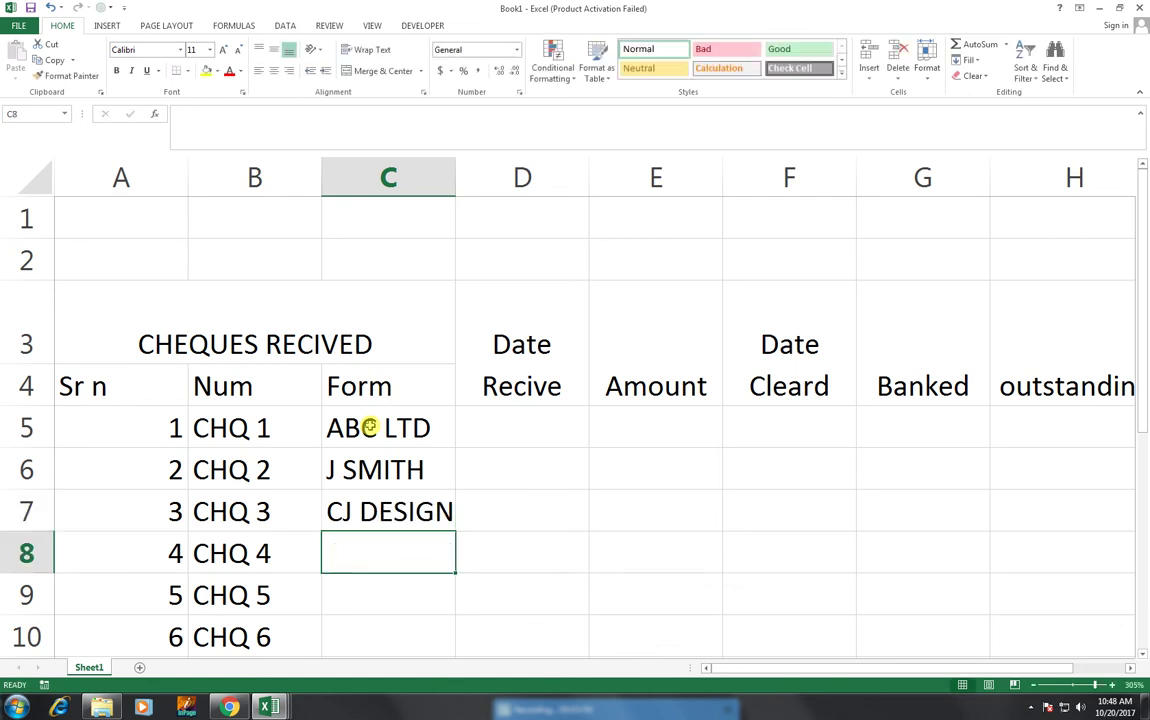
- Enter the remaining payers in C8:C10 of the Form column: "TREVEL CO", a person's name and "ABC LTD"
type("TREB")
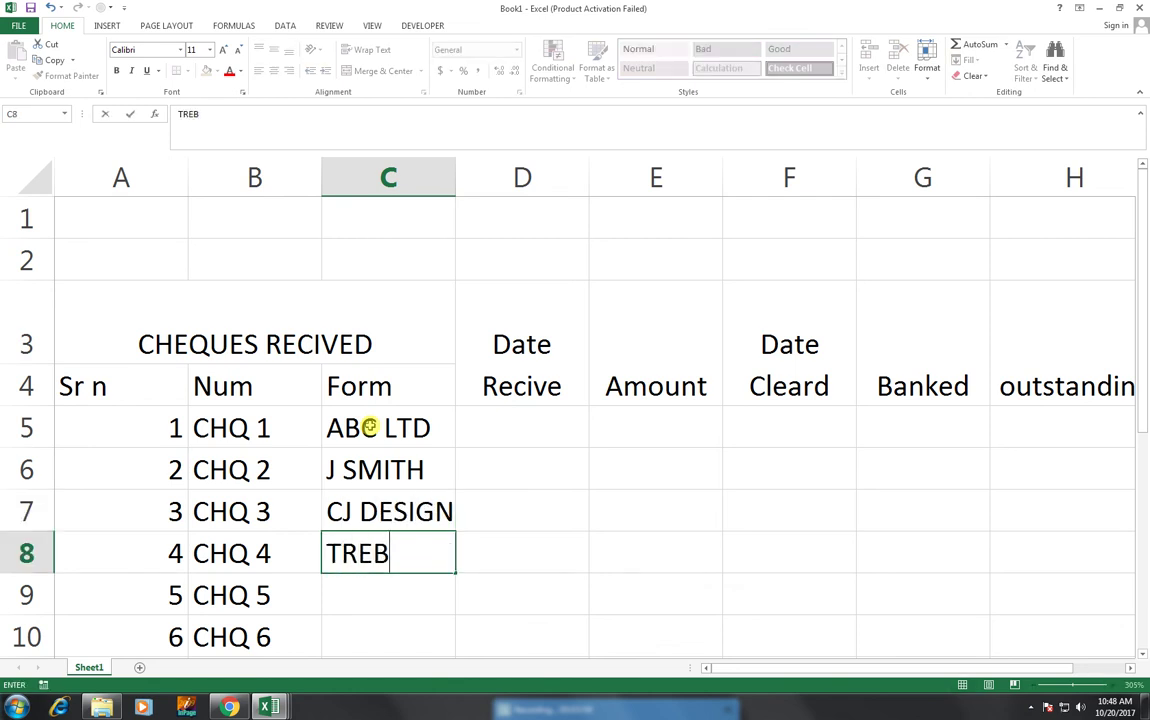
key("BackSpace")
type("VEL CO")
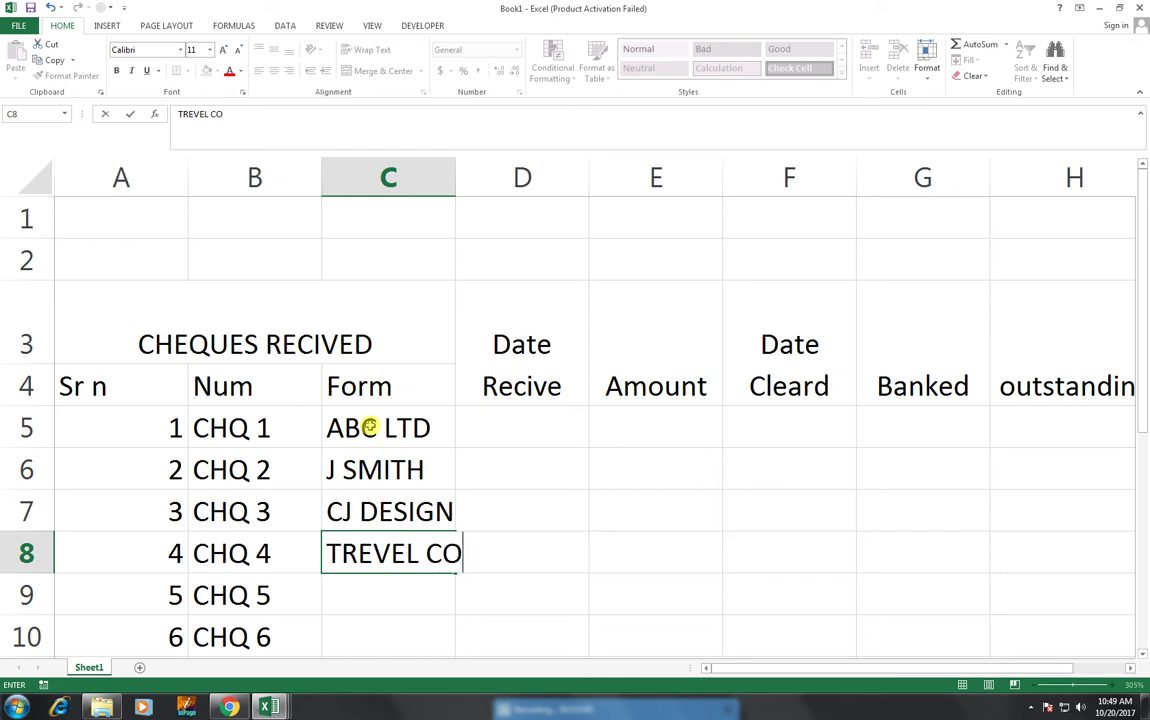
key("Return")
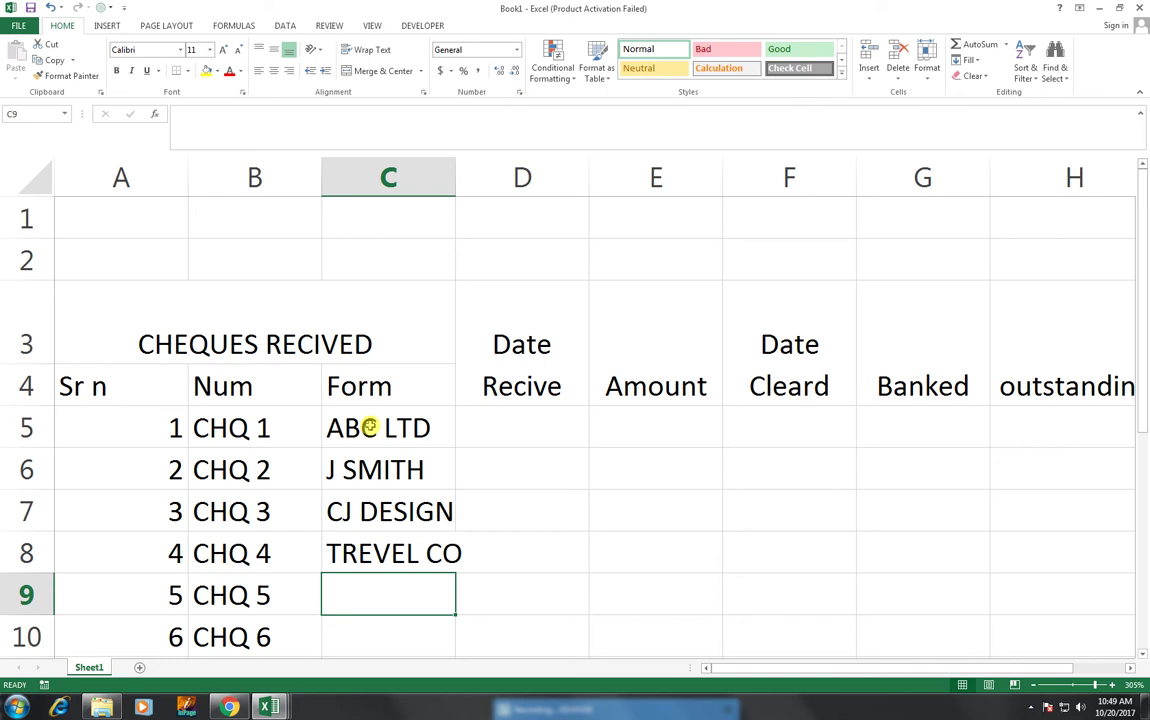
type("J SMITH")
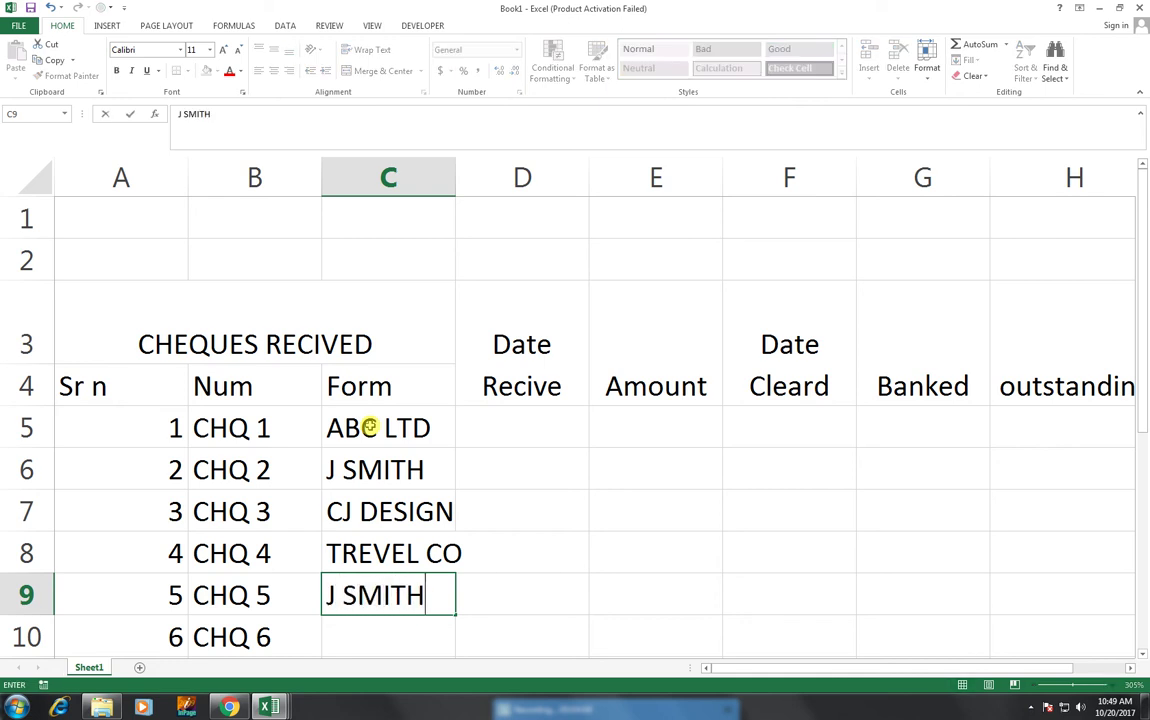
key("Return")
type("AB")
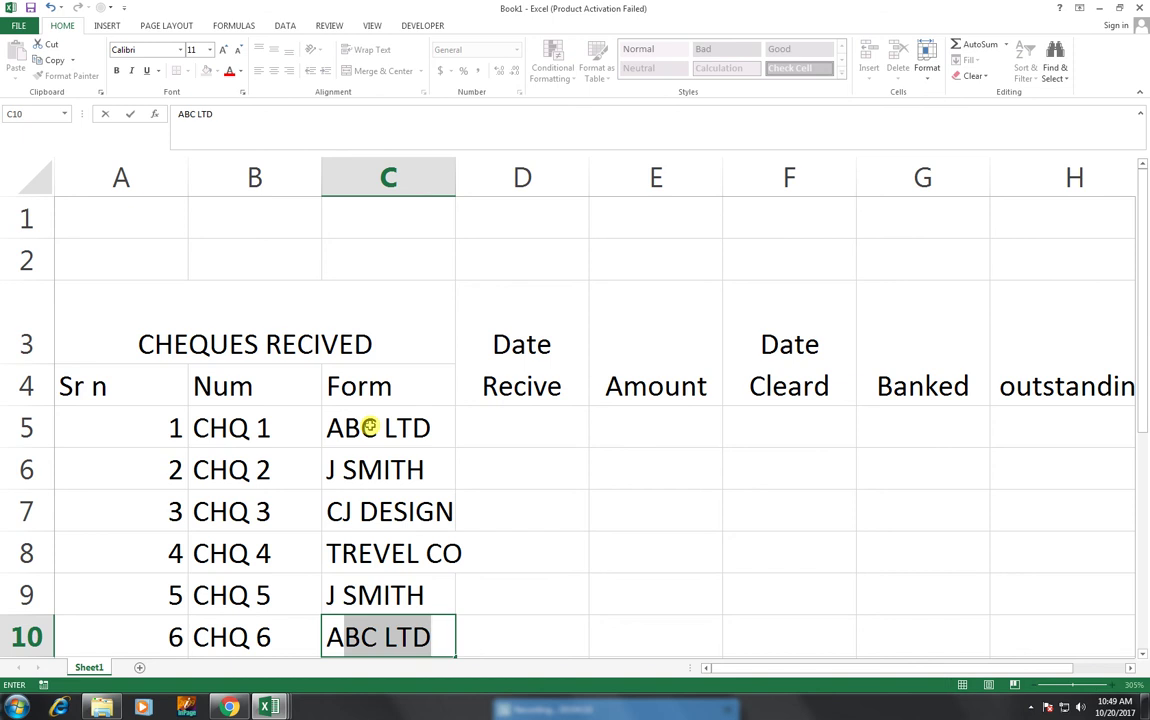
type("C")
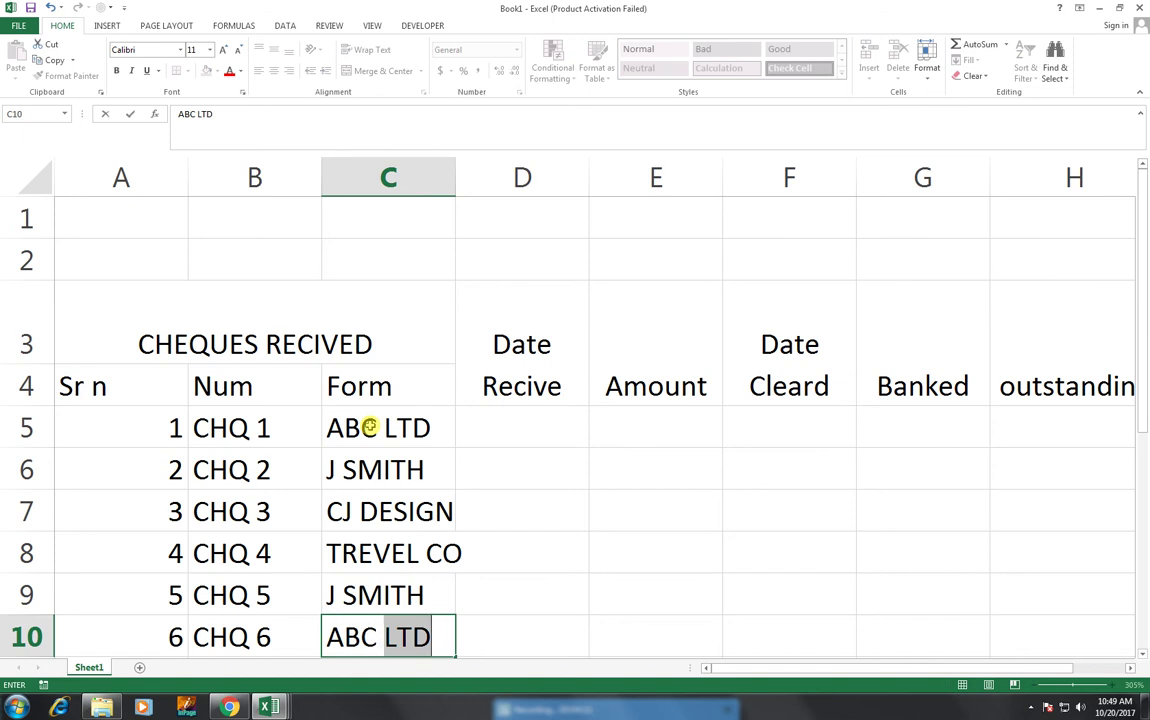
key("Right")
- Auto-fit column C to its contents and narrow column A to suit the serial numbers
key("Up")
key("Up")
key("Up")
key("Up")
key("Up")
key("Up")
key("Up")
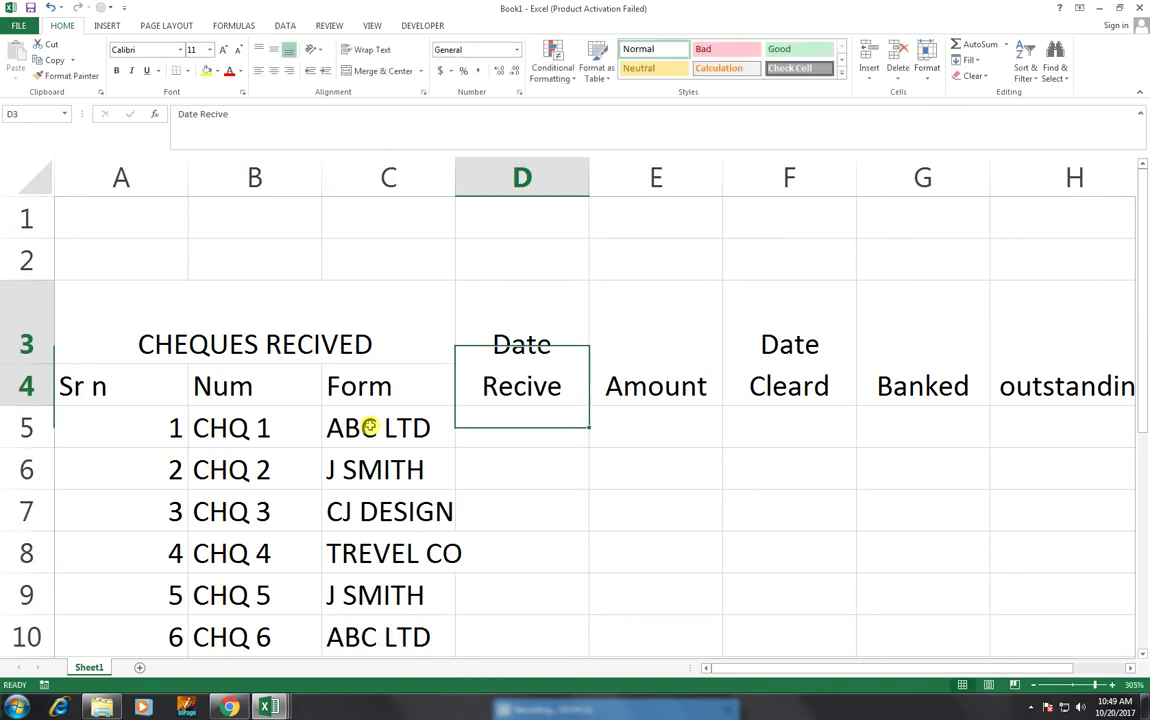
double_click(456, 170)
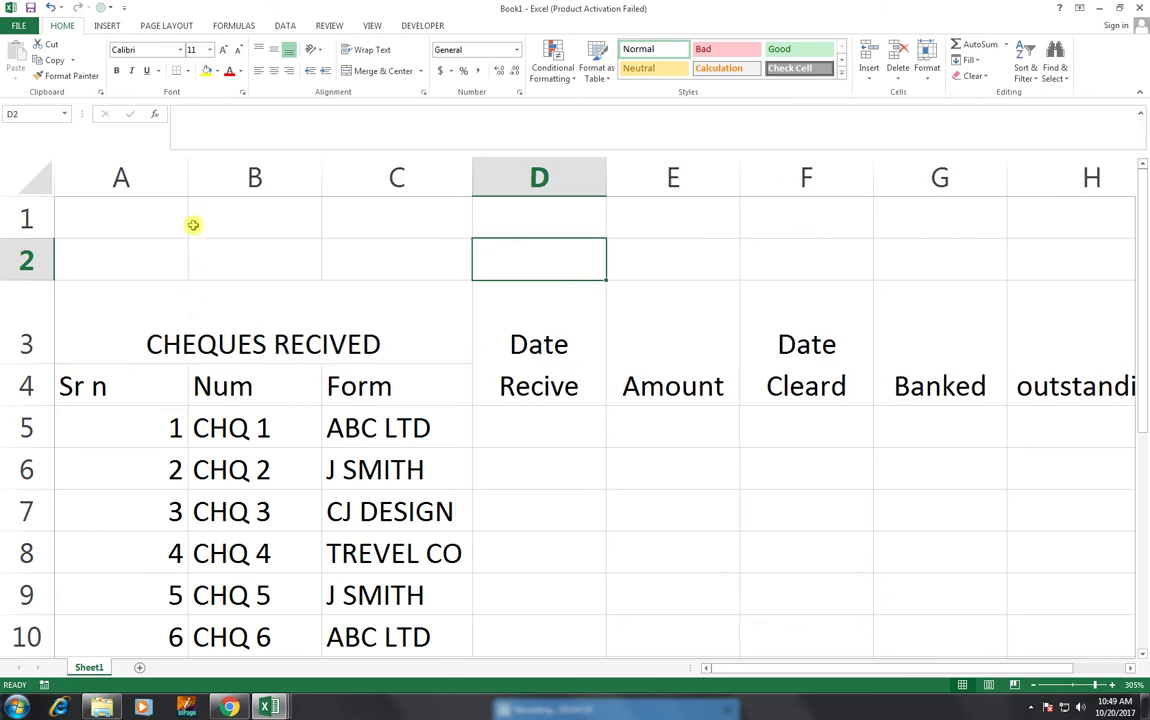
left_click_drag(189, 187, 137, 187)
- Enter 1-Jan-17 in D5 and fill the date series down to 6-Jan-17 in D10
left_click(514, 431)
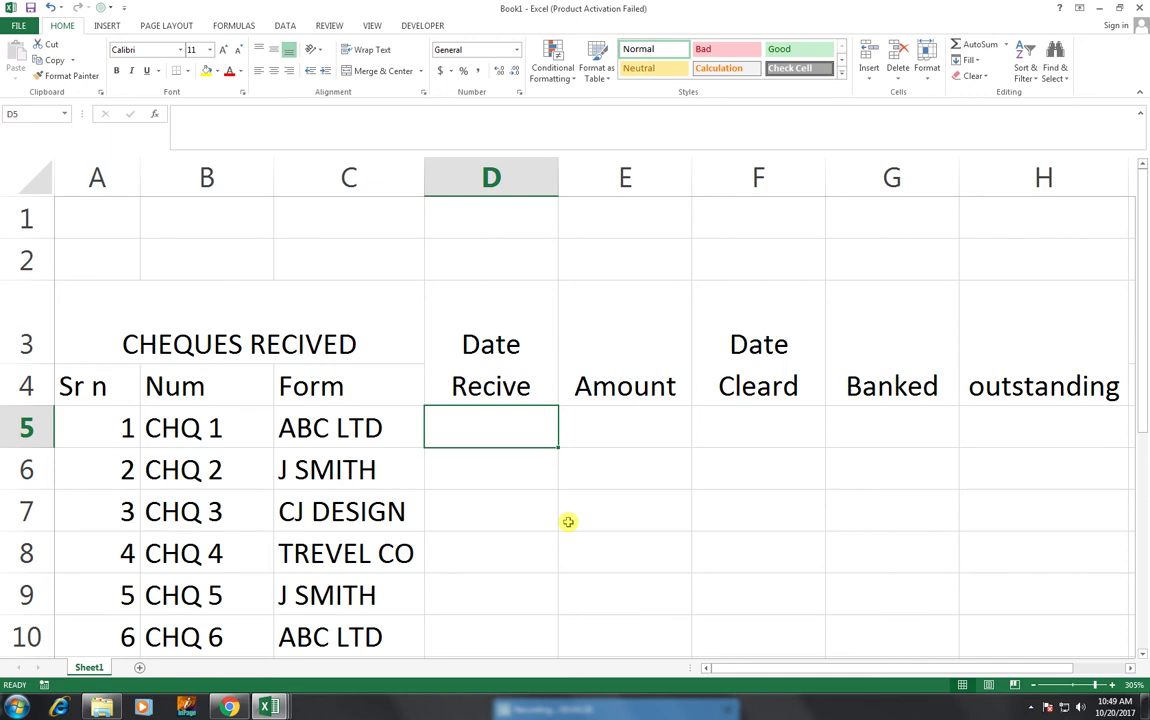
type("1")
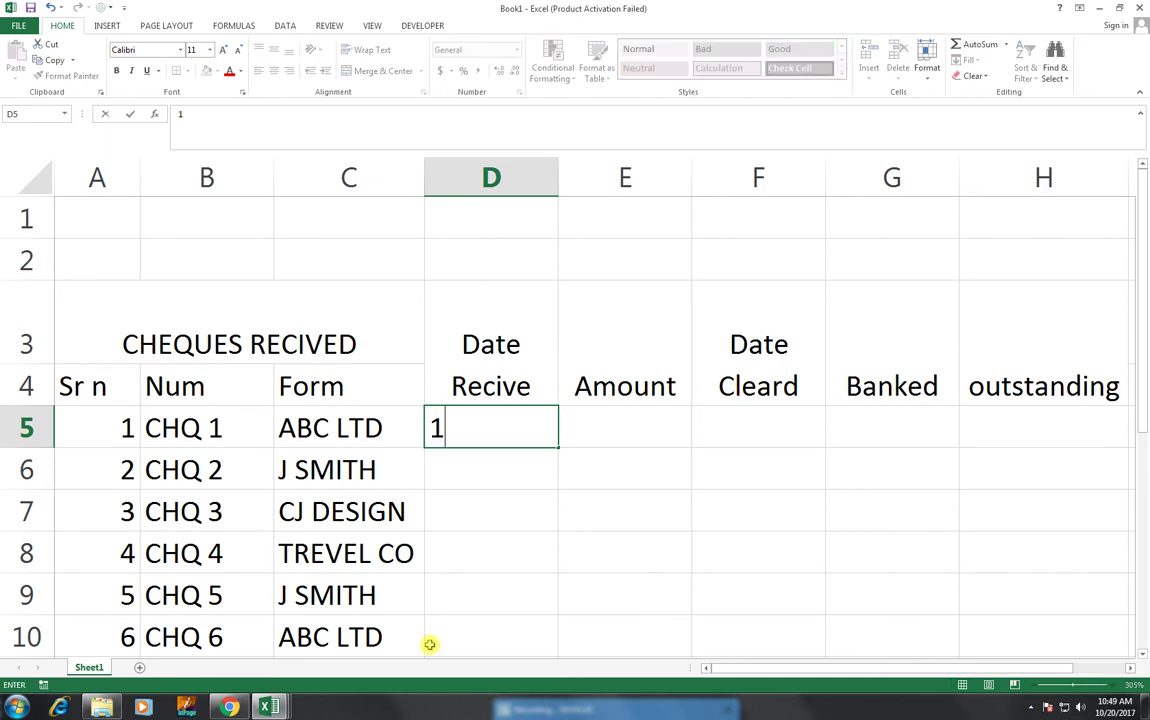
type("-JAN-17")
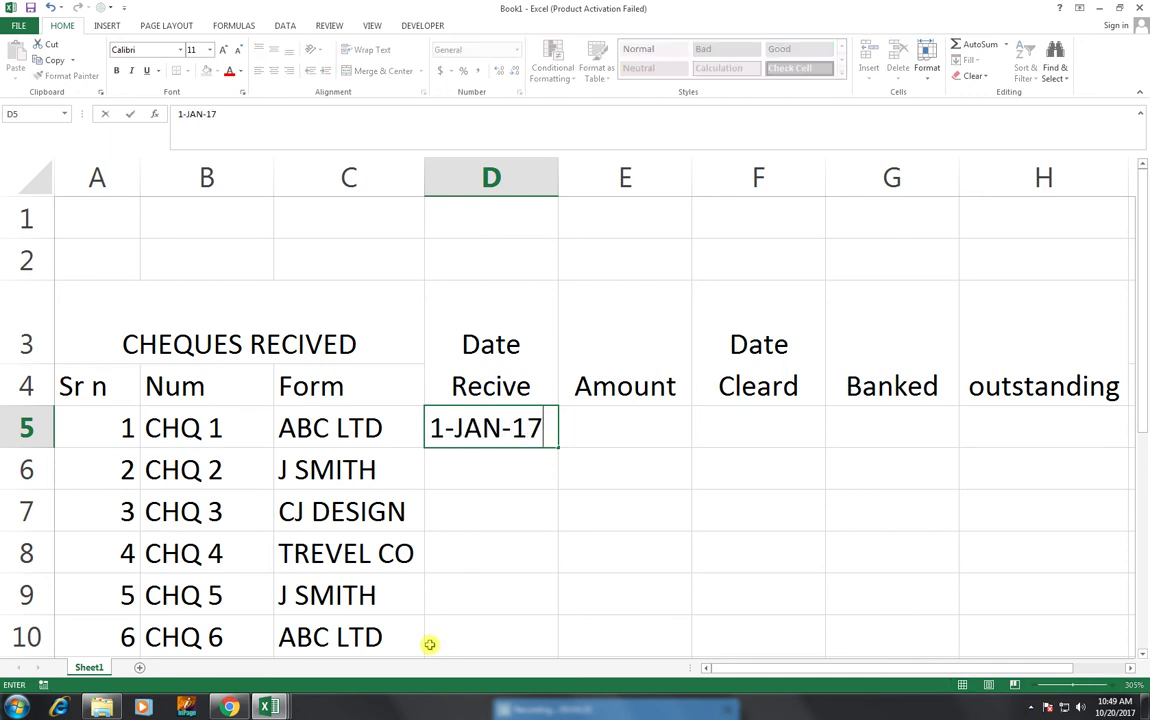
key("Return")
left_click(513, 443)
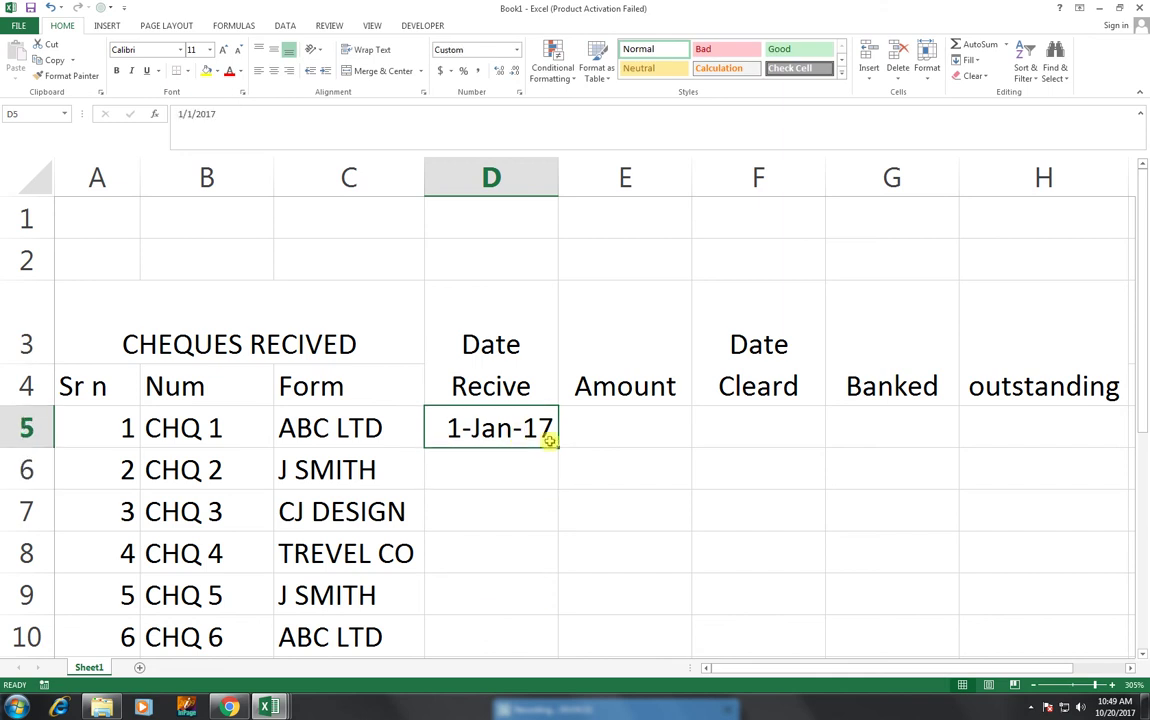
left_click_drag(554, 447, 542, 647)
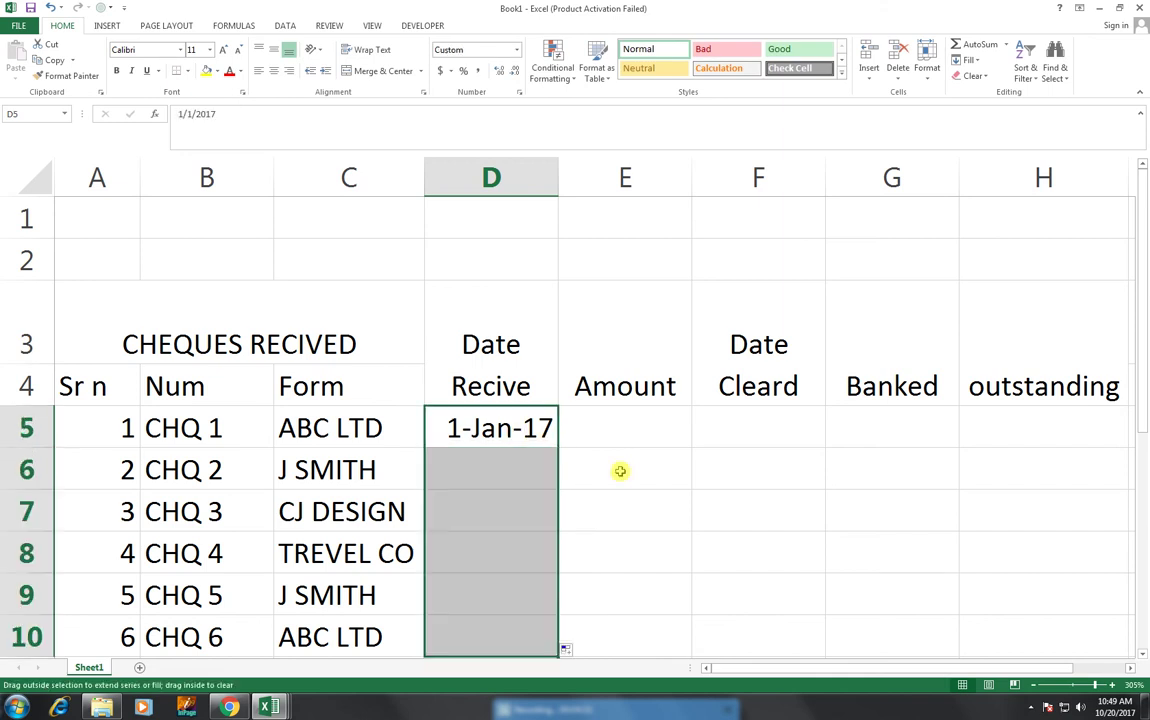
- Enter the cheque amounts 100, 200, 25, 1000, 60 and 500 in E5:E10 of the Amount column
left_click(609, 428)
type("100")
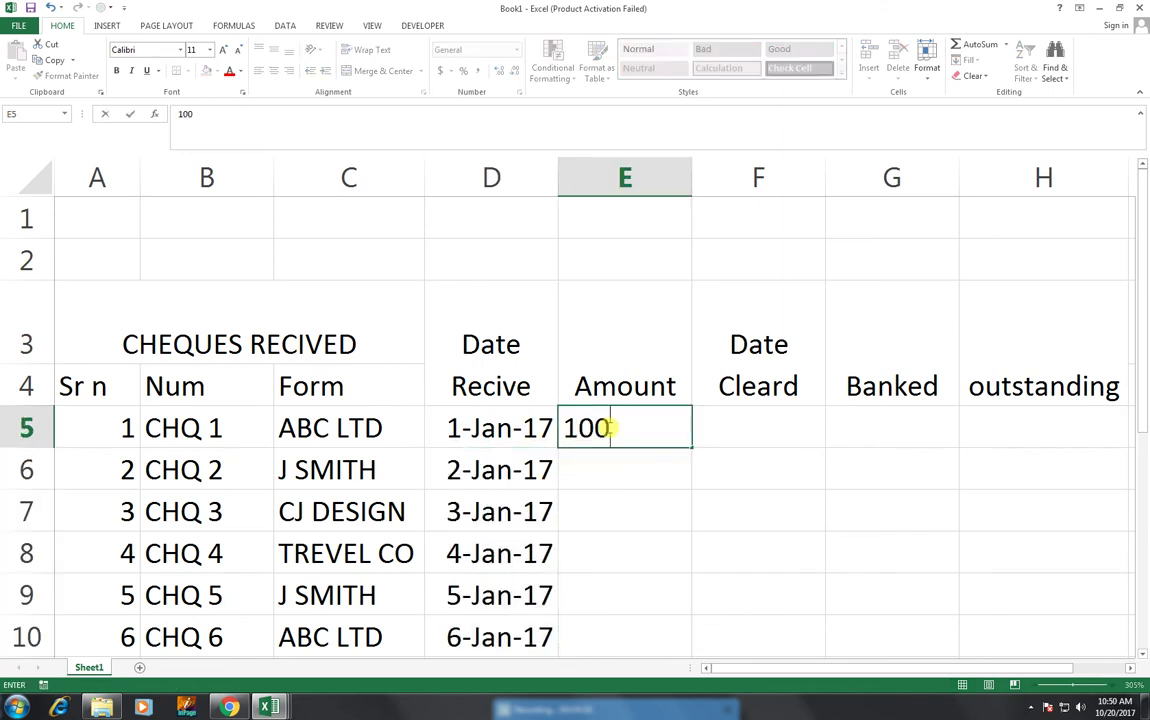
key("Return")
type("200")
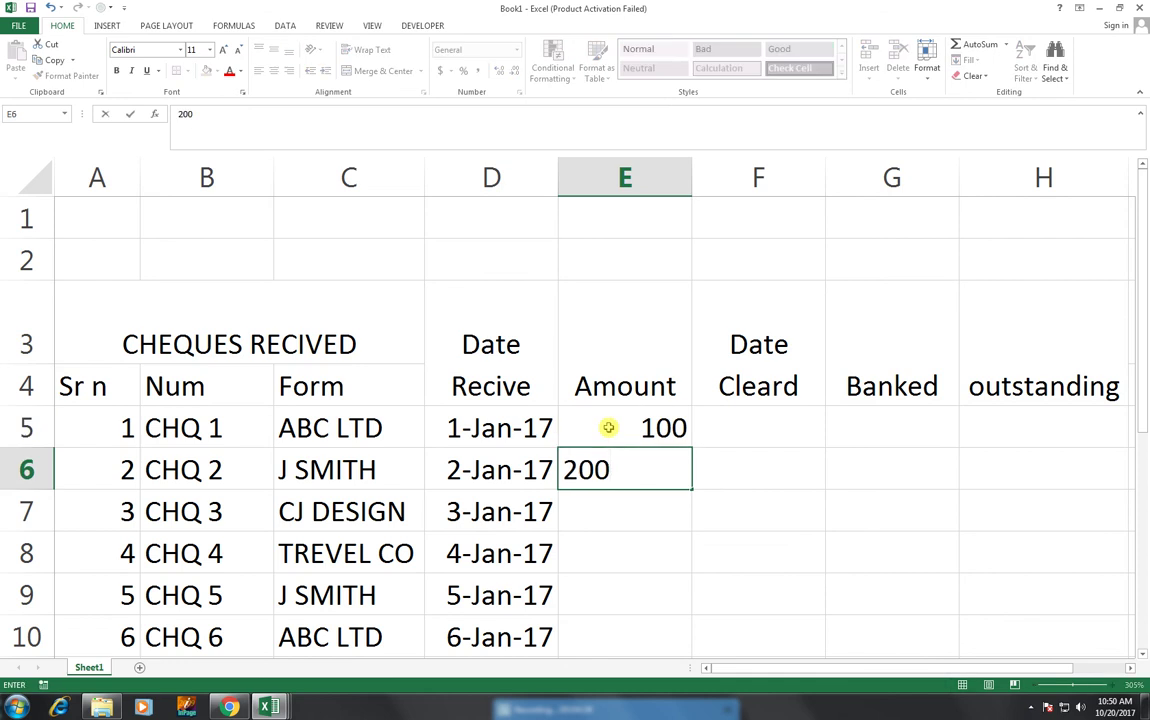
key("Return")
type("25")
key("Return")
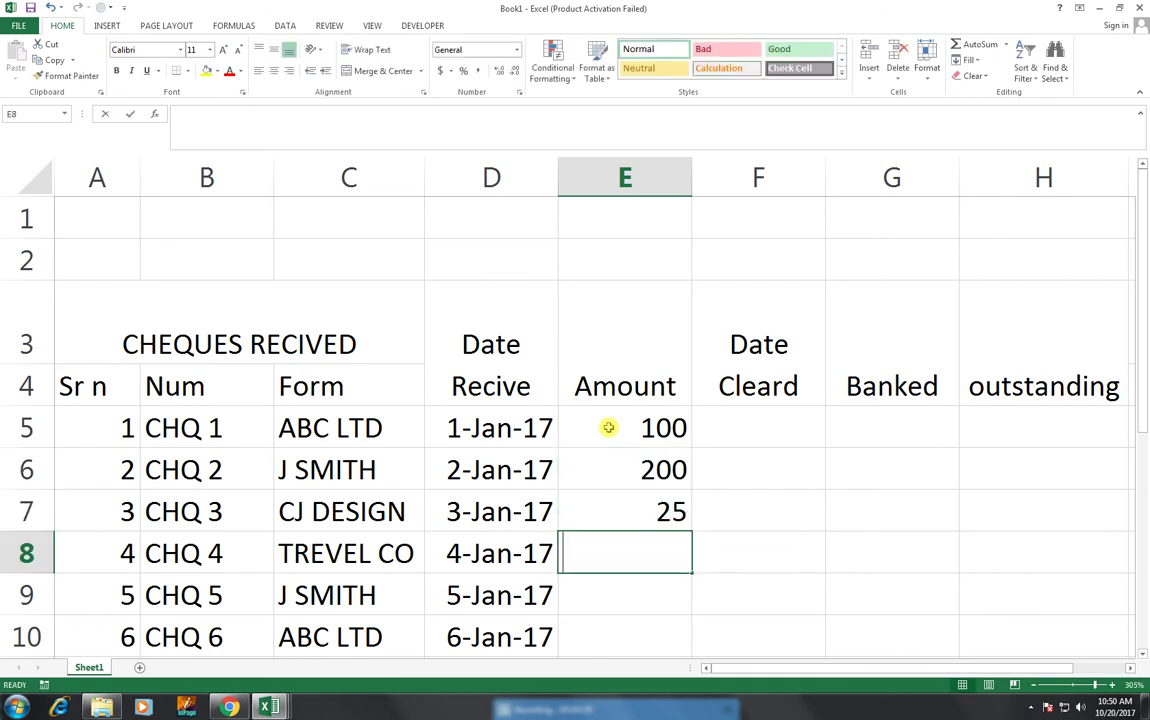
type("1000")
key("Return")
type("60")
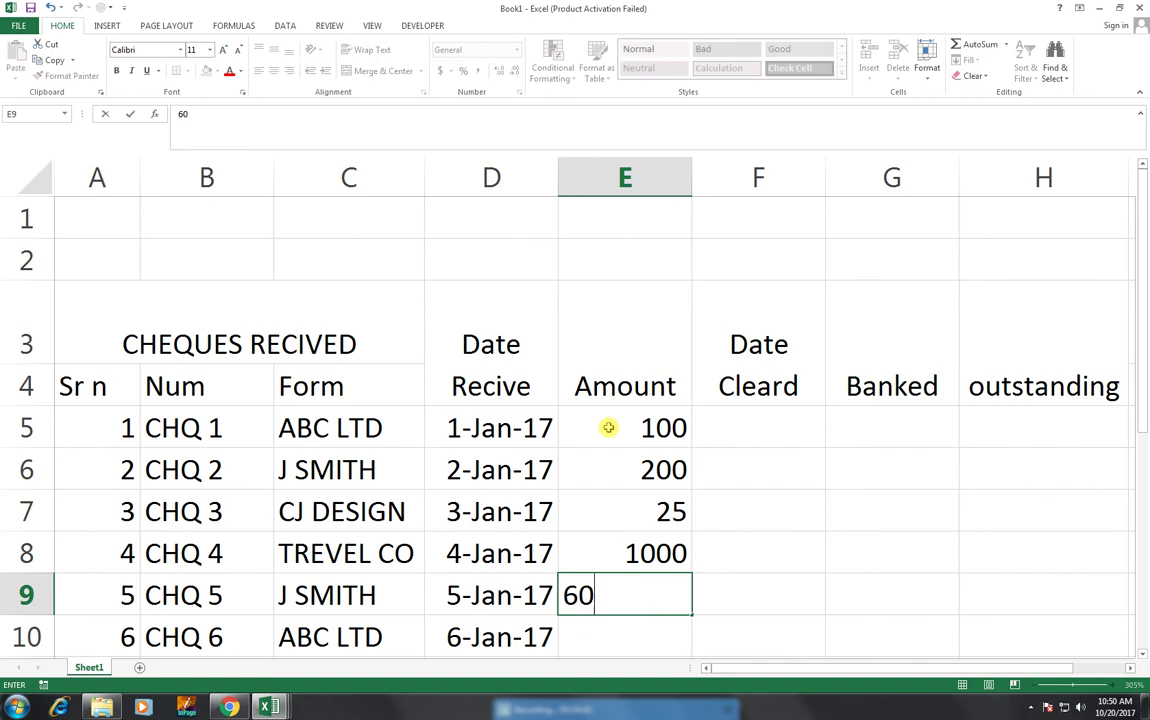
key("Return")
type("500")
key("Return")
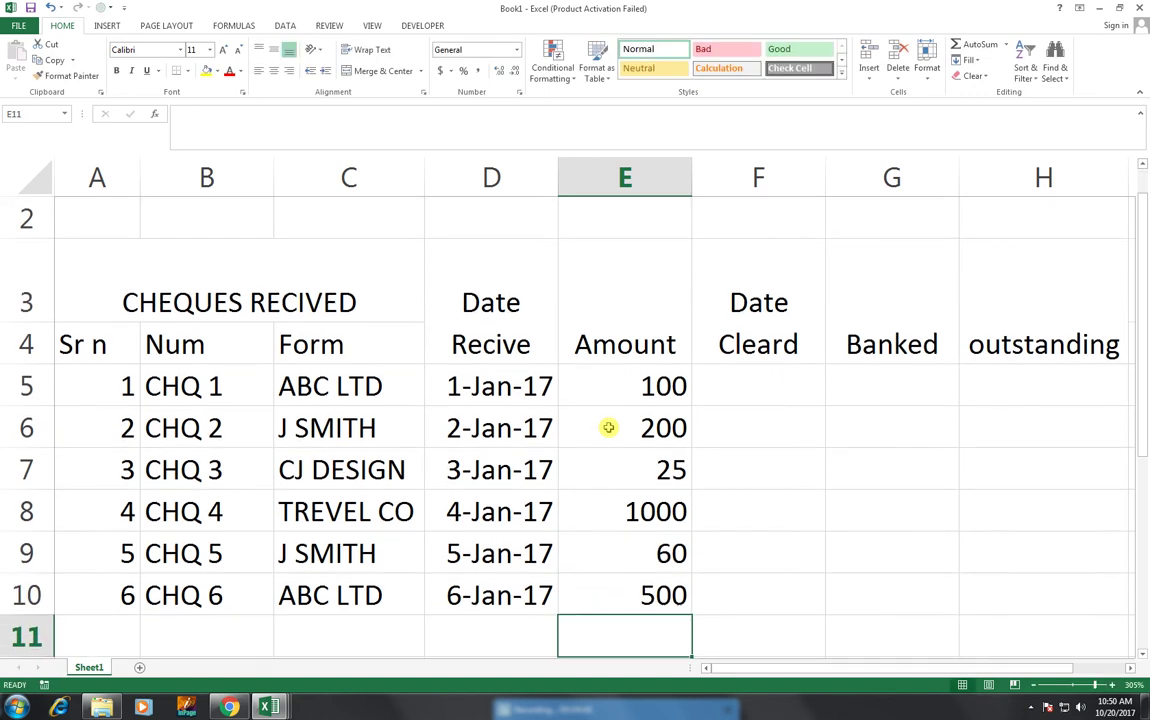
- Apply the Comma number style with two decimals to the amounts in E5:E10
key("ctrl+Up")
key("ctrl+Up")
key("ctrl+Up")
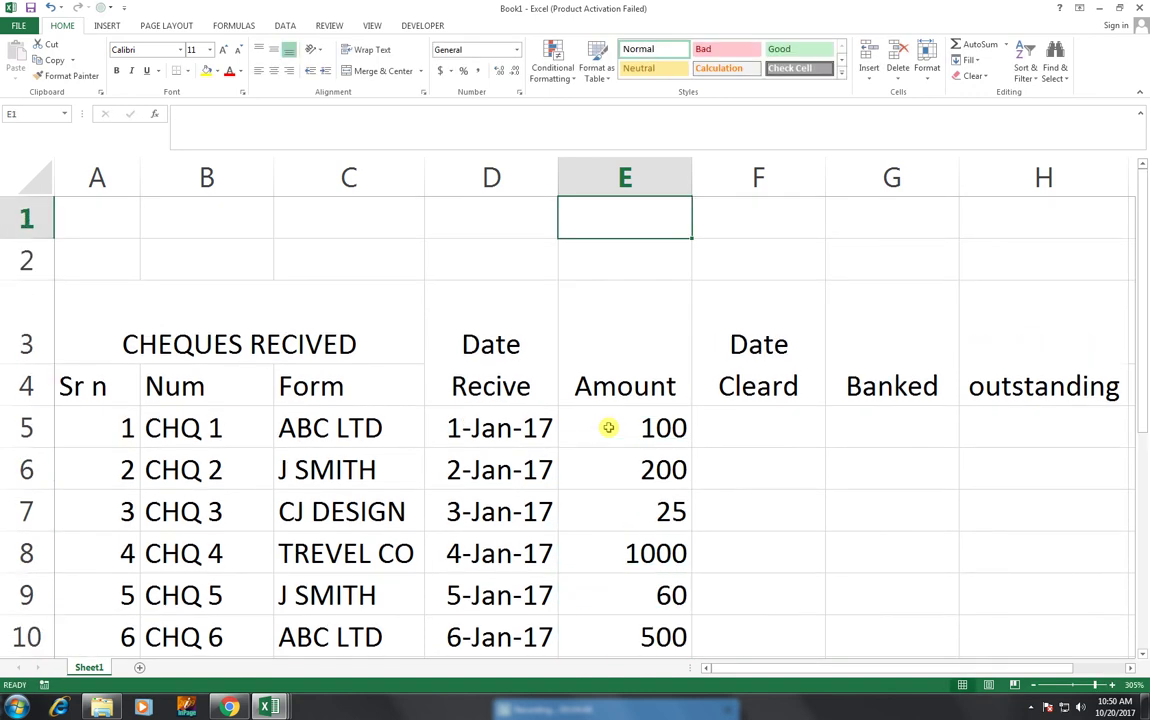
left_click_drag(608, 427, 598, 629)
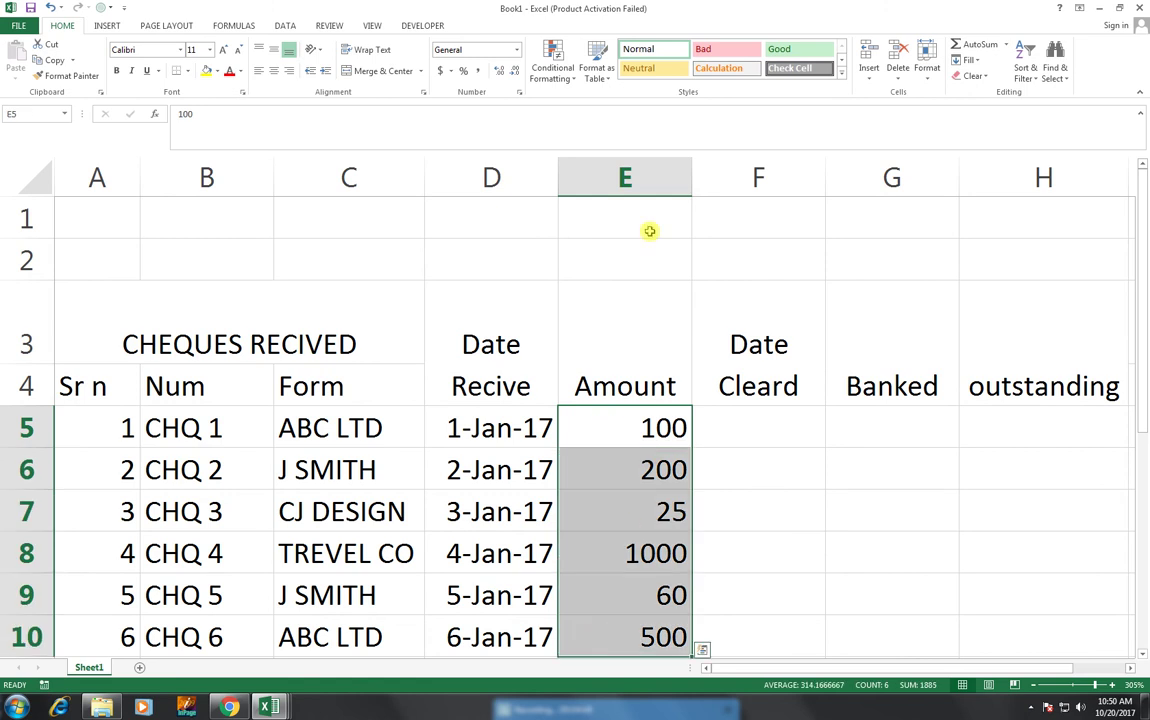
left_click(478, 71)
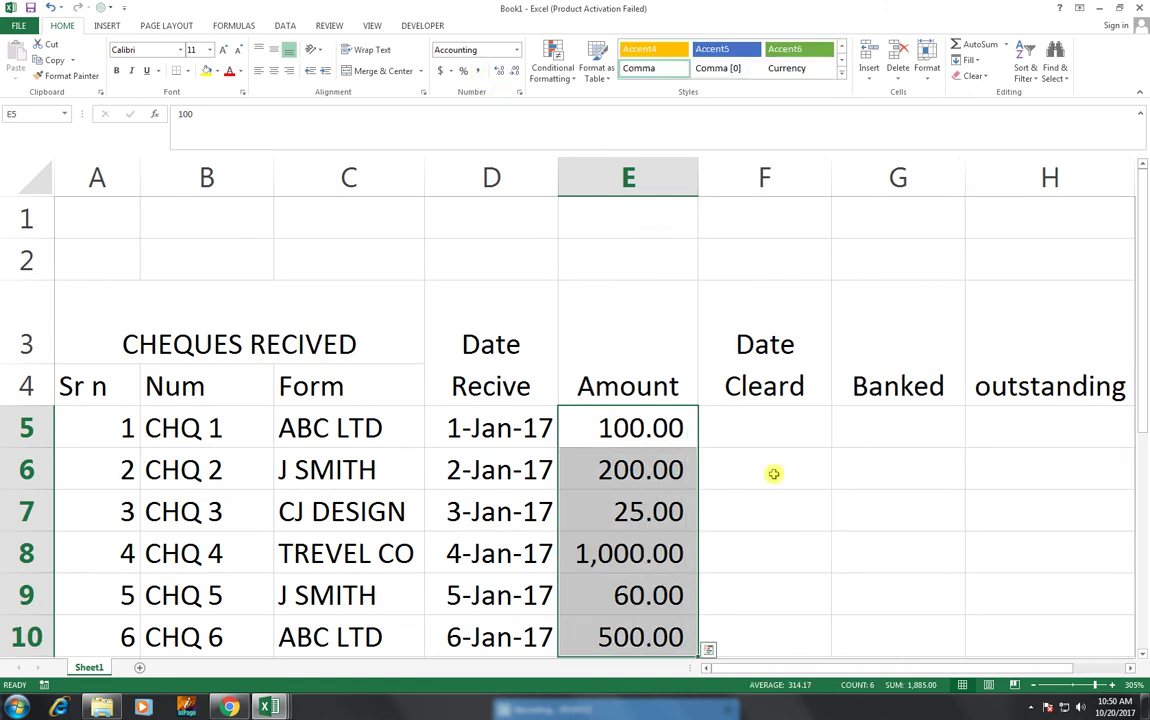
- Enter the clearing dates 2-Jan-17 in F5 and 3-Jan-17 in F6 for the first two cheques
left_click(762, 439)
type("2-")
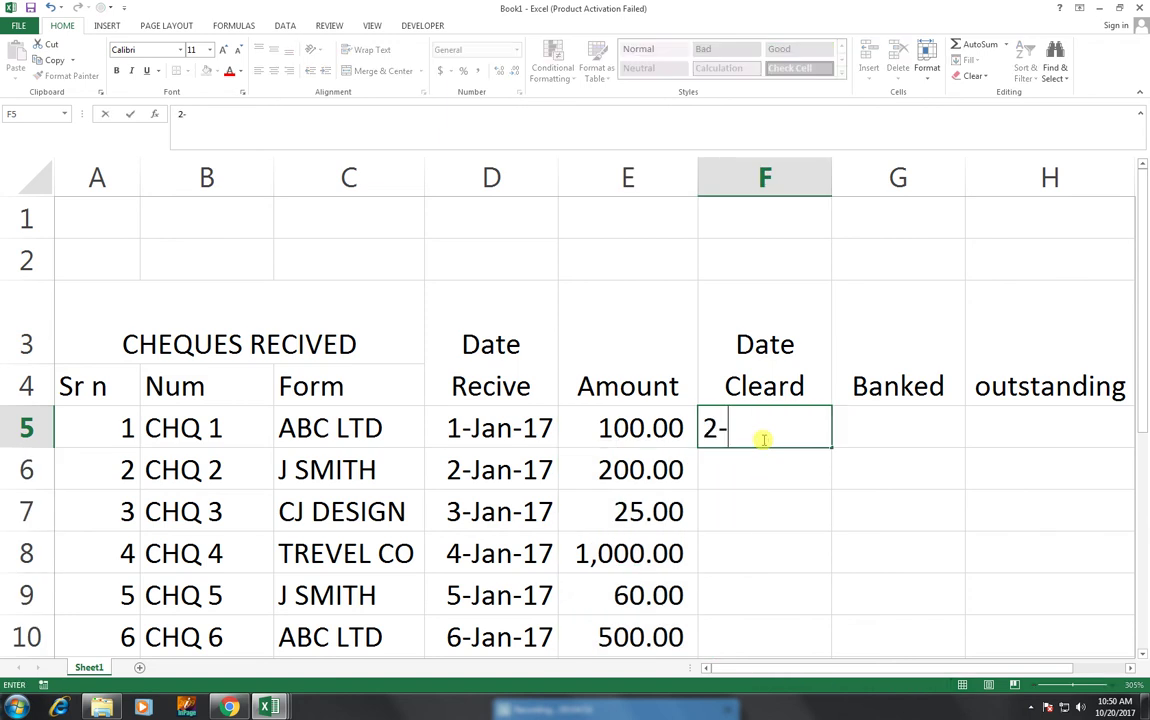
type("JAN-")
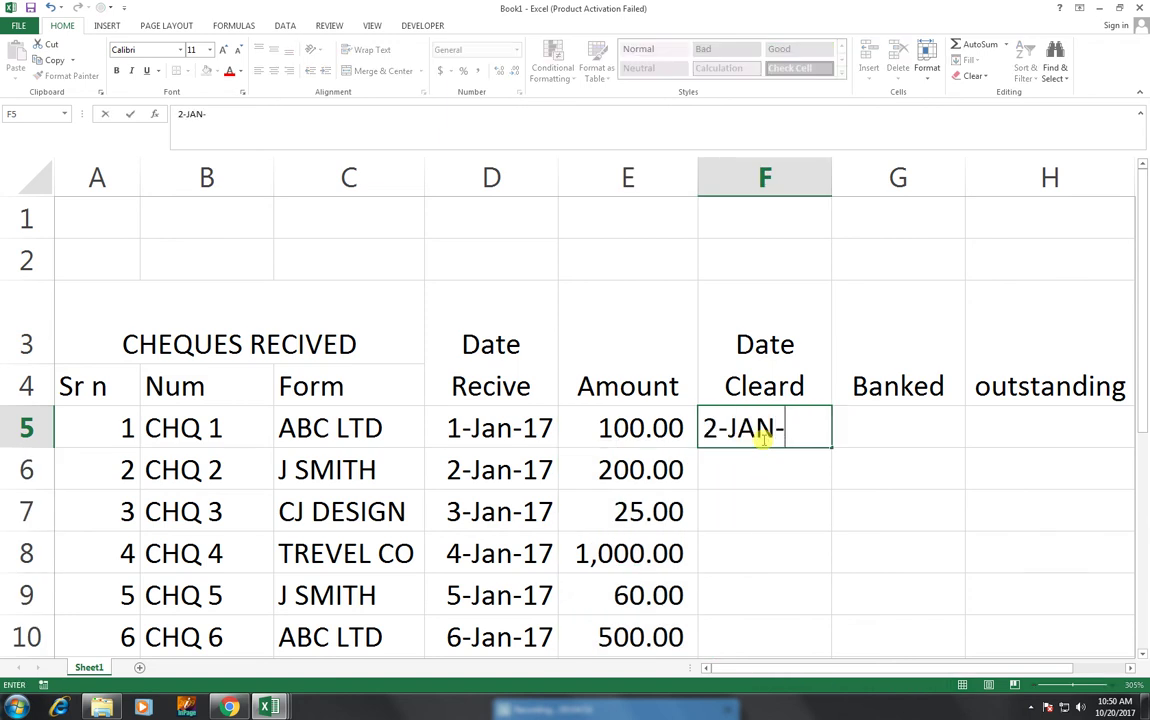
type("17")
key("Return")
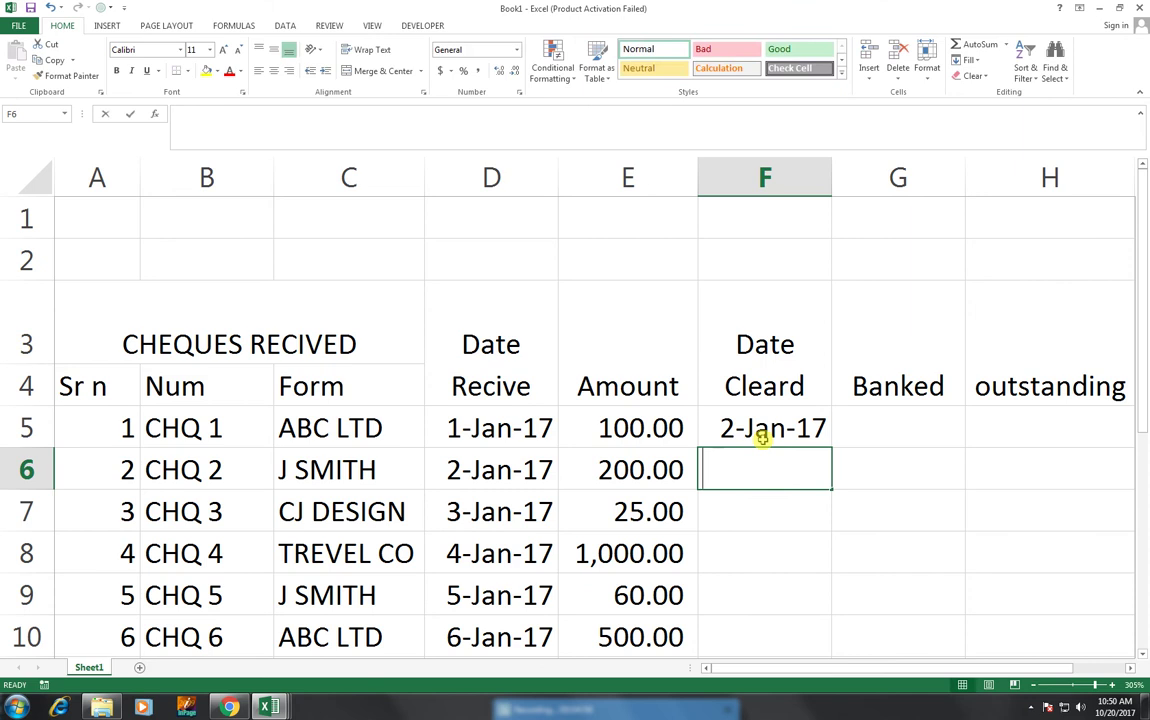
type("3-")
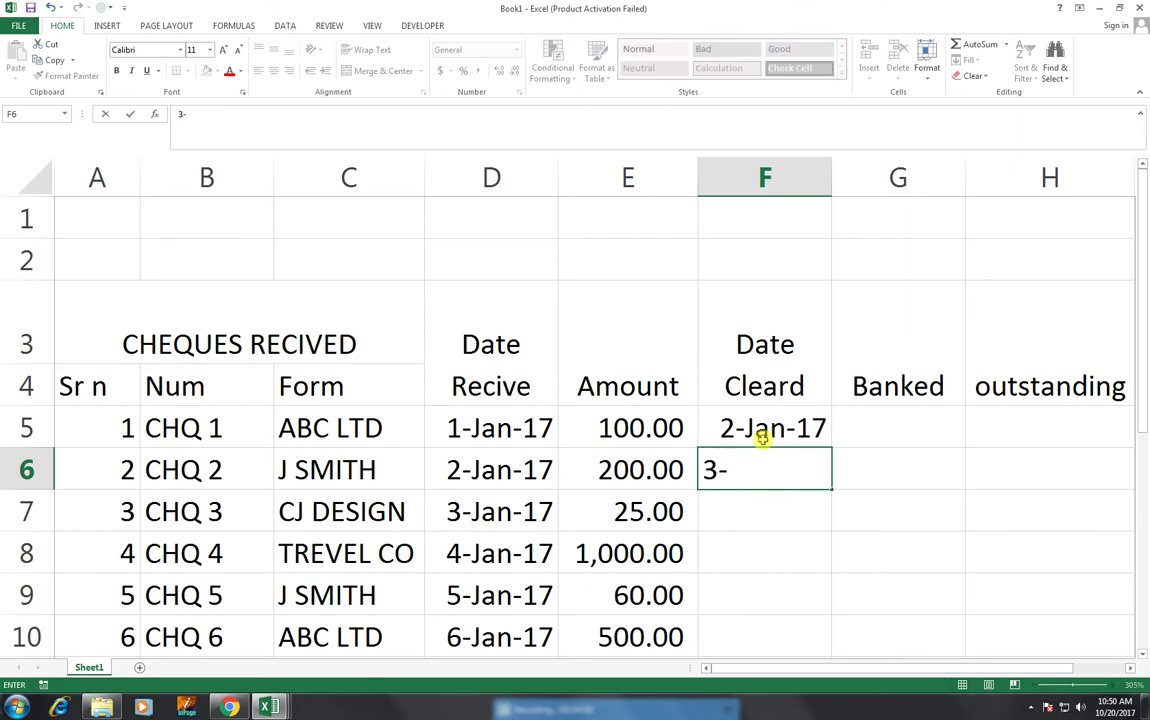
type("JAN-17")
key("Return")
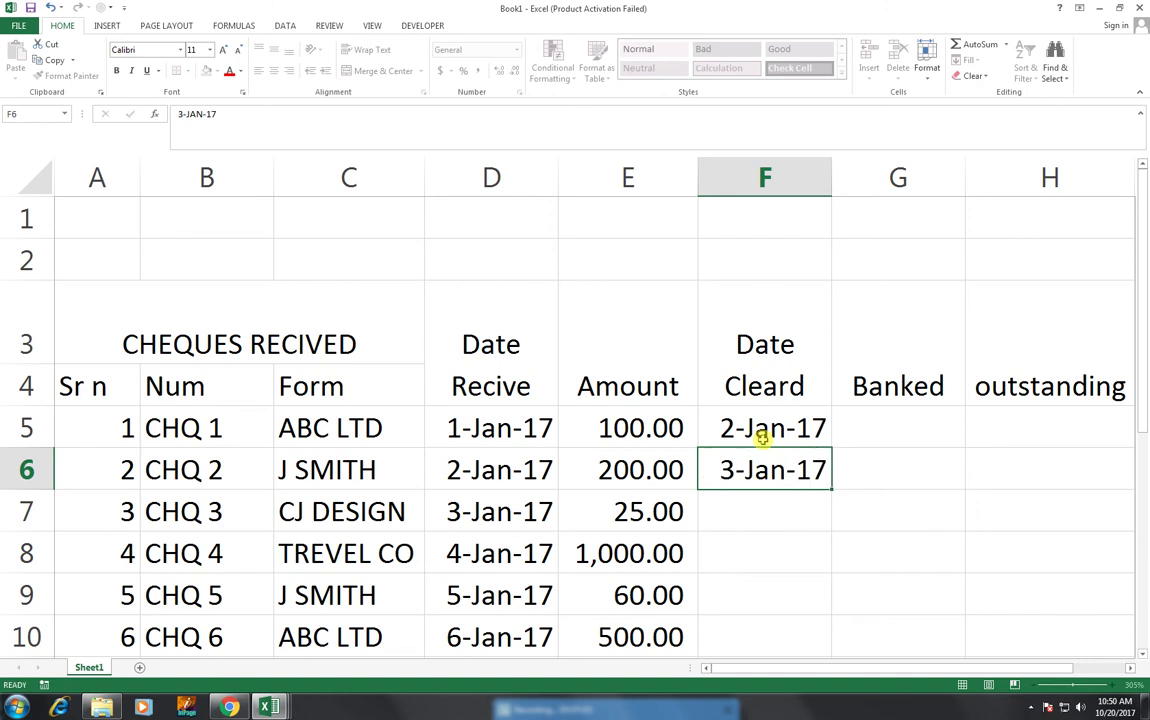
- Enter the clearing dates 7-Jan-17 in F9 and 9-Jan-17 in F10, leaving F7:F8 blank
key("Down")
key("Down")
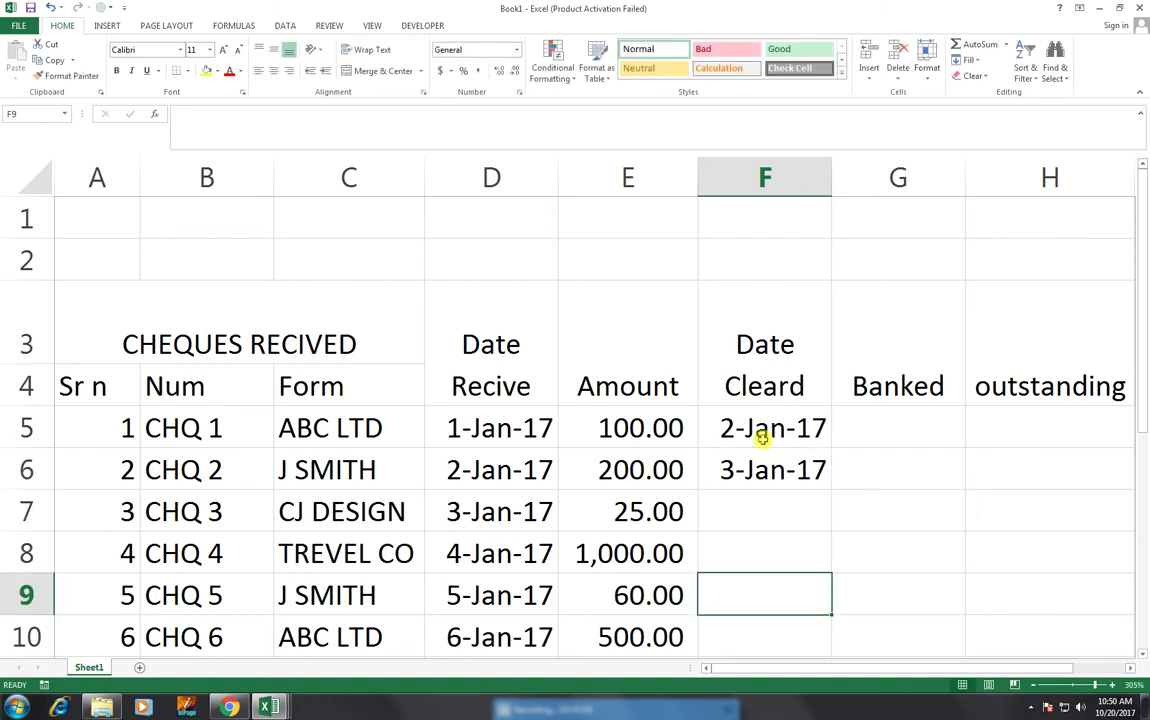
type("7-JAN")
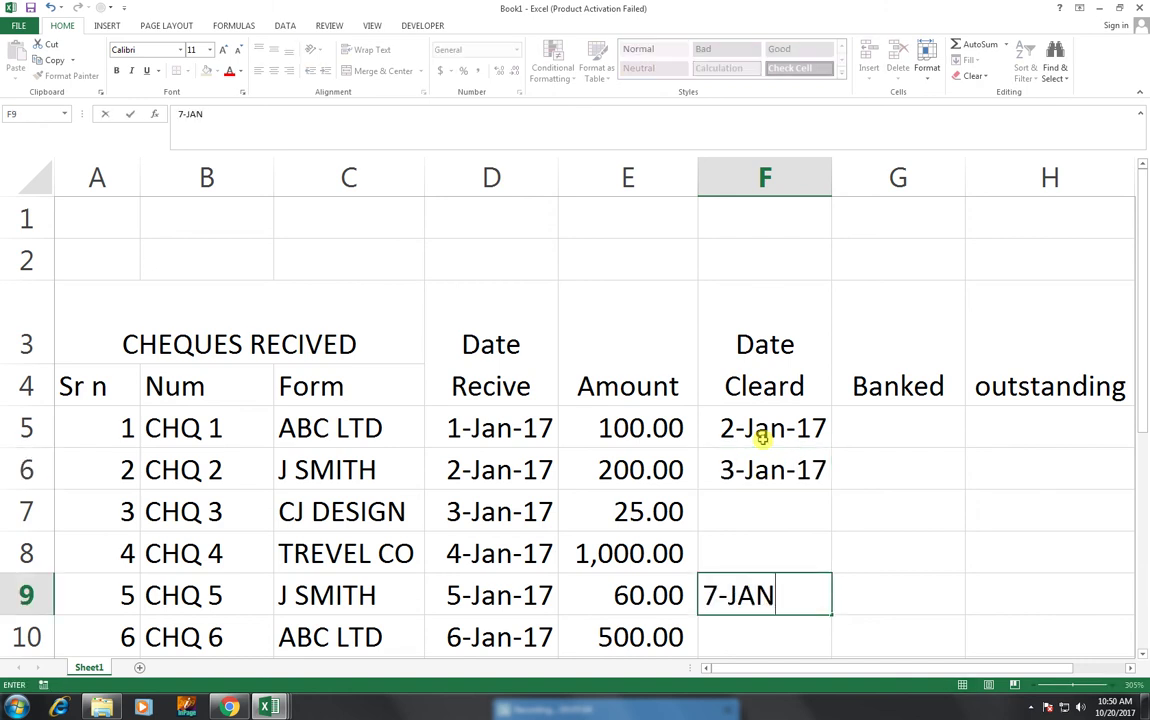
type("-17")
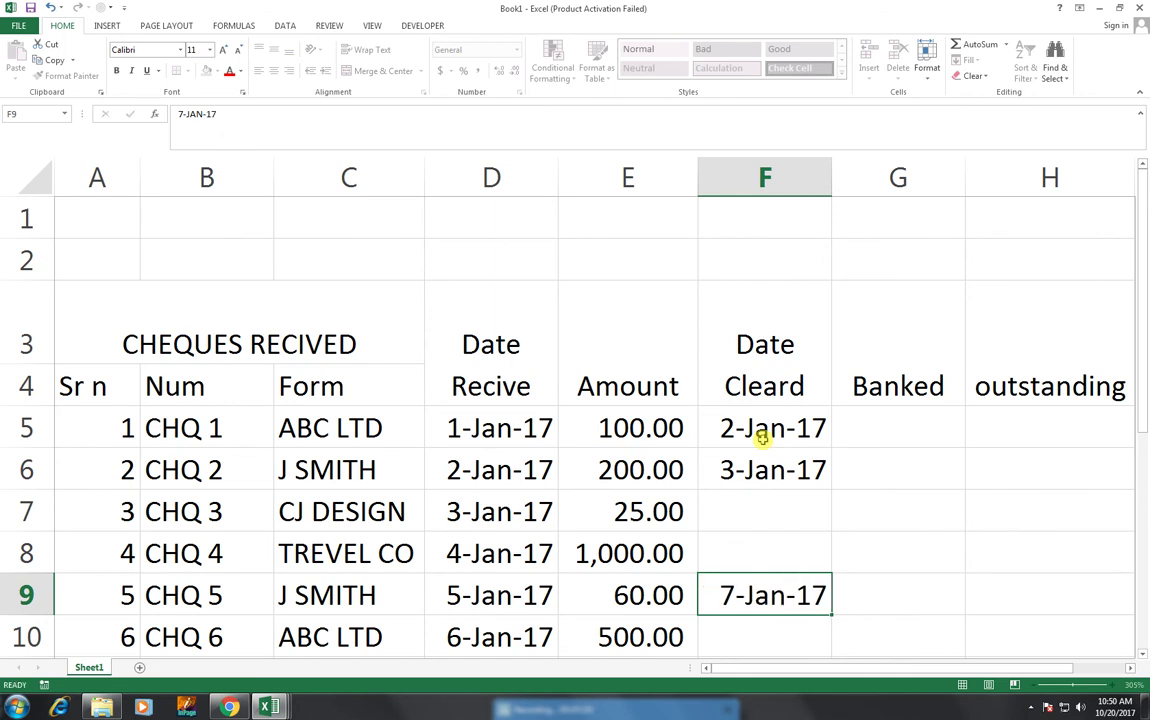
key("Return")
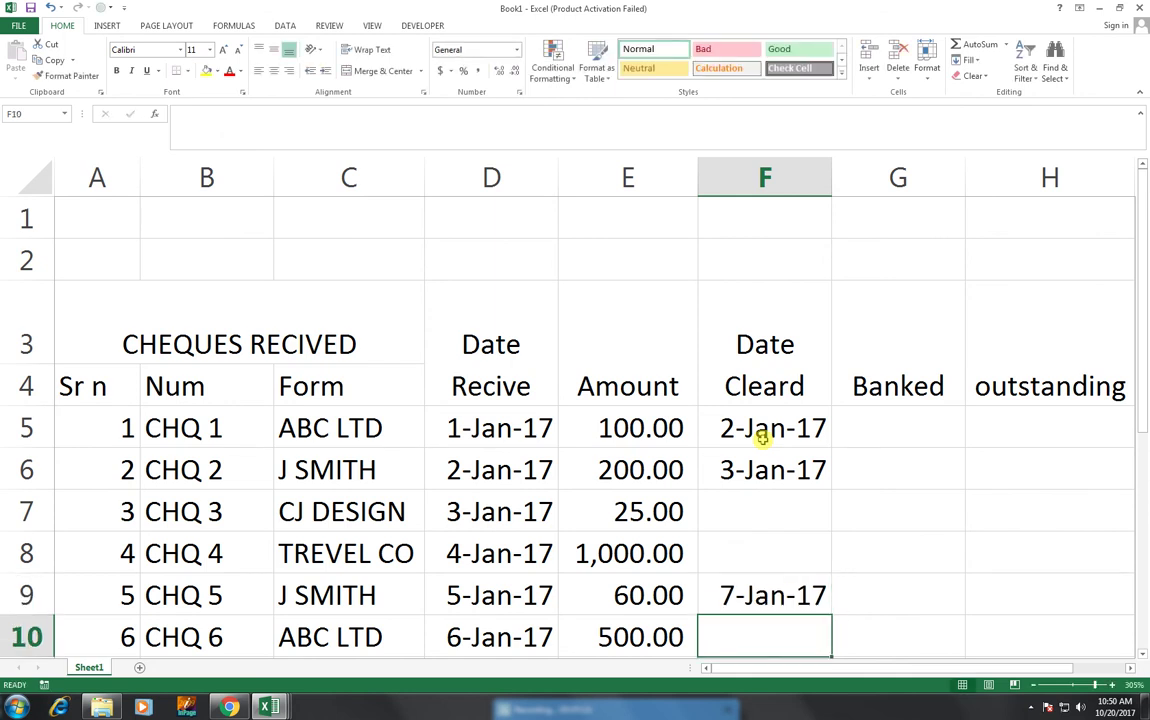
type("9-J")
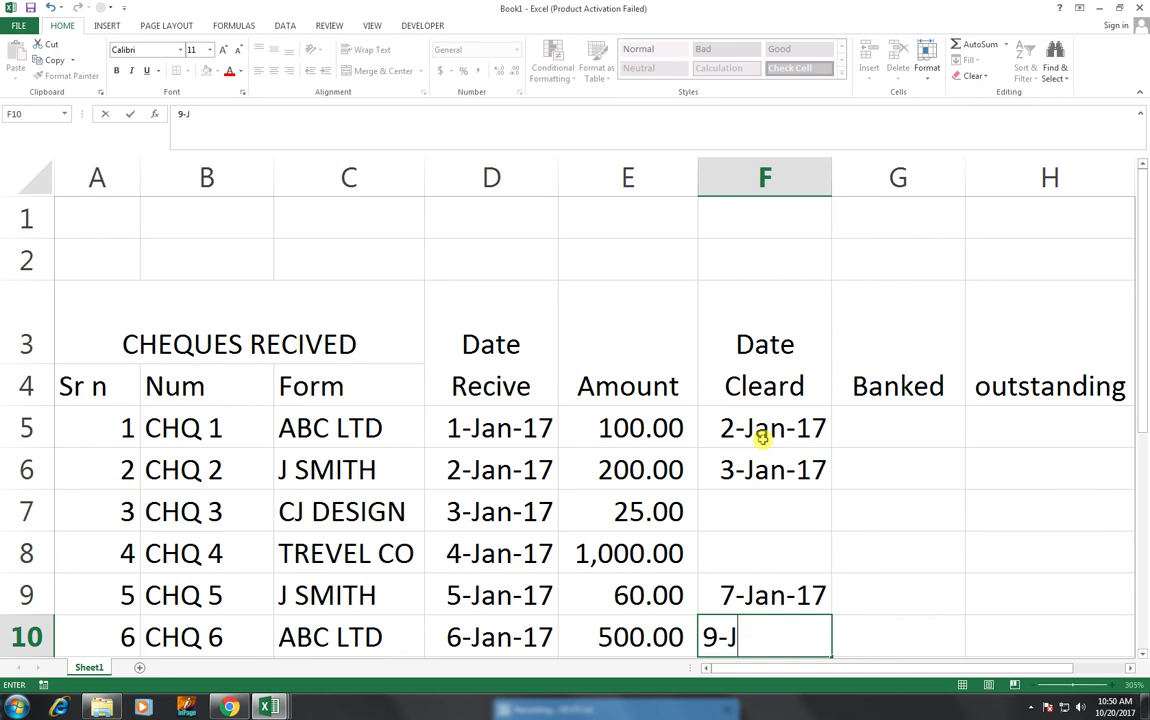
type("AN-17")
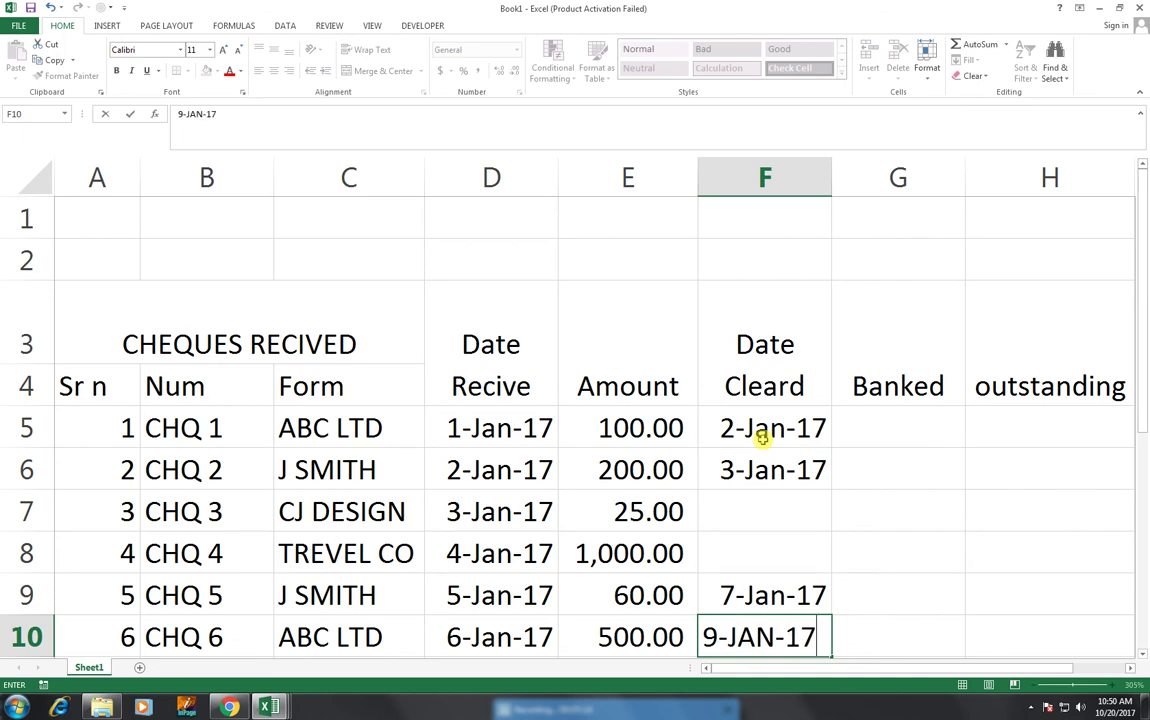
key("Right")
- Enter the banked amounts 100 in G5 and 200 in G6 for the first two cleared cheques
key("Up")
key("Up")
key("Up")
key("Up")
key("Up")
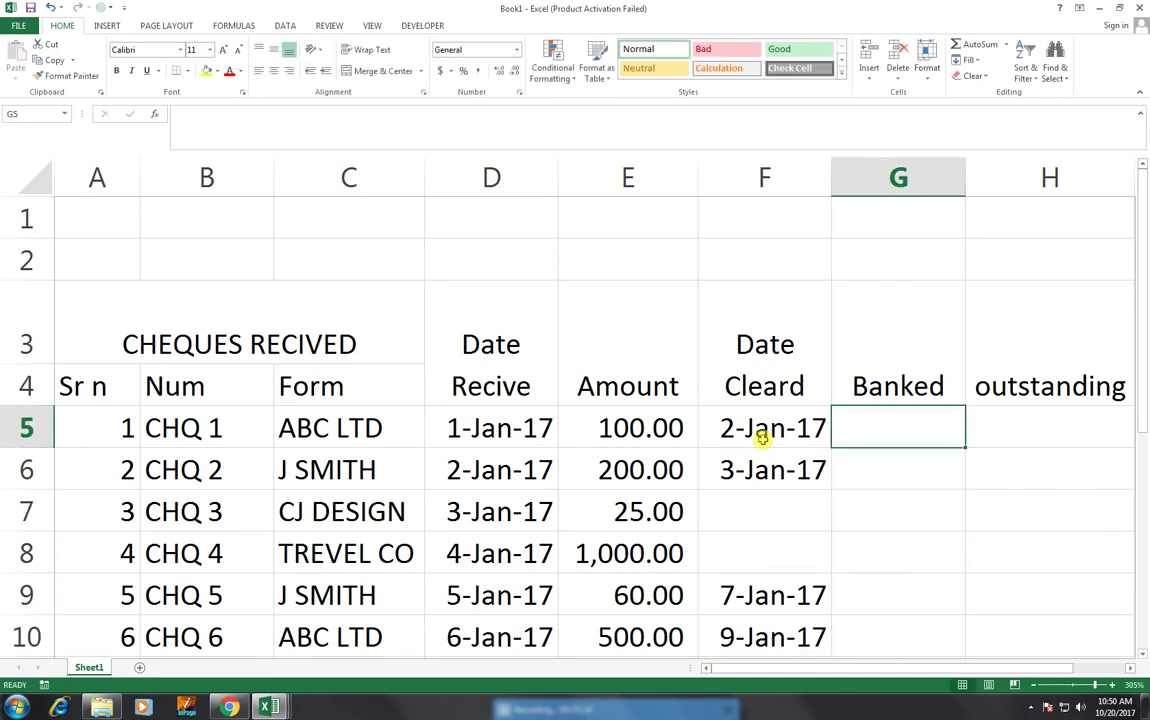
type("100")
key("Return")
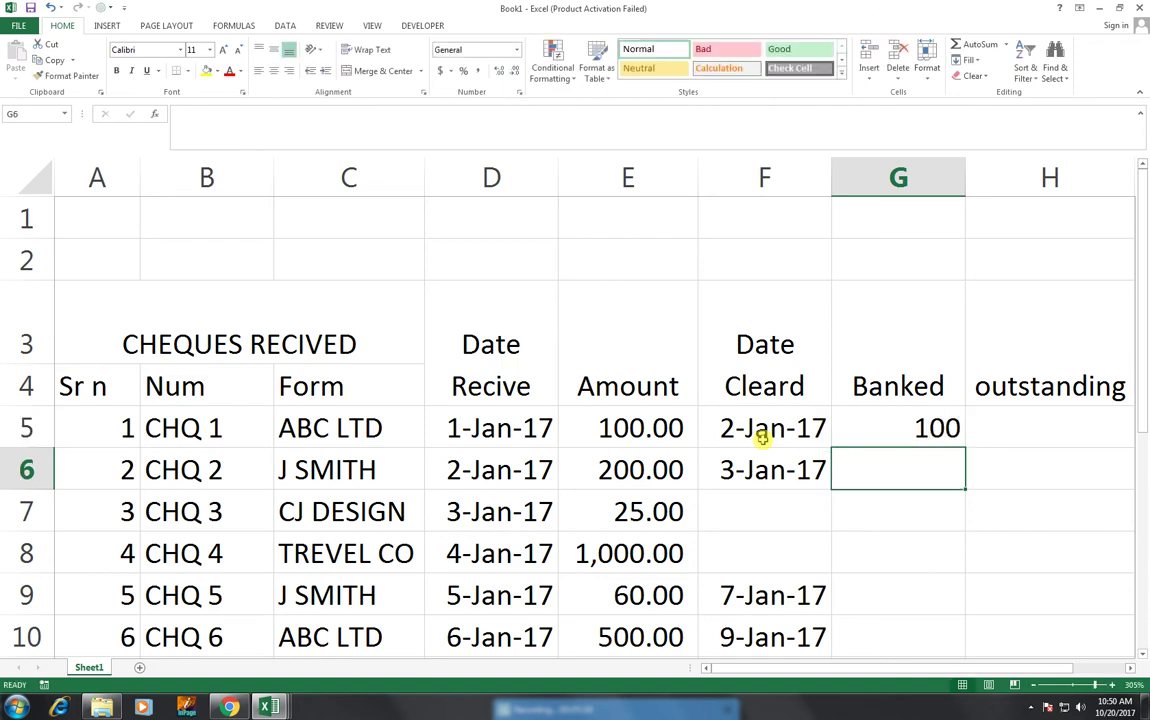
type("200")
key("Return")
- Enter the banked amounts 60 in G9 and 500 in G10 for the last two cheques
key("Return")
key("Return")
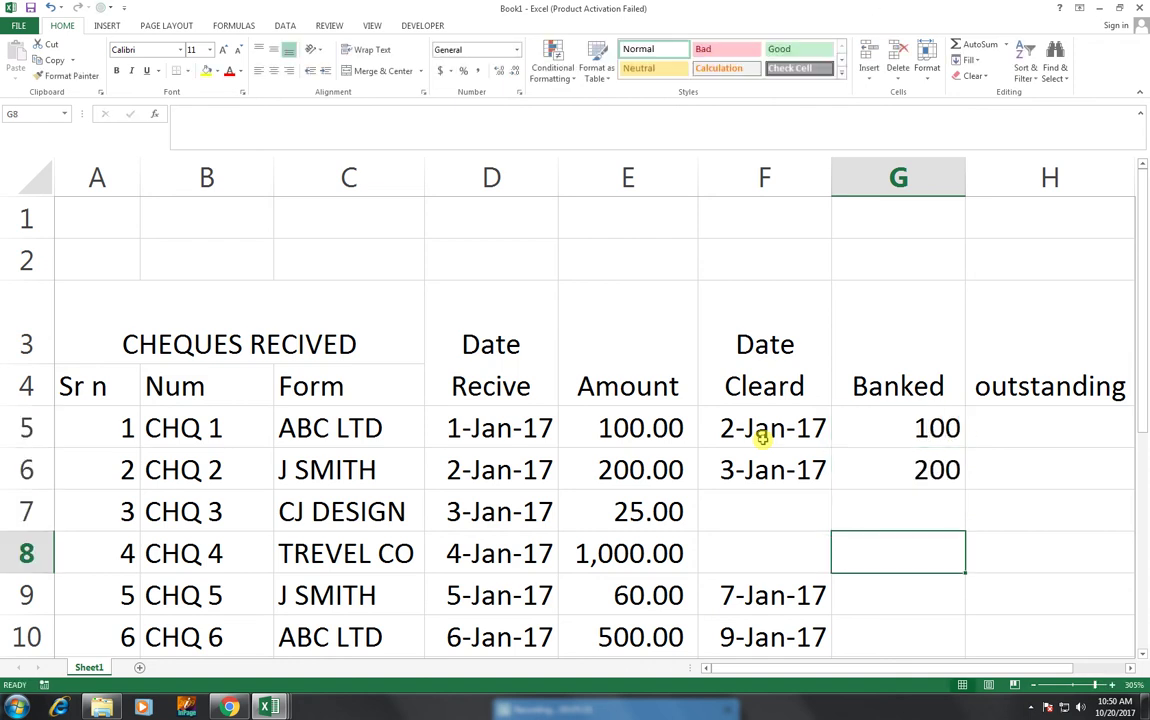
type("60")
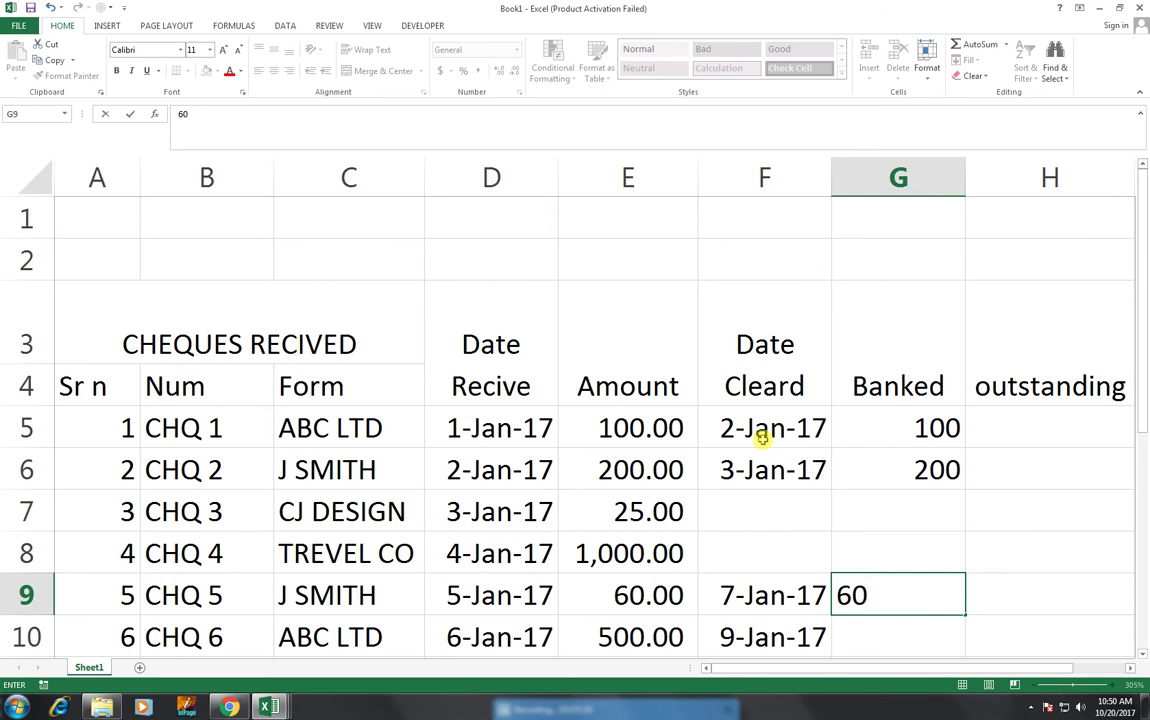
key("Tab")
key("Return")
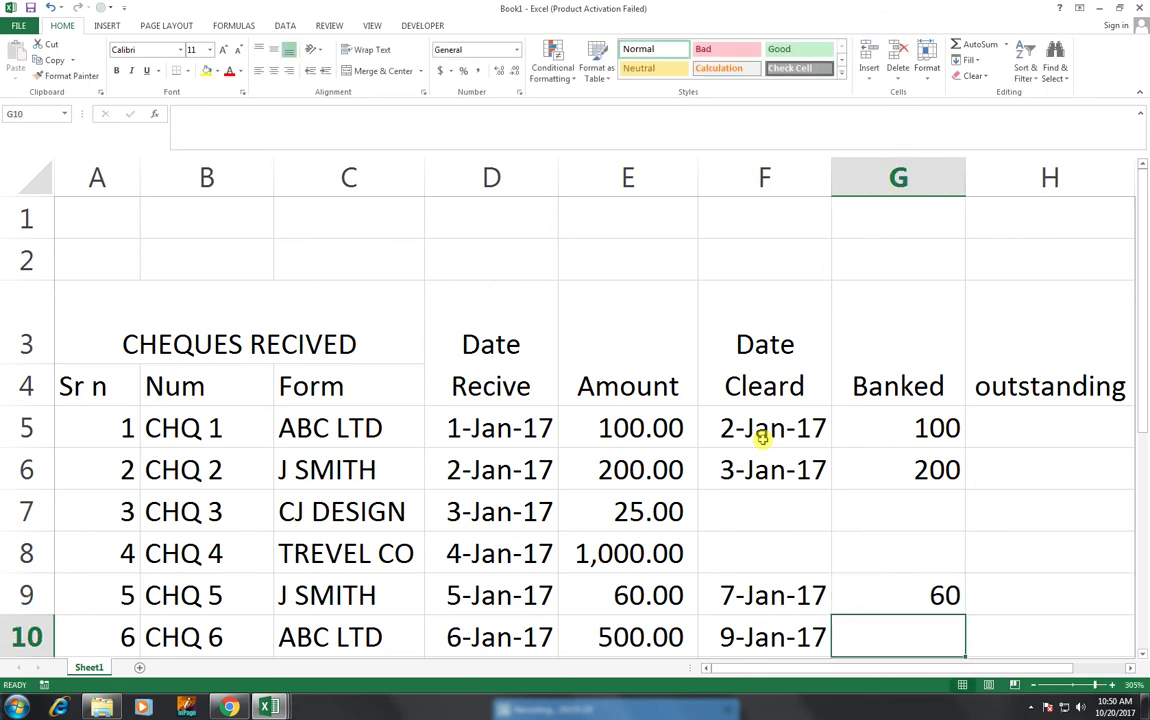
type("500")
key("Tab")
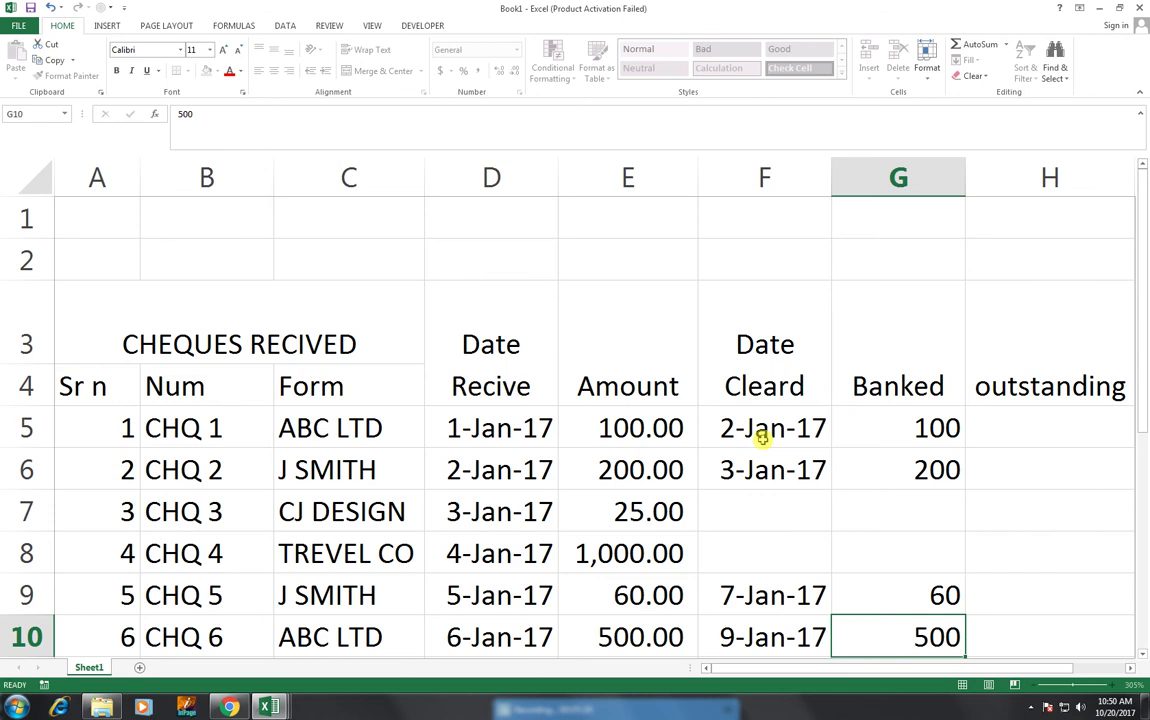
- Enter 0 in G7 and G8 of the Banked column for the two cheques without clearing dates
key("Up")
key("Up")
key("Up")
key("Up")
key("Up")
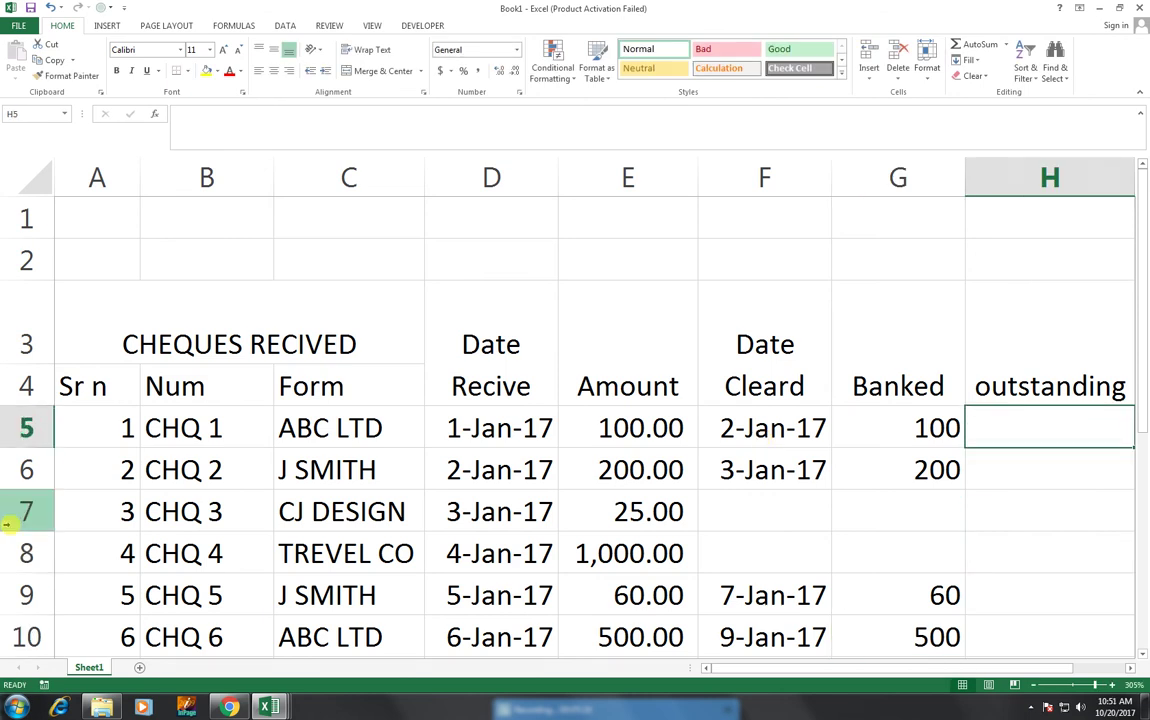
left_click(877, 517)
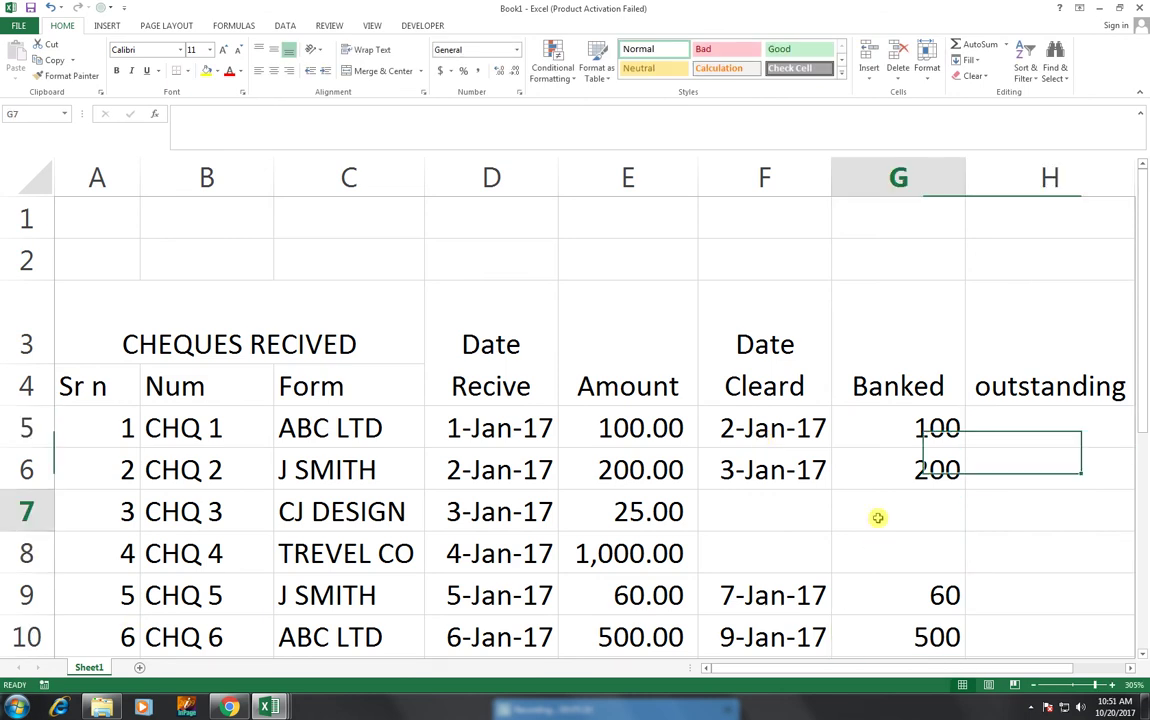
type("0")
key("Return")
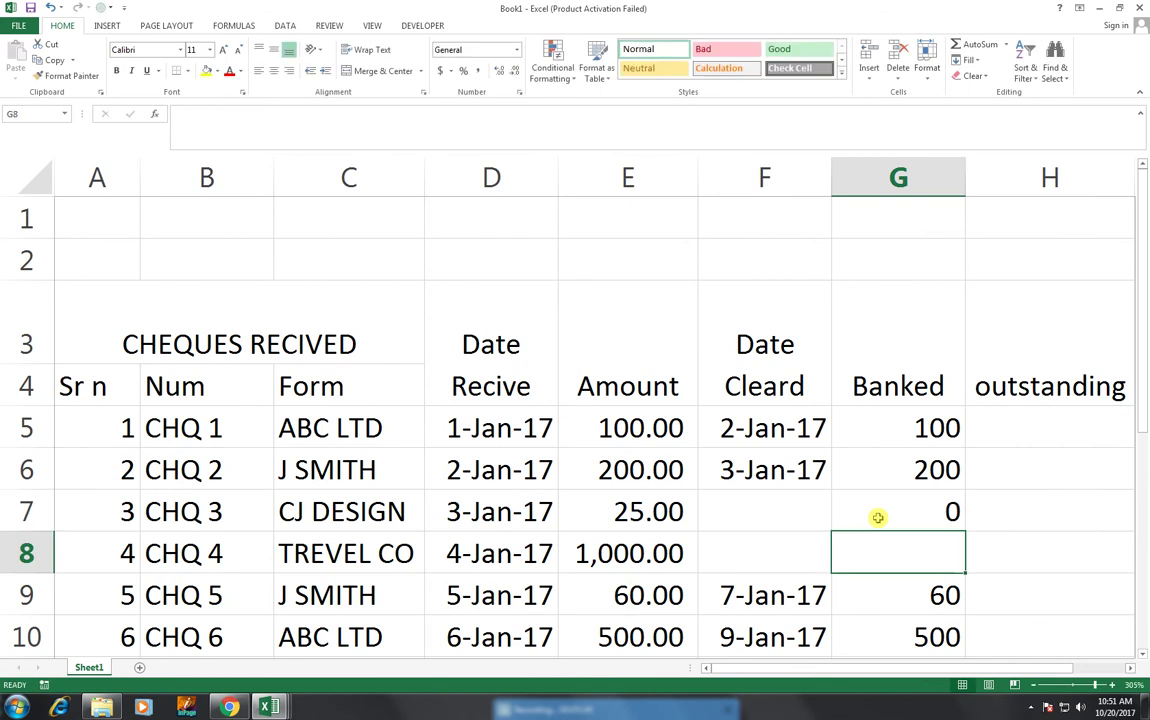
type("0")
key("Right")
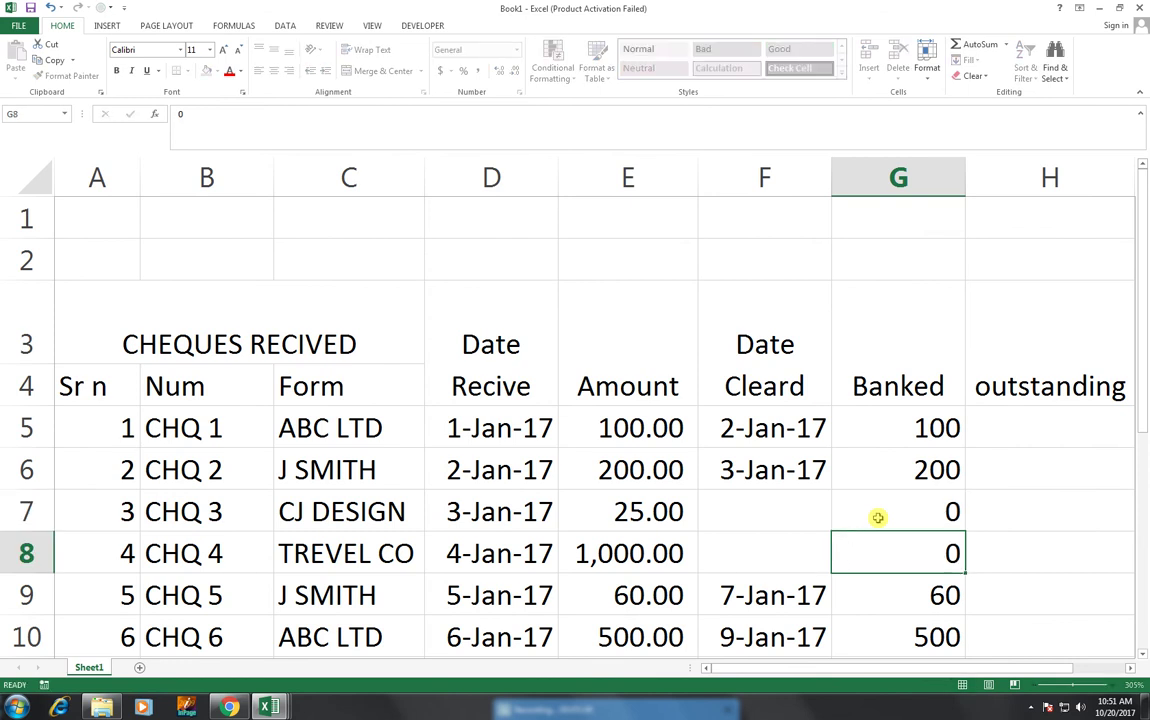
- Start an IF formula in H5 of the outstanding column with ISBLANK(F5) as its logical test
key("Up")
key("Up")
key("Up")
type("=IF(A")
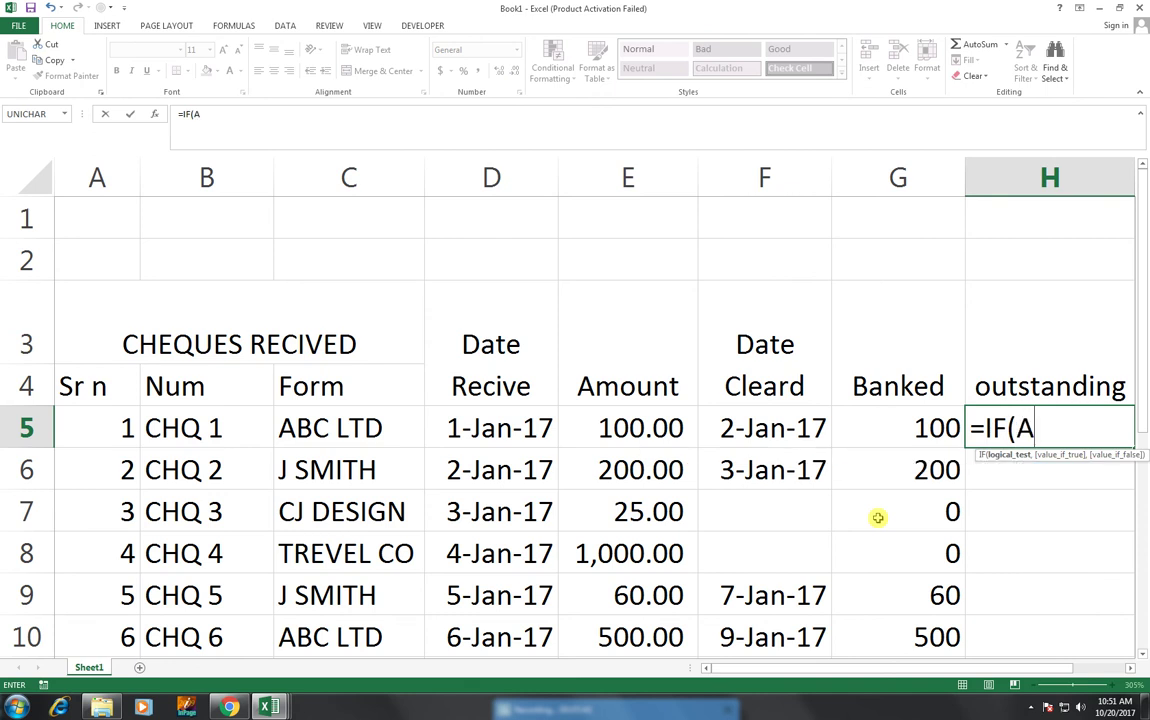
key("BackSpace")
type("ISB")
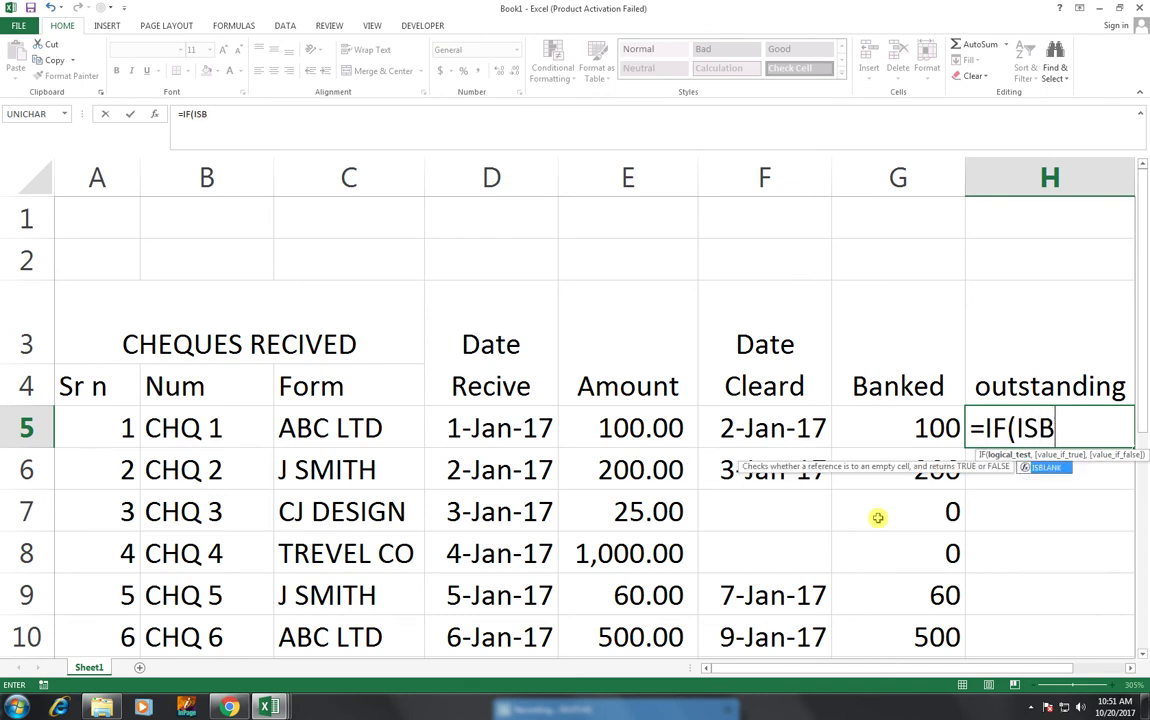
key("Tab")
key("Left")
key("Left")
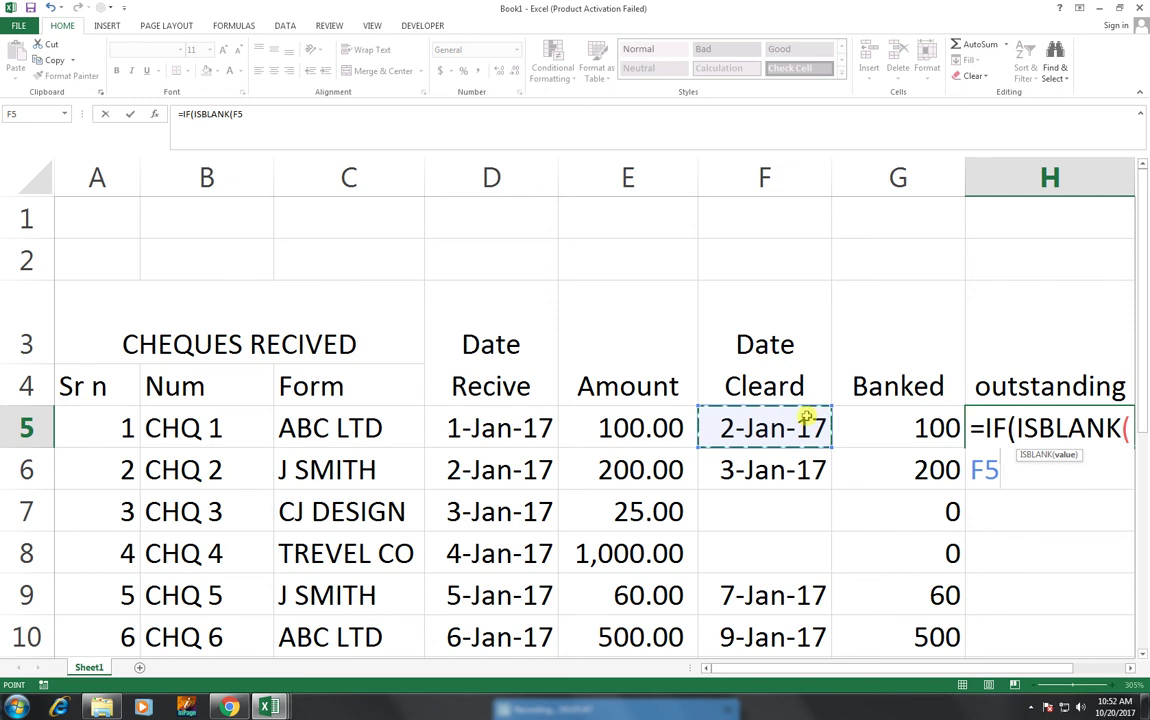
type(")")
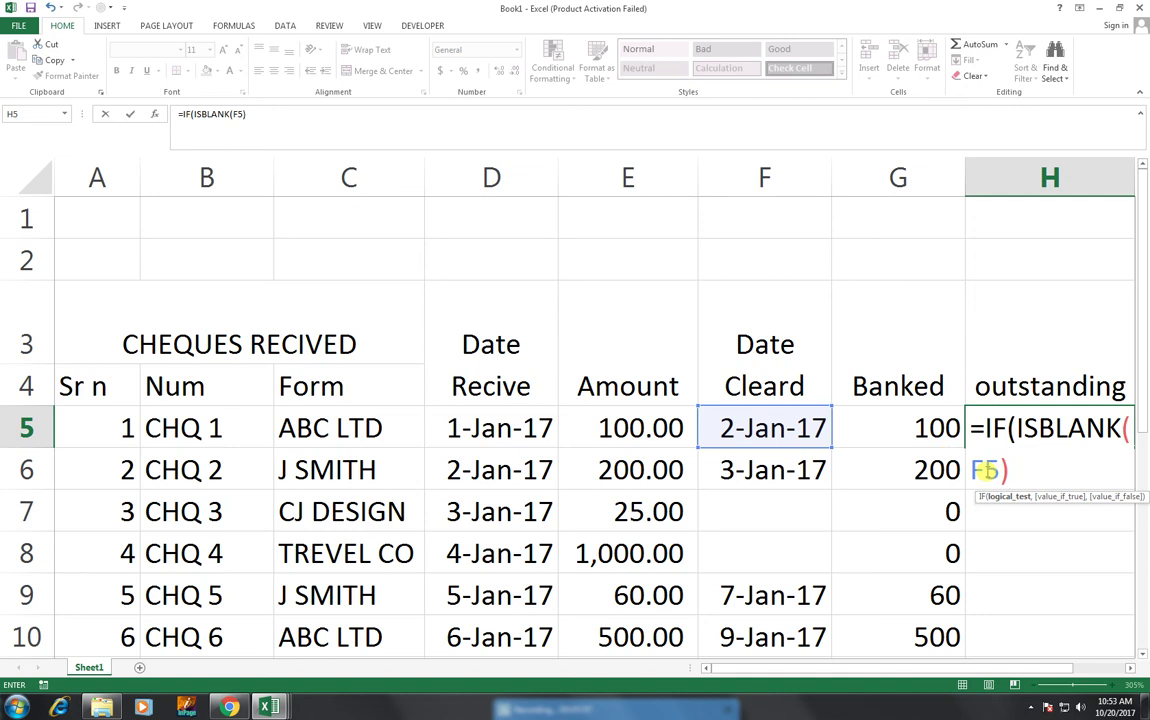
type(",")
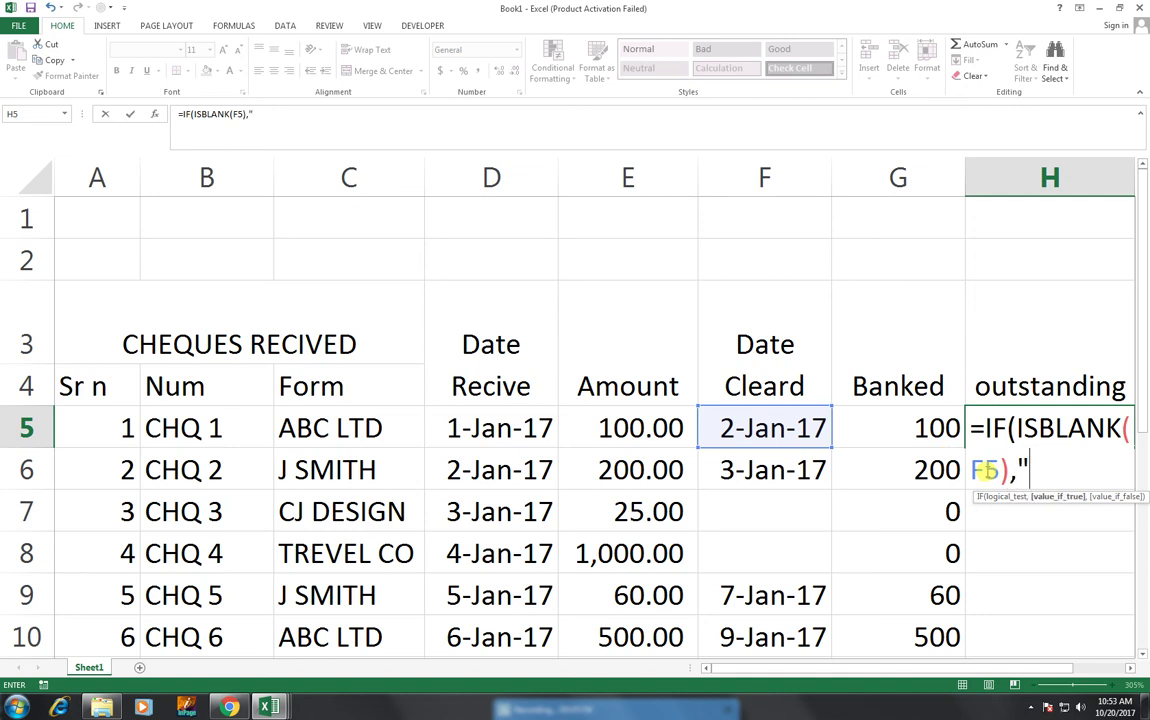
key("Return")
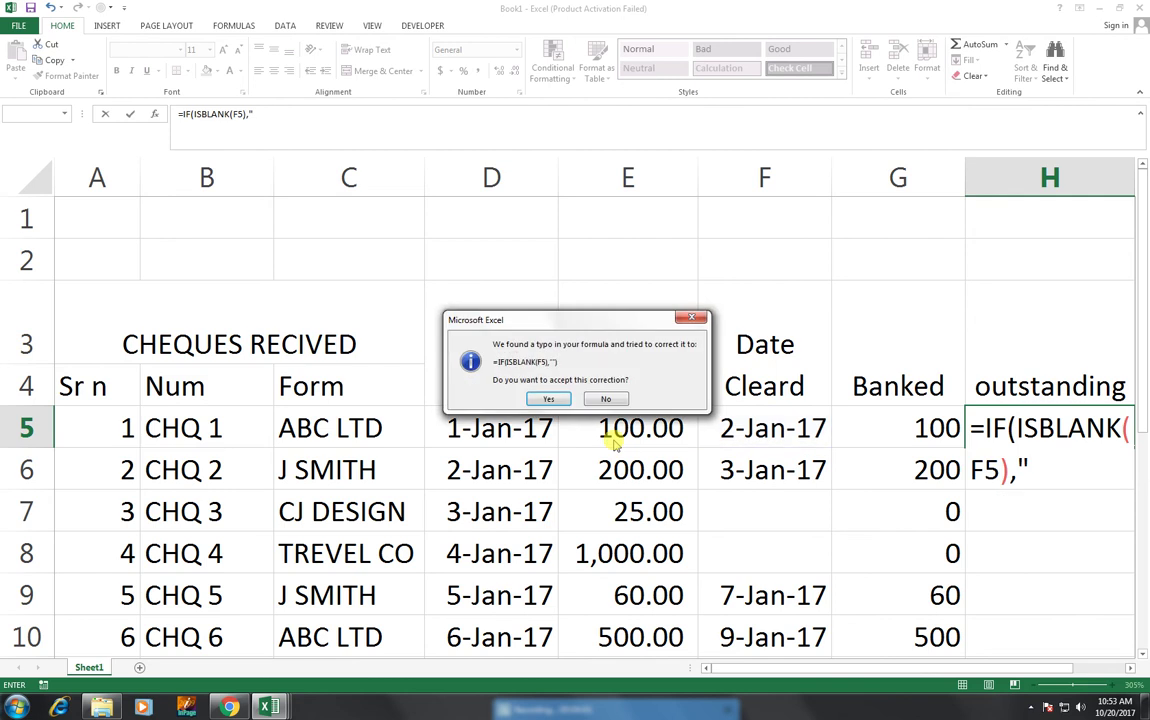
left_click(605, 398)
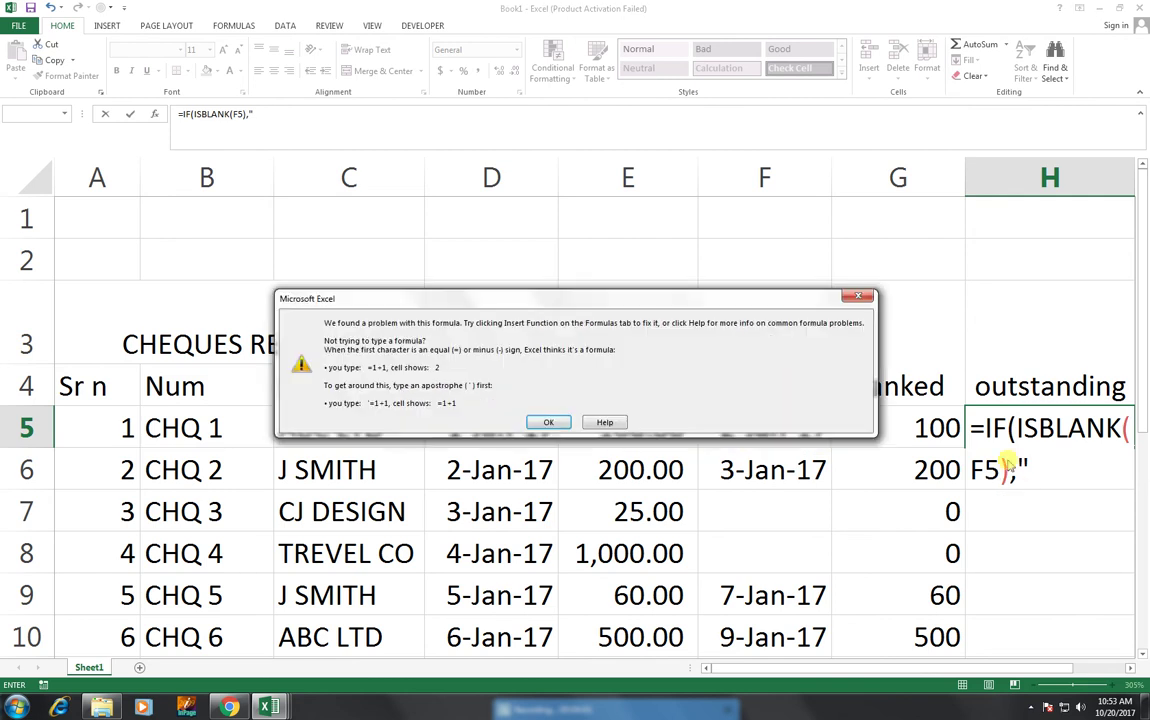
left_click(545, 421)
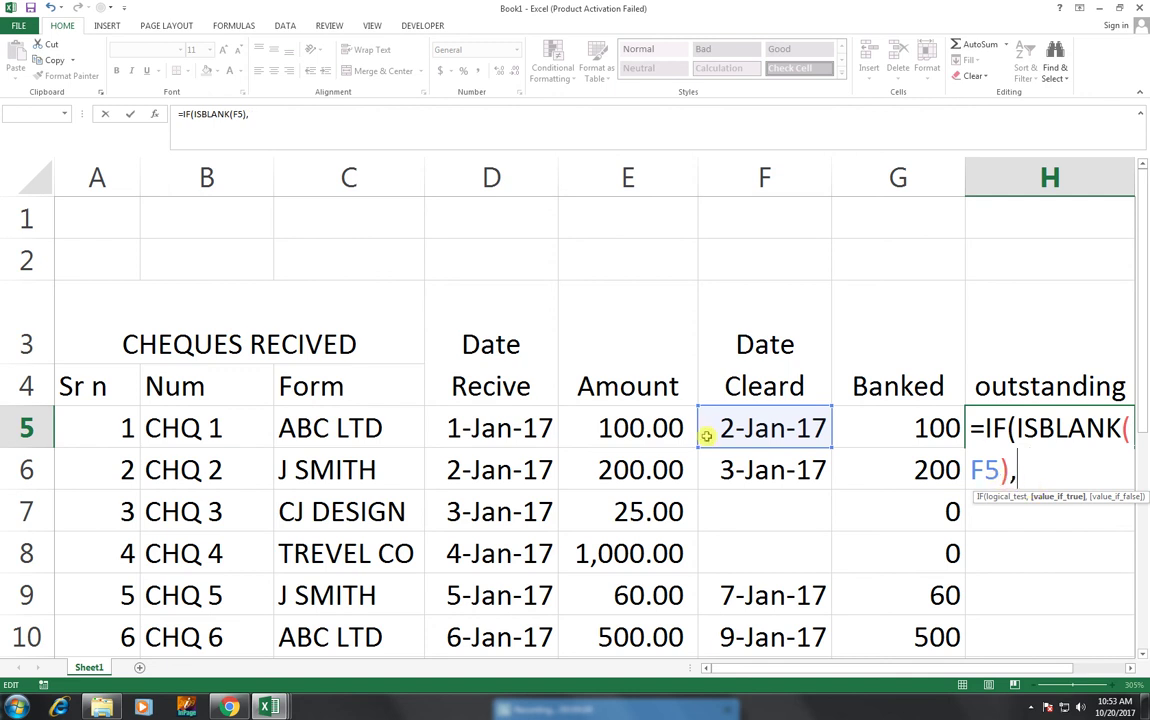
- Complete the H5 formula as =IF(ISBLANK(F5),E5,0) and fill it down to H10
left_click(667, 427)
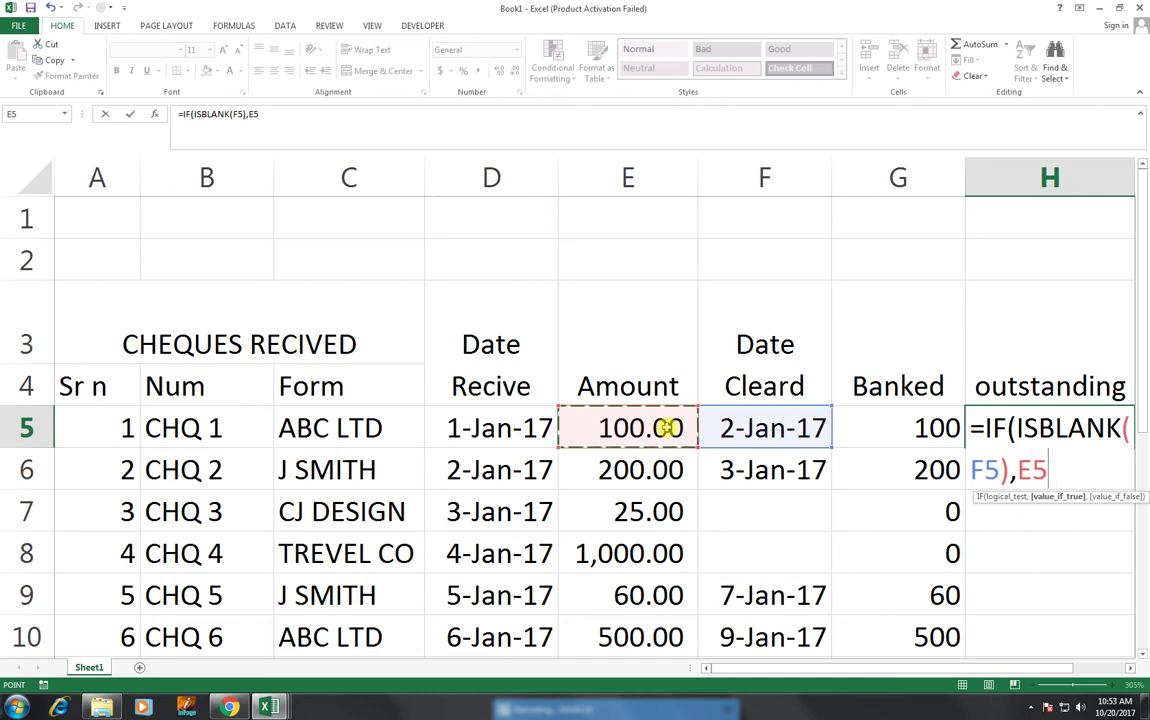
type(",")
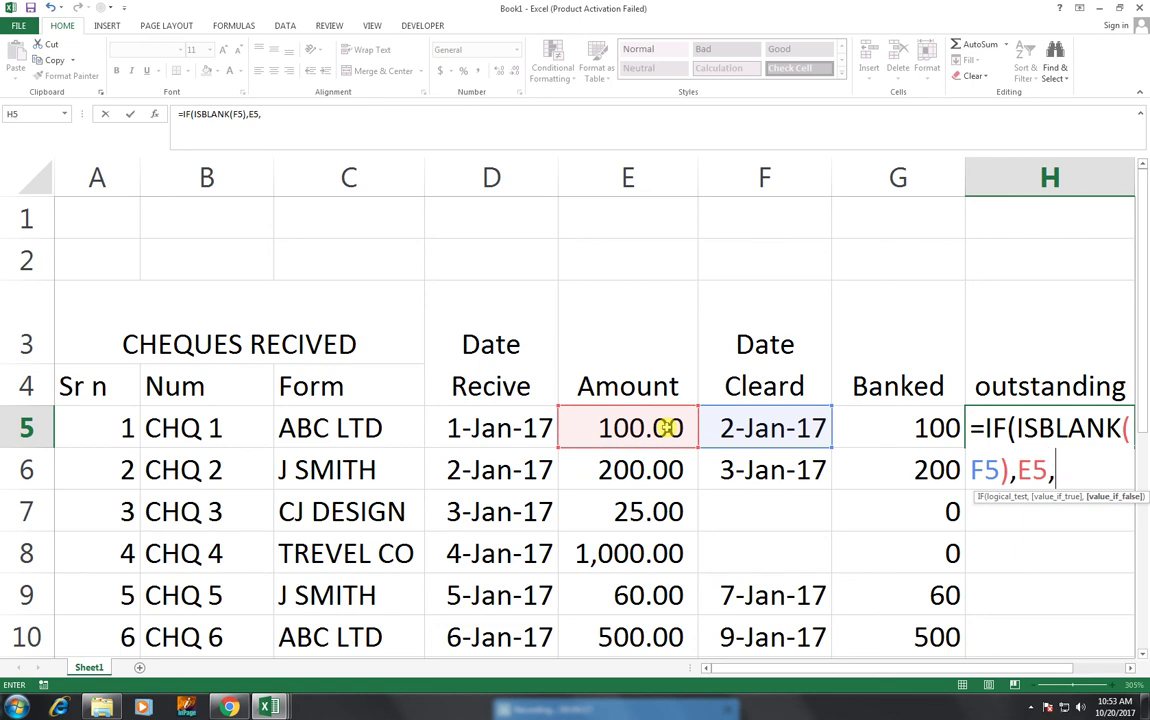
type("0")
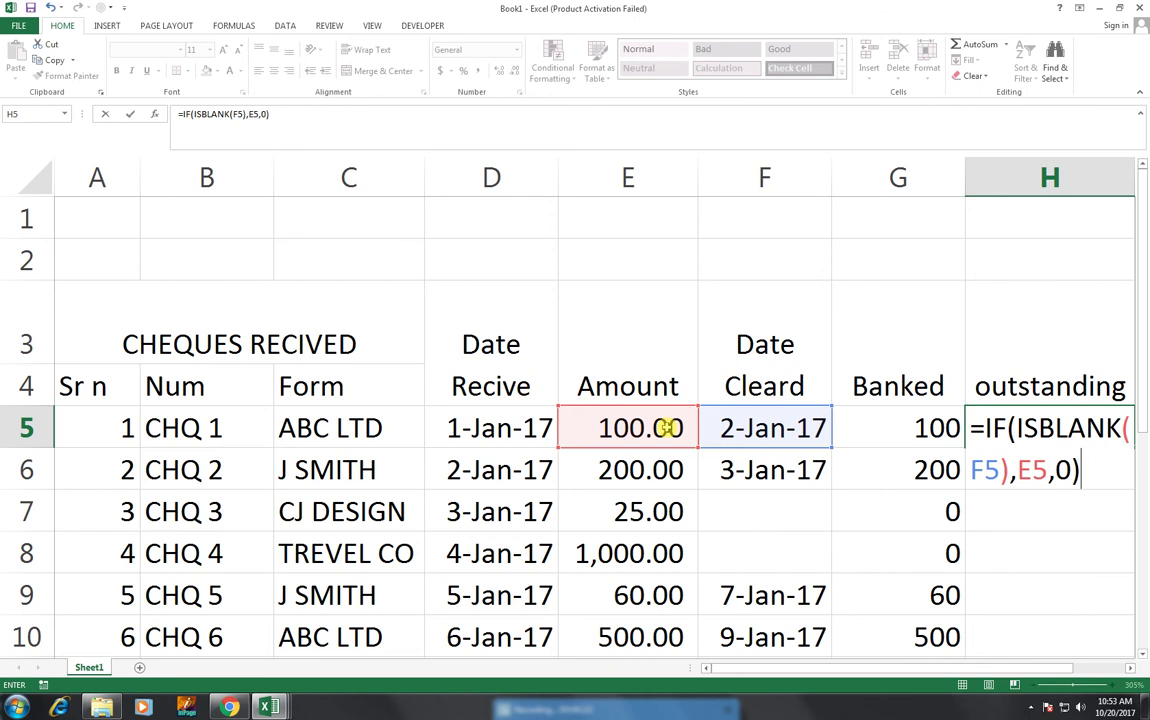
key("Return")
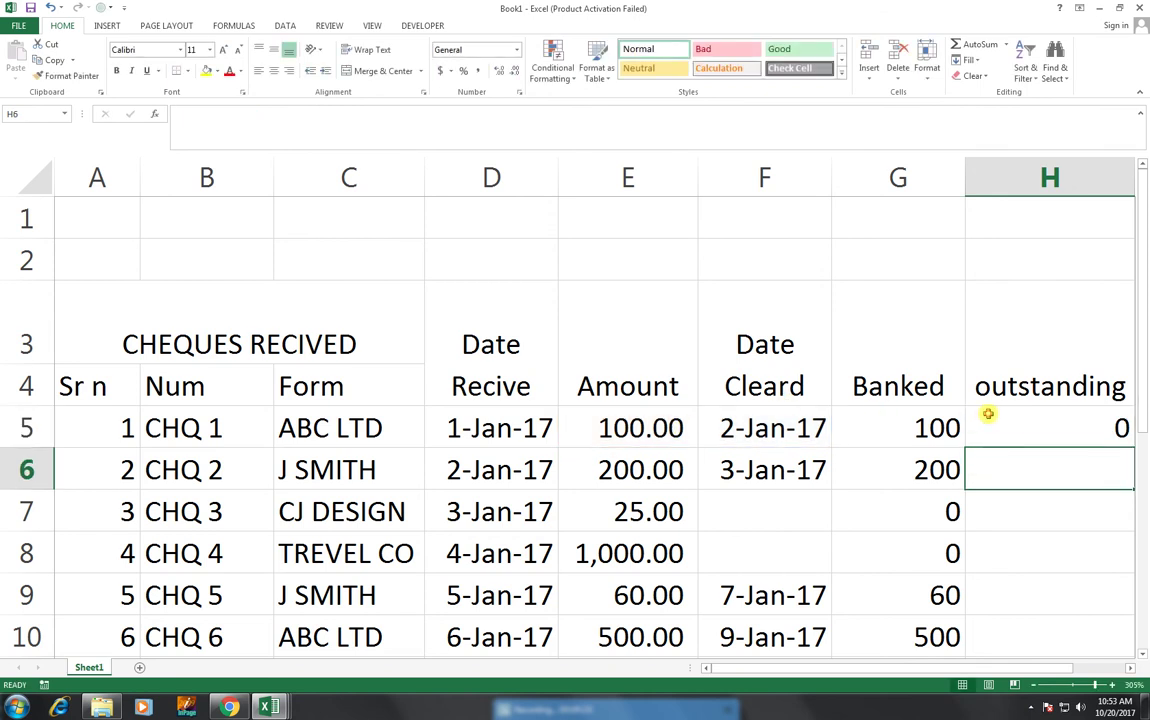
left_click(988, 413)
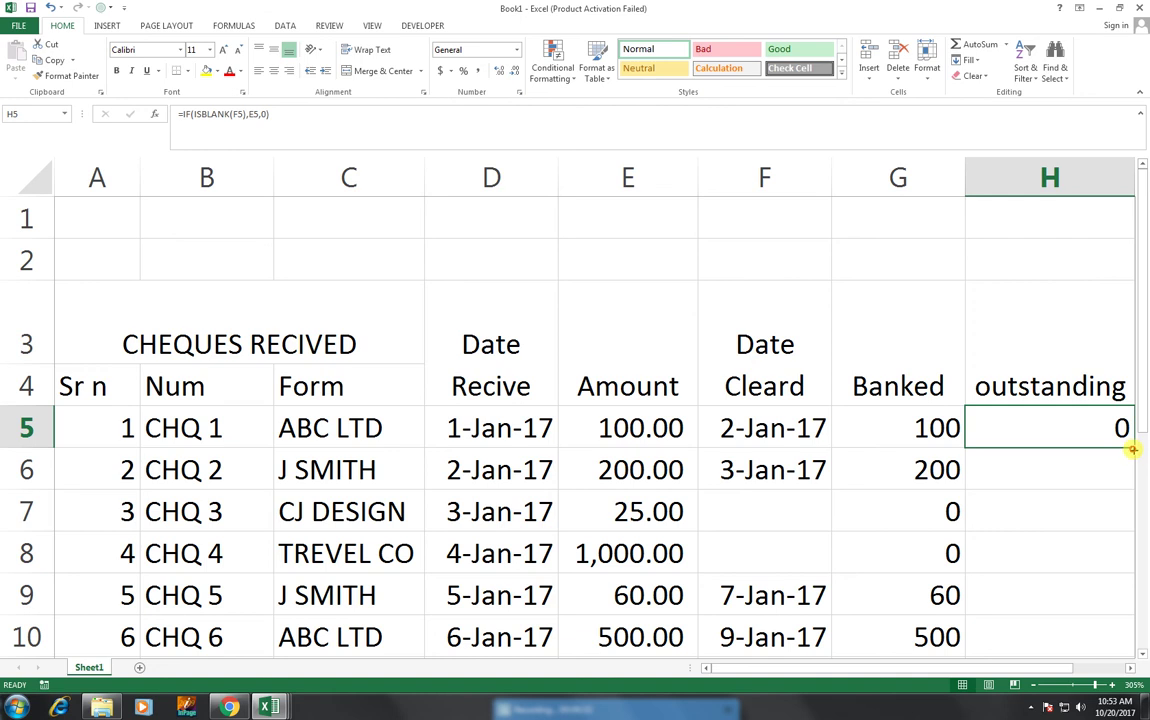
left_click_drag(1133, 450, 1093, 640)
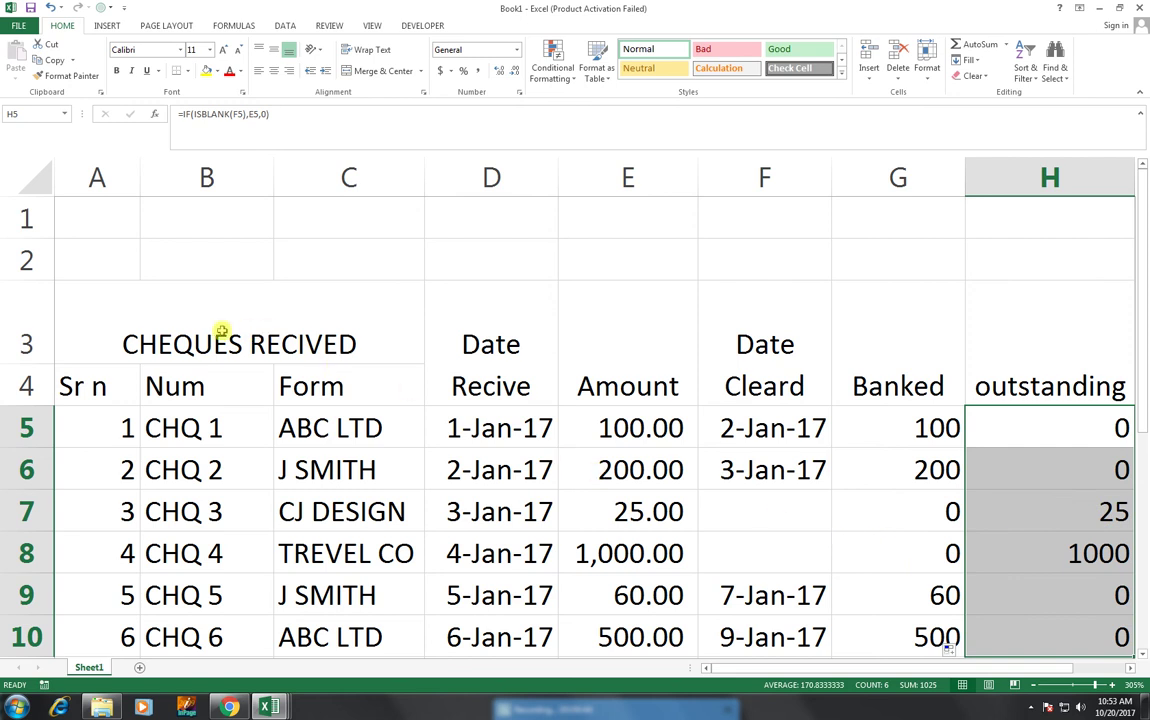
- Middle-align the table A3:H10 vertically and give it All Borders with a Thick Box Border around it
left_click_drag(226, 336, 996, 619)
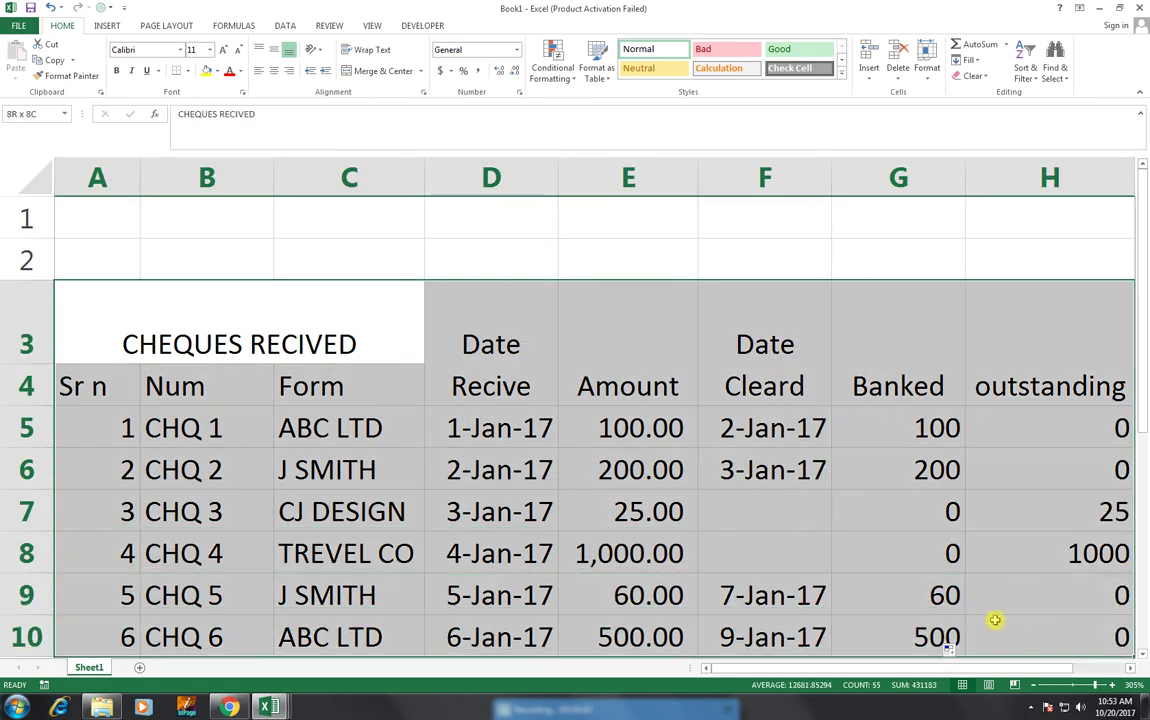
left_click(258, 71)
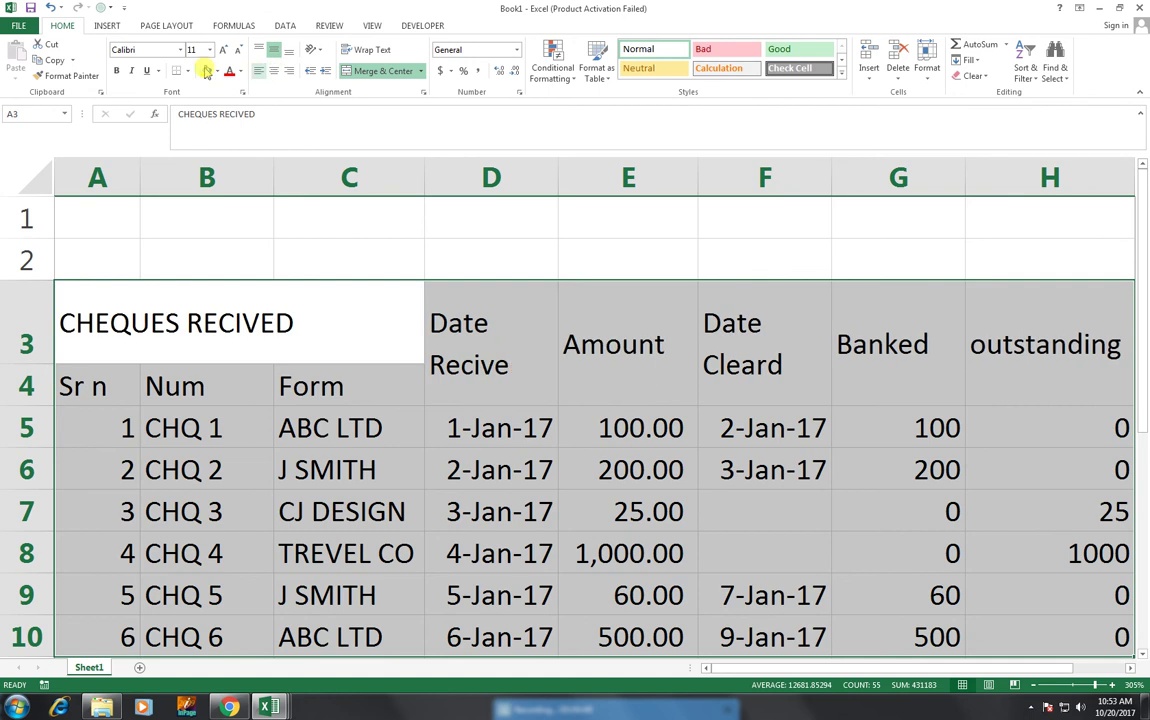
left_click(190, 73)
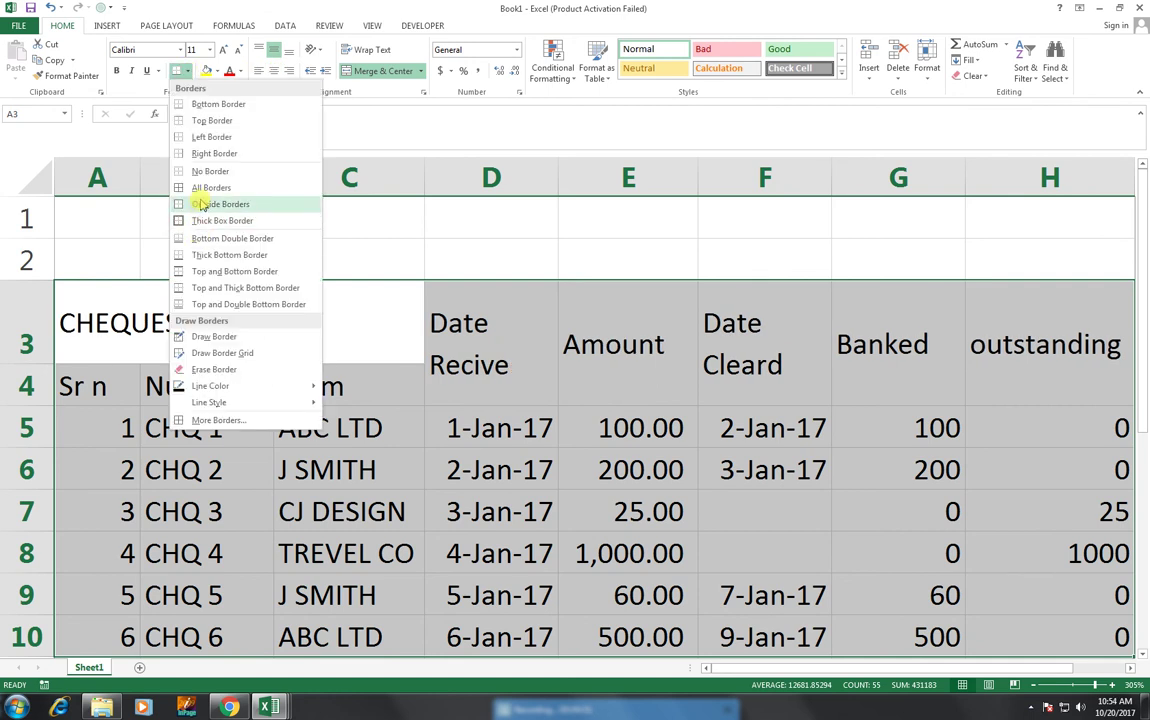
left_click(200, 188)
left_click(187, 72)
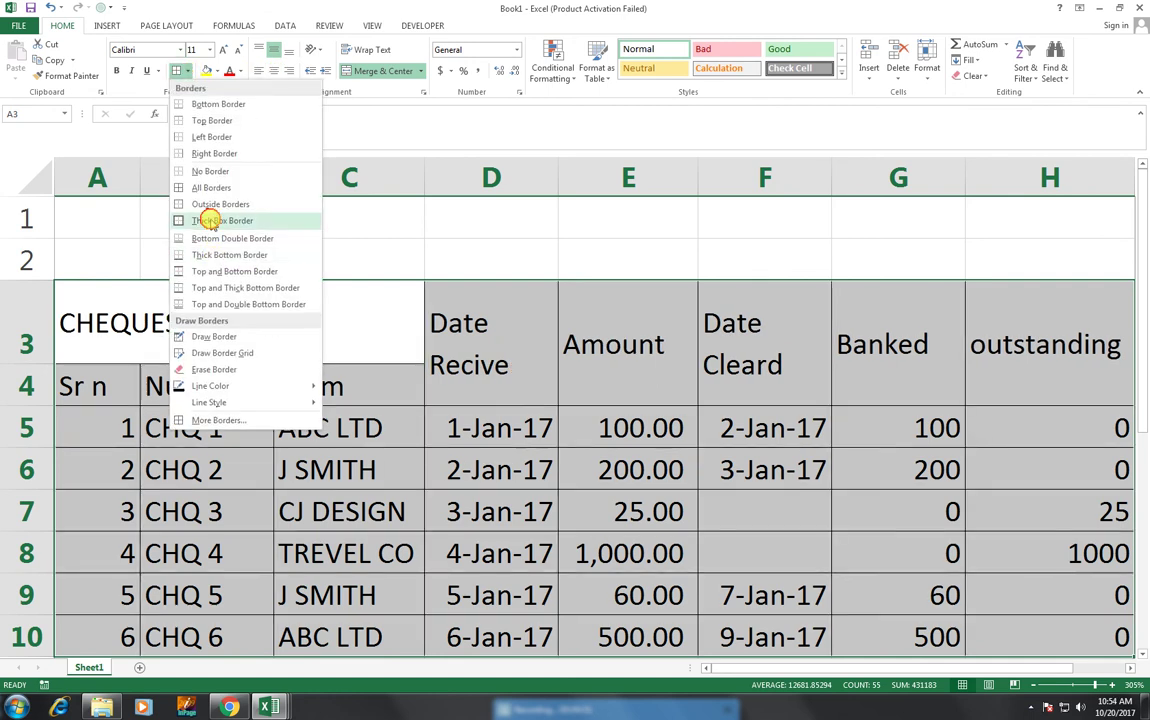
left_click(224, 213)
left_click(430, 326)
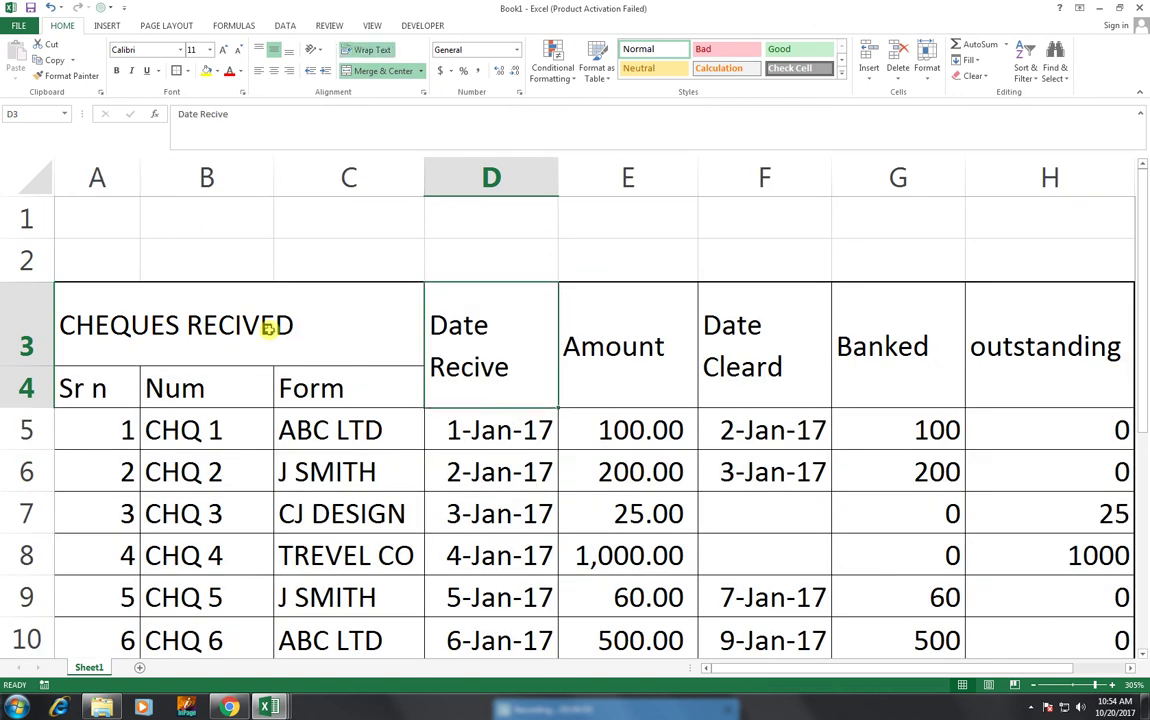
- Make the header rows A3:H4 bold and horizontally centred, with the font size reduced to 10
left_click(267, 324)
left_click(1004, 366, "shift")
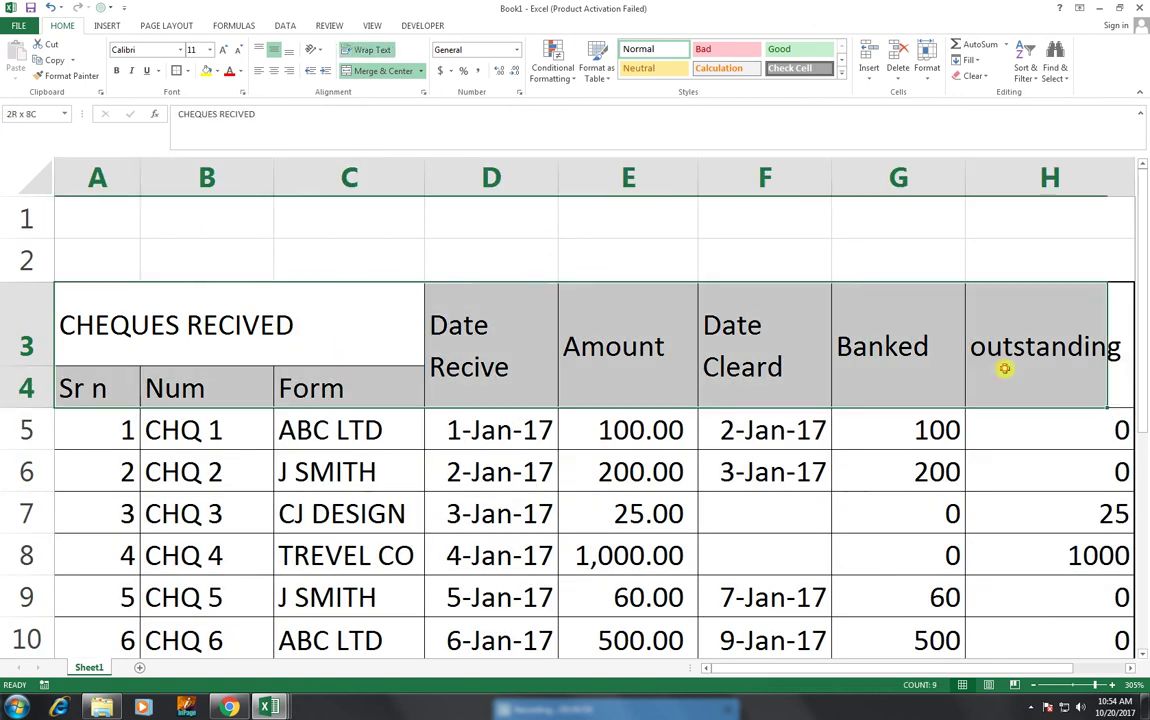
left_click(119, 71)
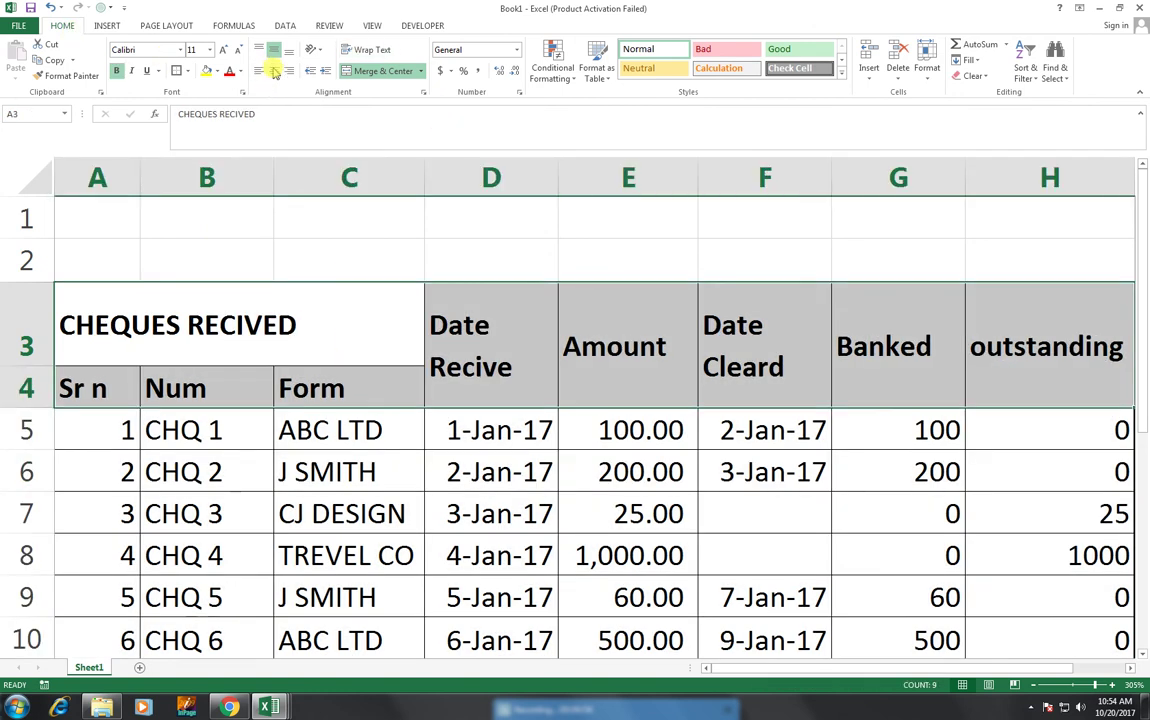
left_click(274, 71)
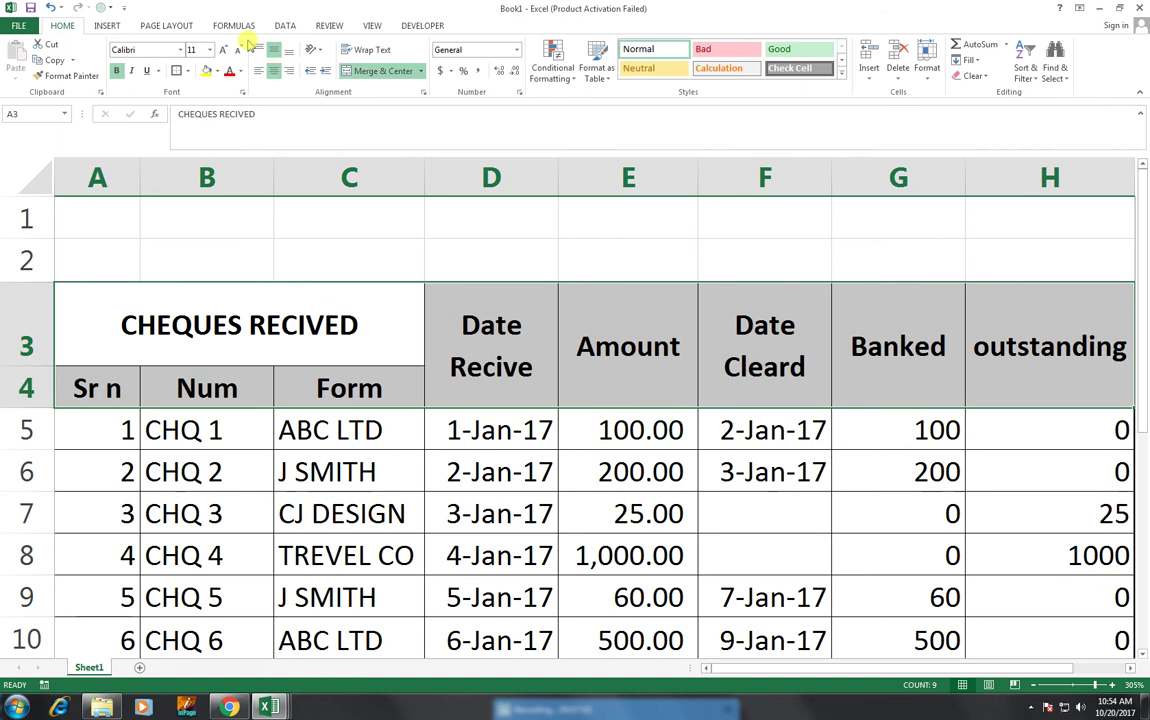
left_click(238, 49)
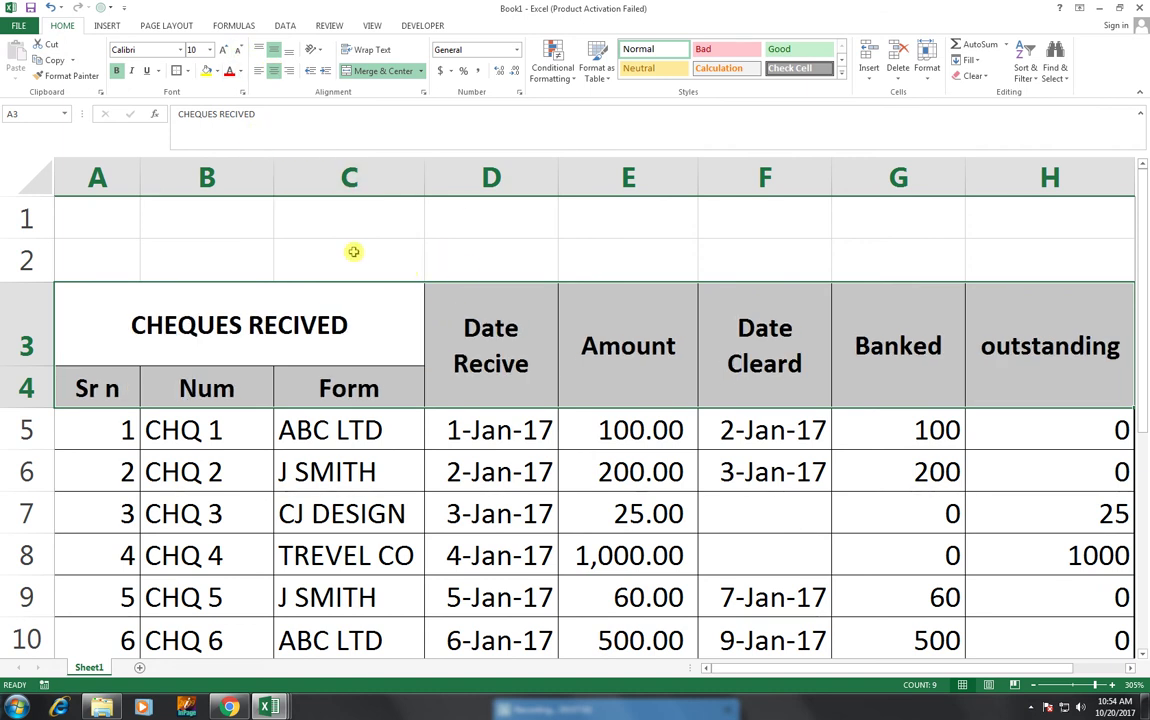
left_click(277, 260)
left_click(205, 322)
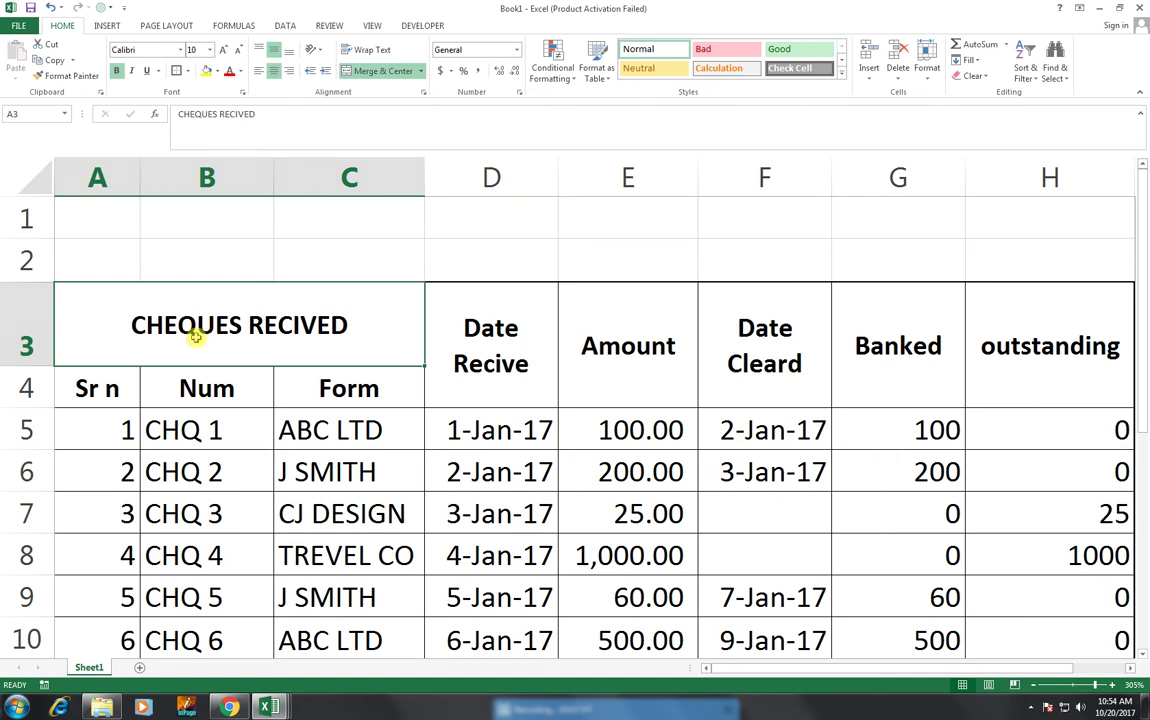
left_click(123, 216)
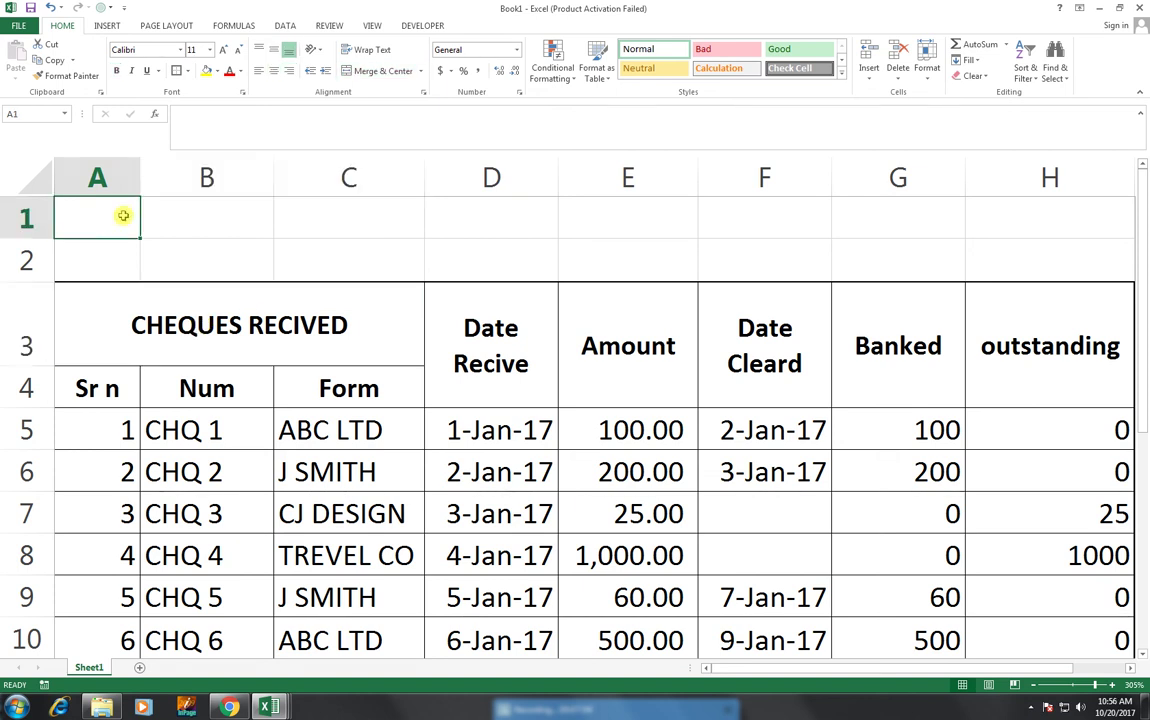
- Merge and centre A1:H2 above the table and enter the title CHEQUES RECIVED AND CLEAR DATE CHECK BANK SHEET
left_click_drag(123, 216, 1009, 259)
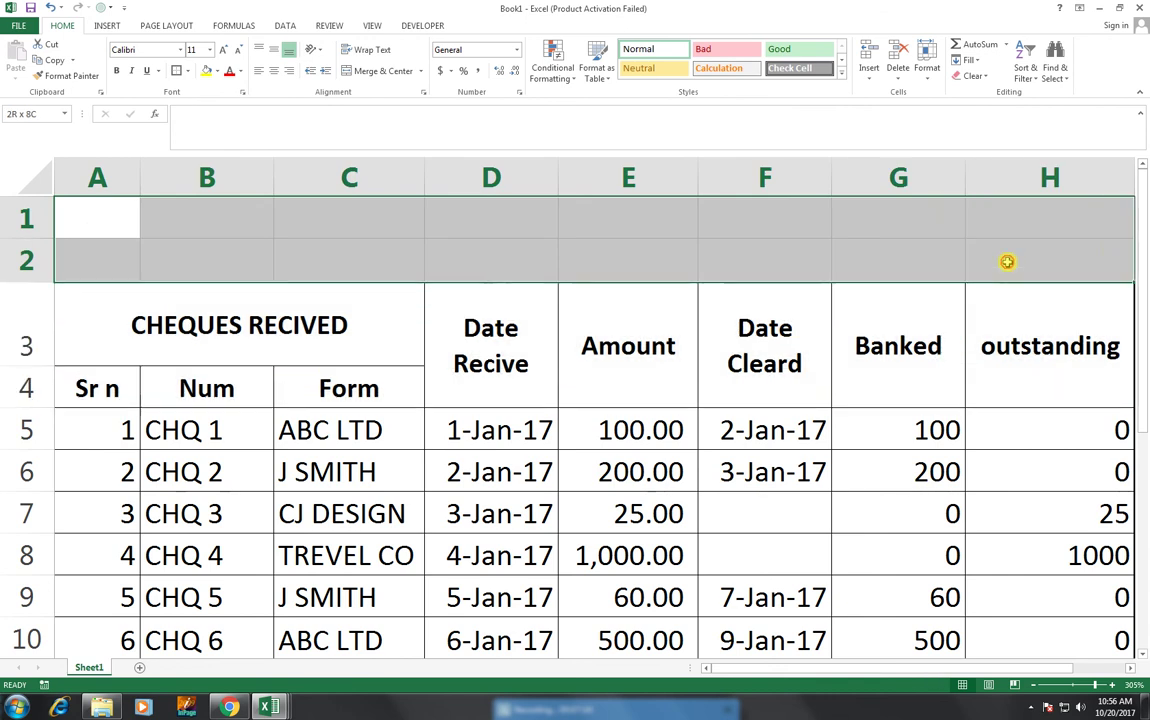
left_click(386, 72)
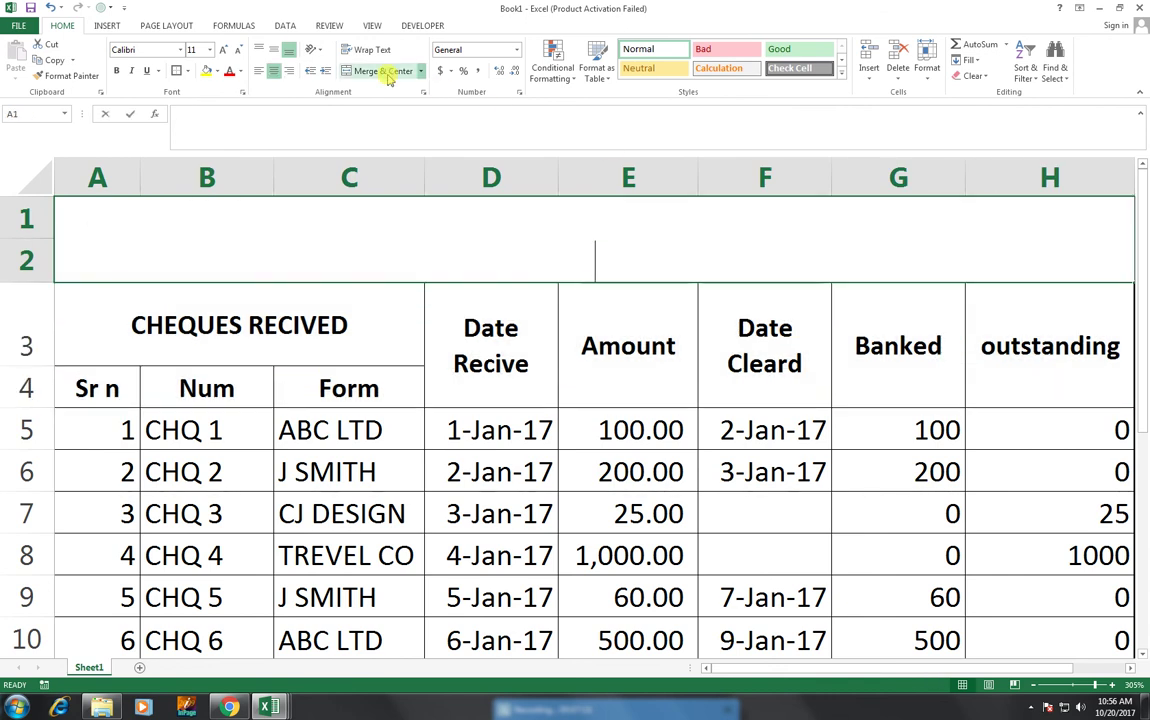
type("CH")
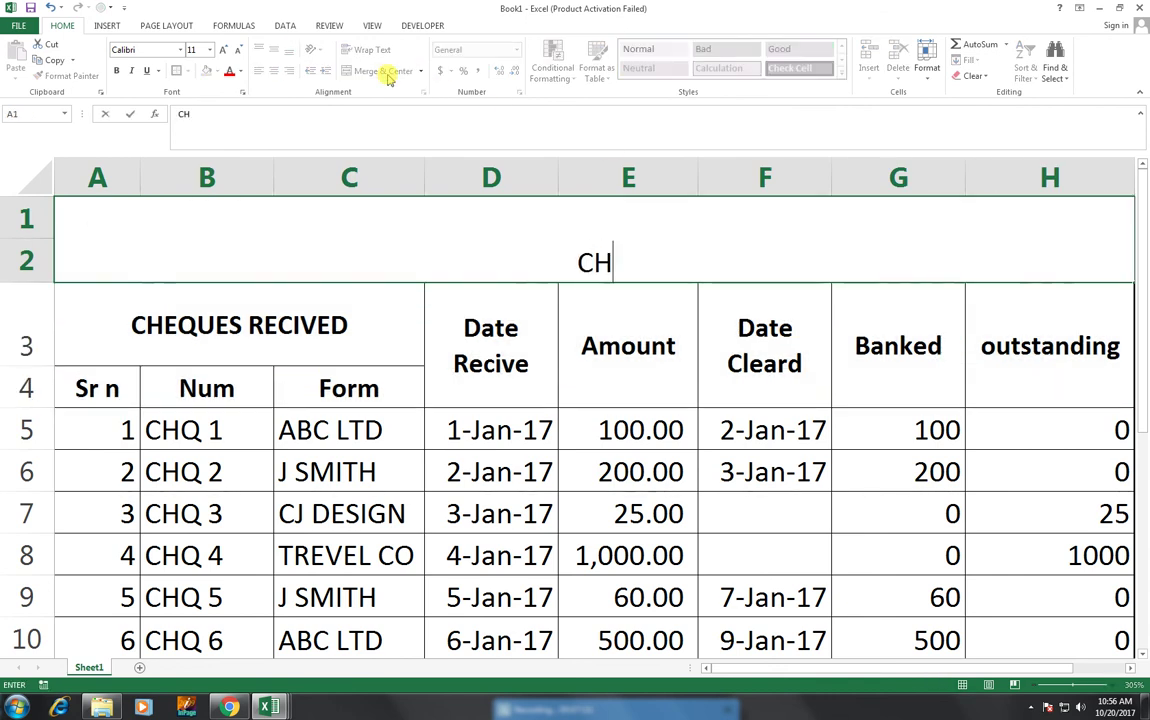
type("EQU")
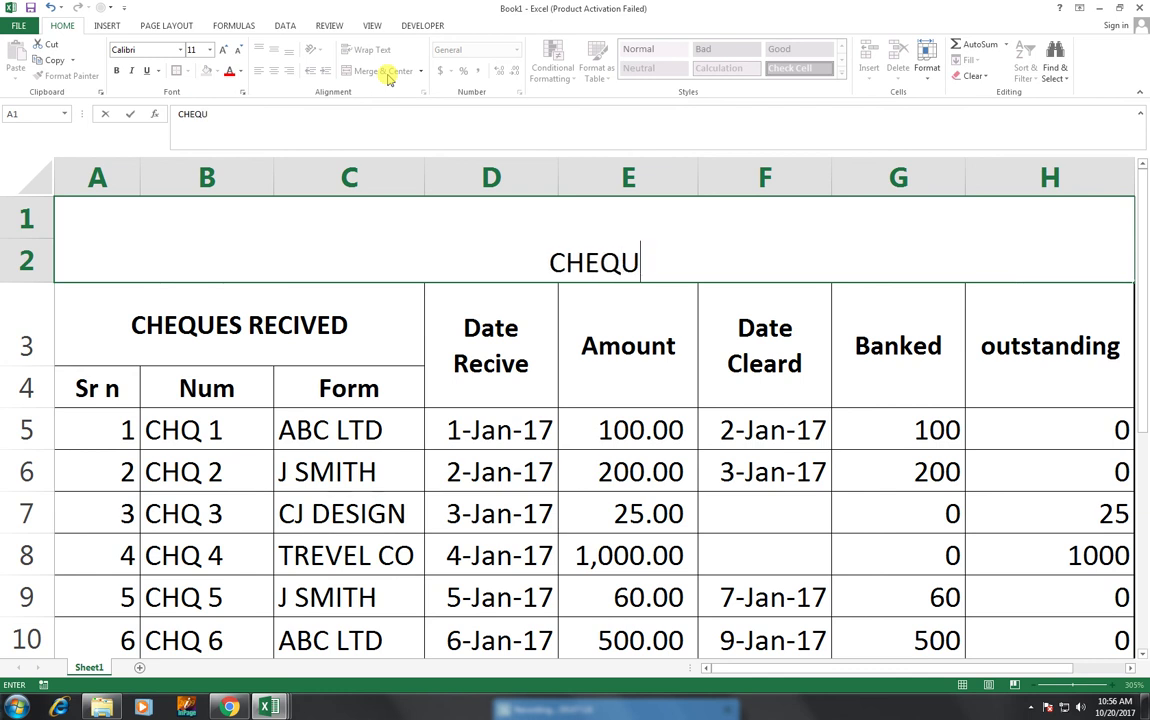
type("ES")
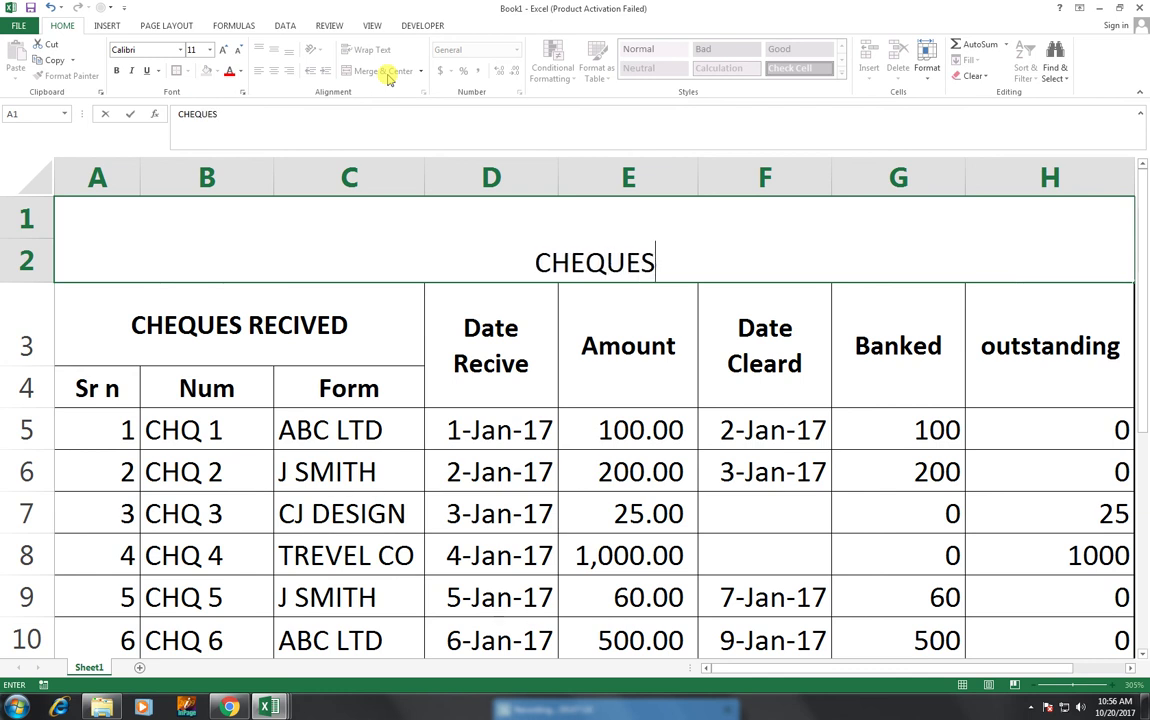
type(" RECIVED ")
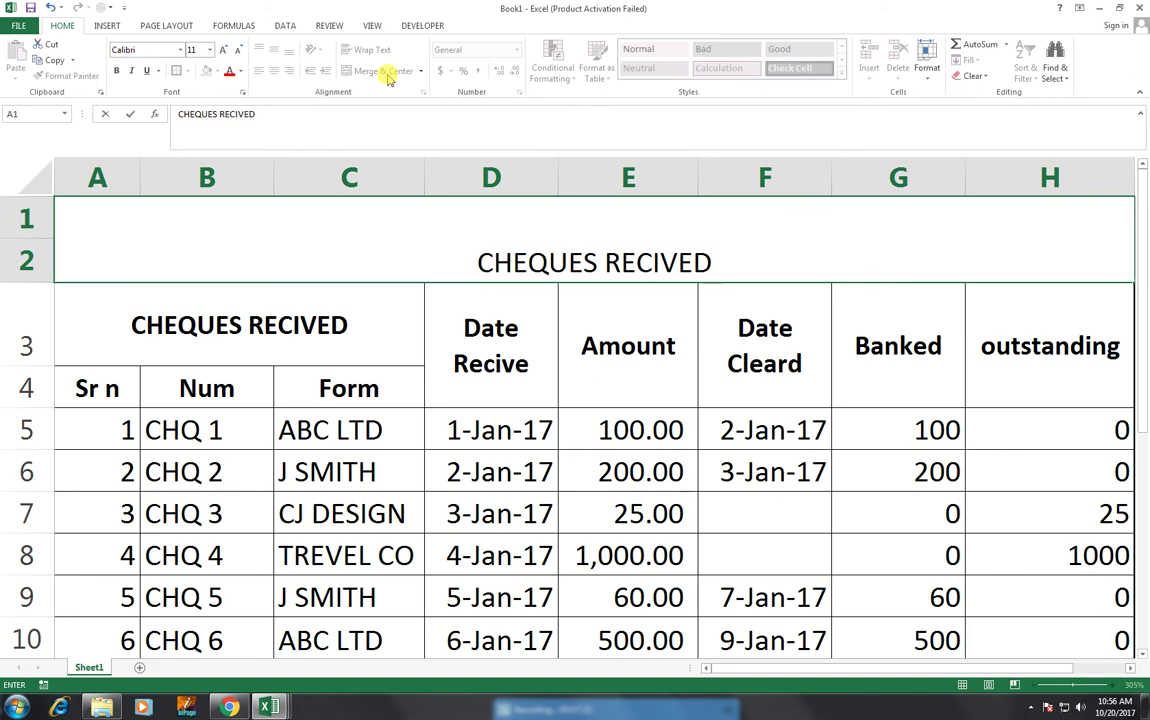
type("AND CLEA")
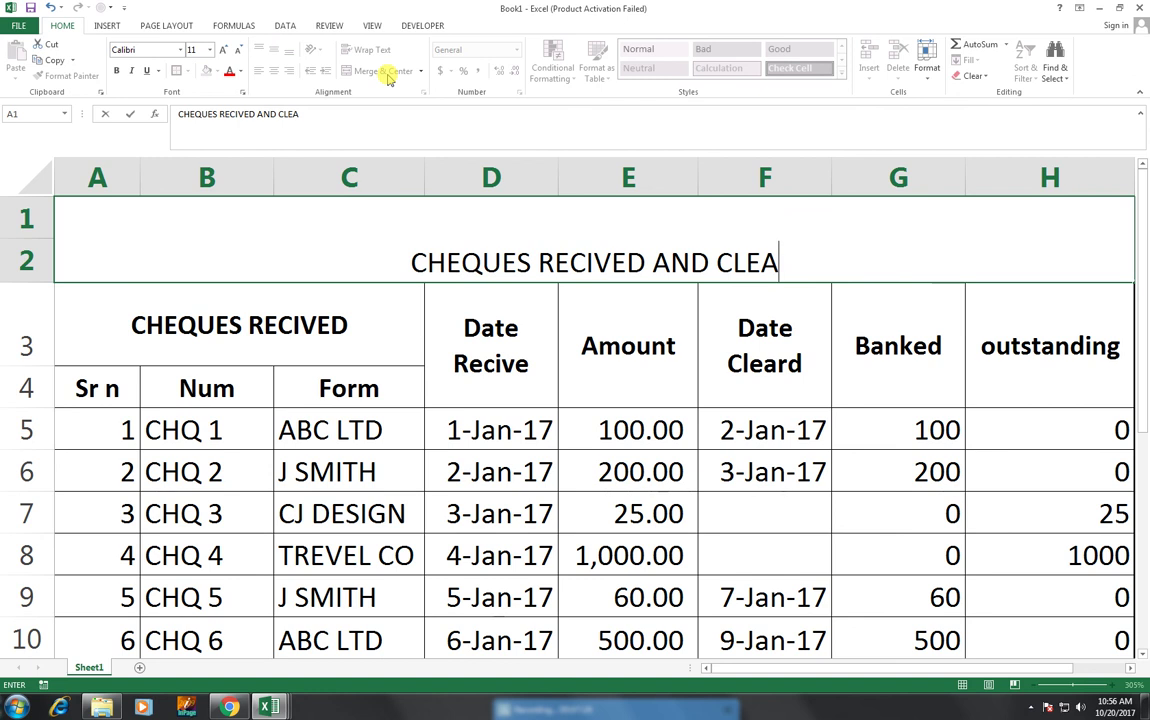
type("R DATE ")
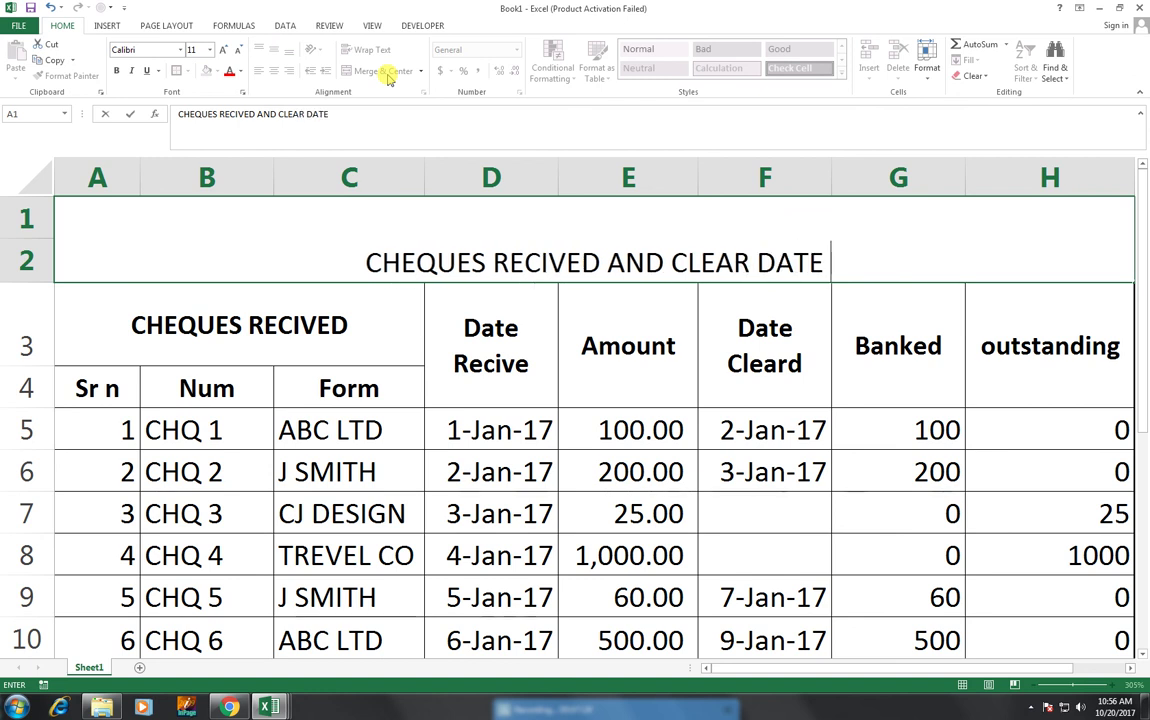
type("CHECK ")
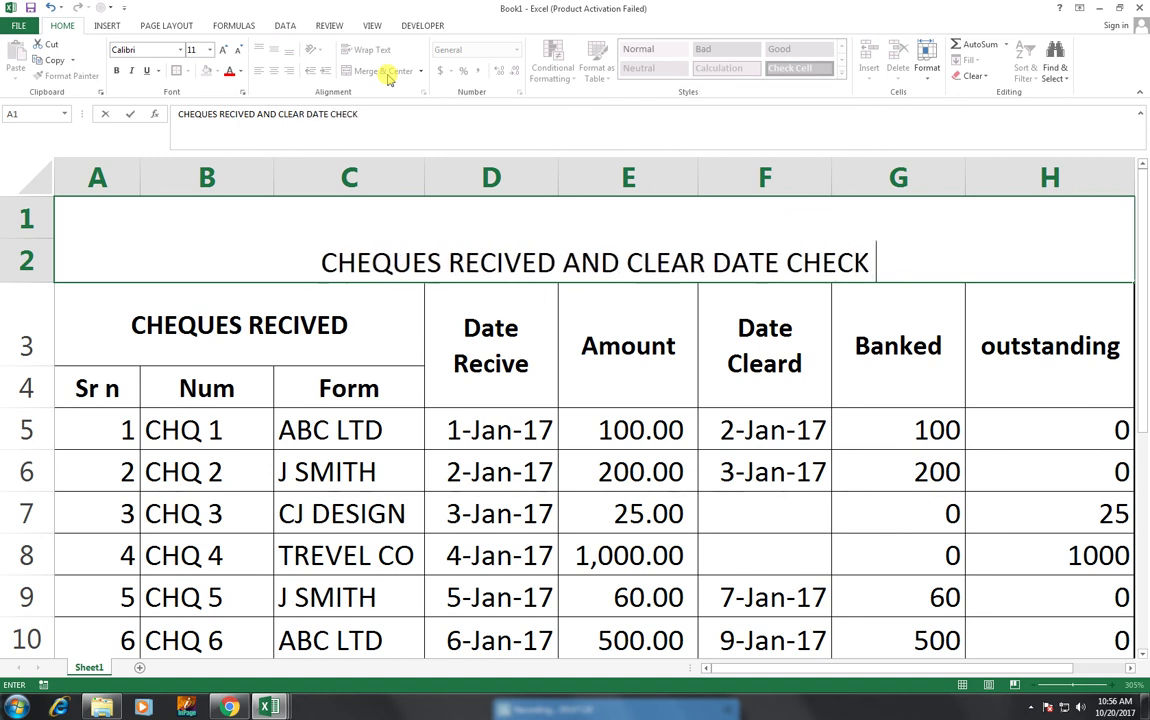
type("BANK SHEET")
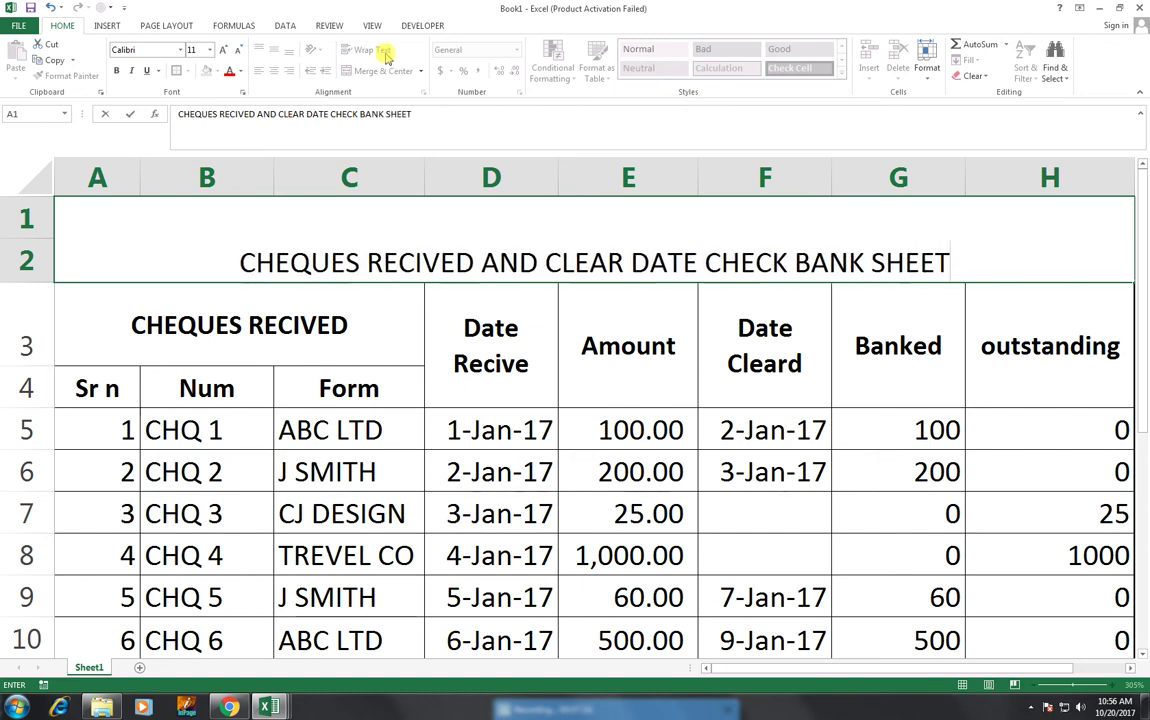
left_click(462, 430)
- Middle-align the merged sheet title vertically and set its font to Angsana New at size 20
left_click(444, 261)
left_click(274, 49)
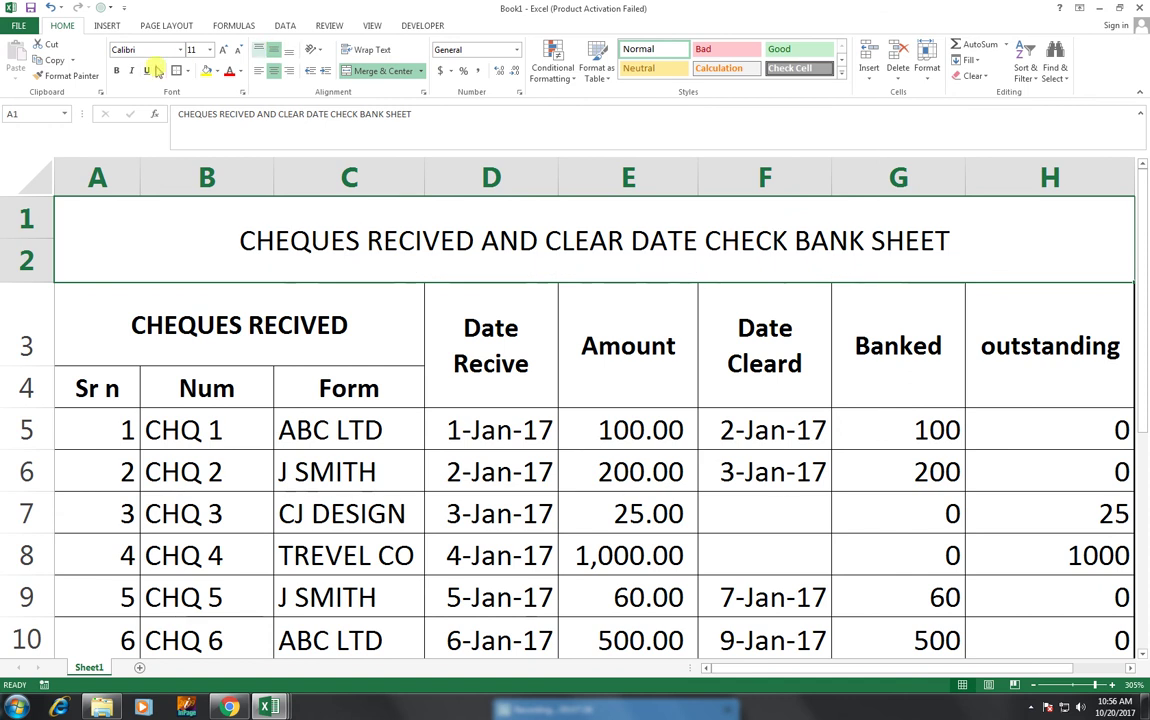
left_click(180, 49)
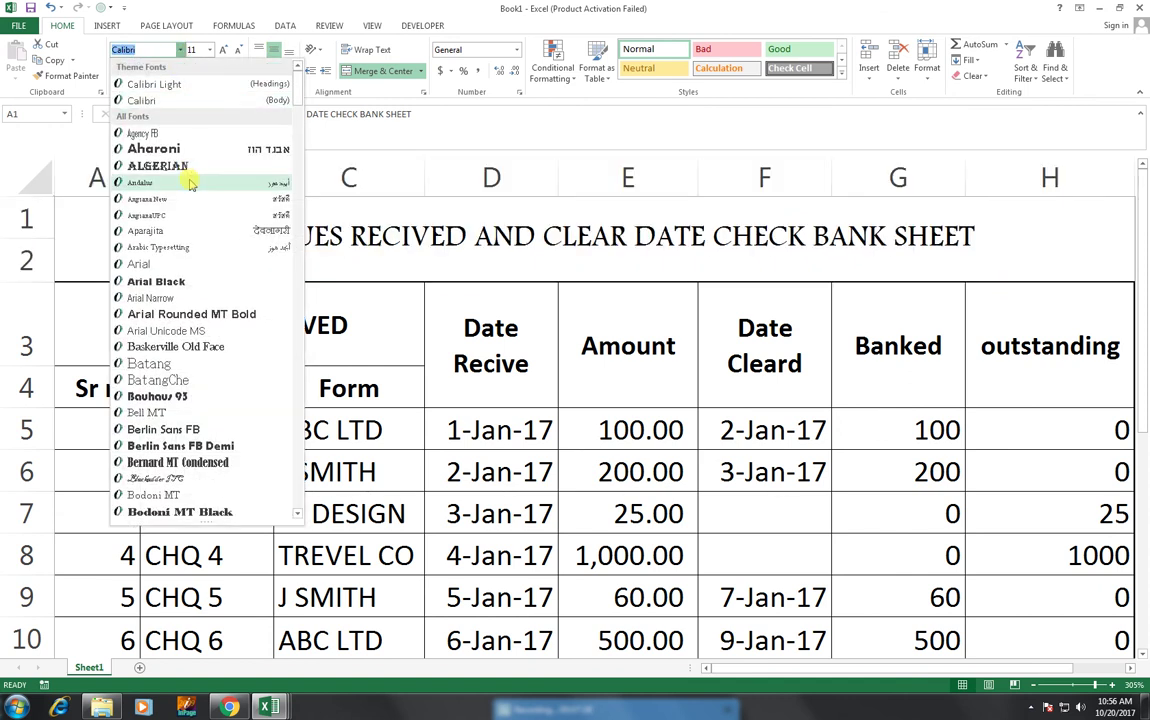
left_click(150, 195)
left_click(225, 52)
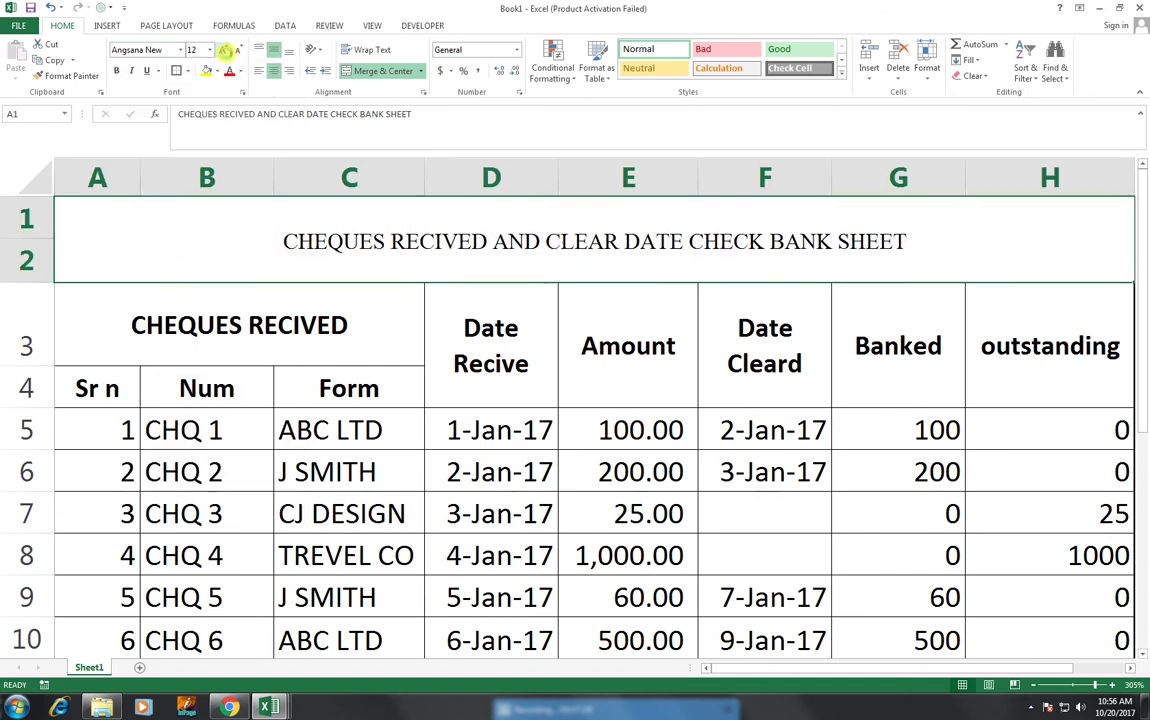
left_click(225, 52)
left_click(225, 51)
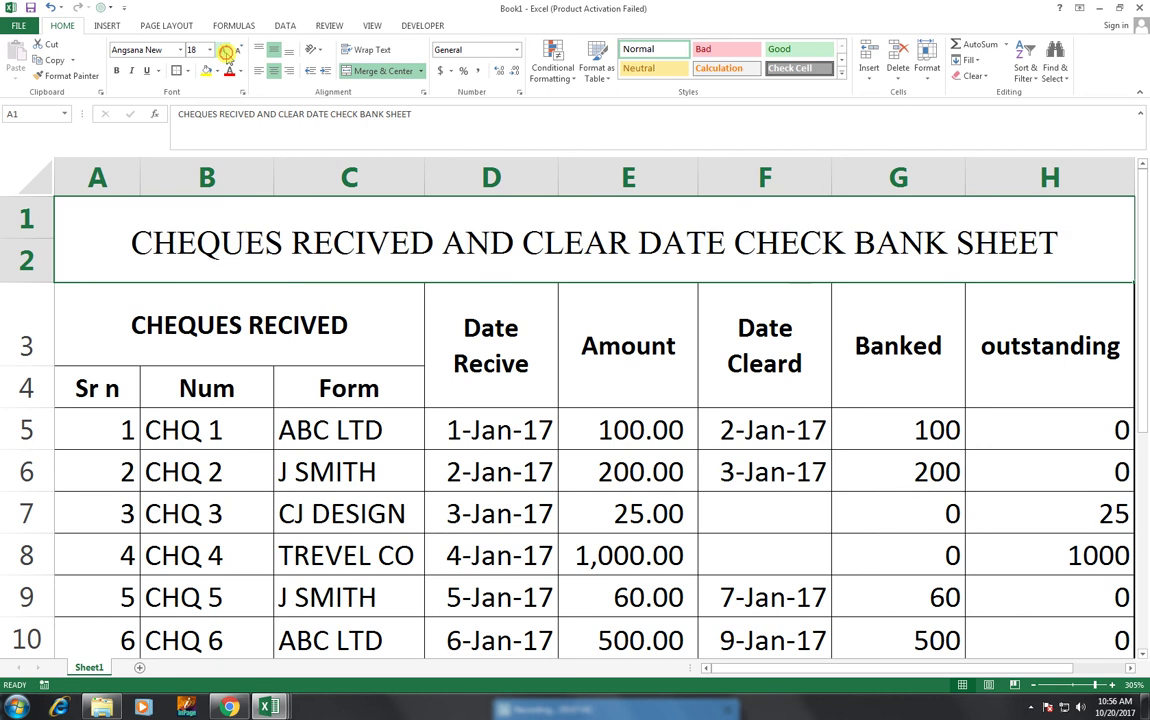
left_click(226, 52)
- Give the title cell a dark green theme fill and white text
left_click(217, 71)
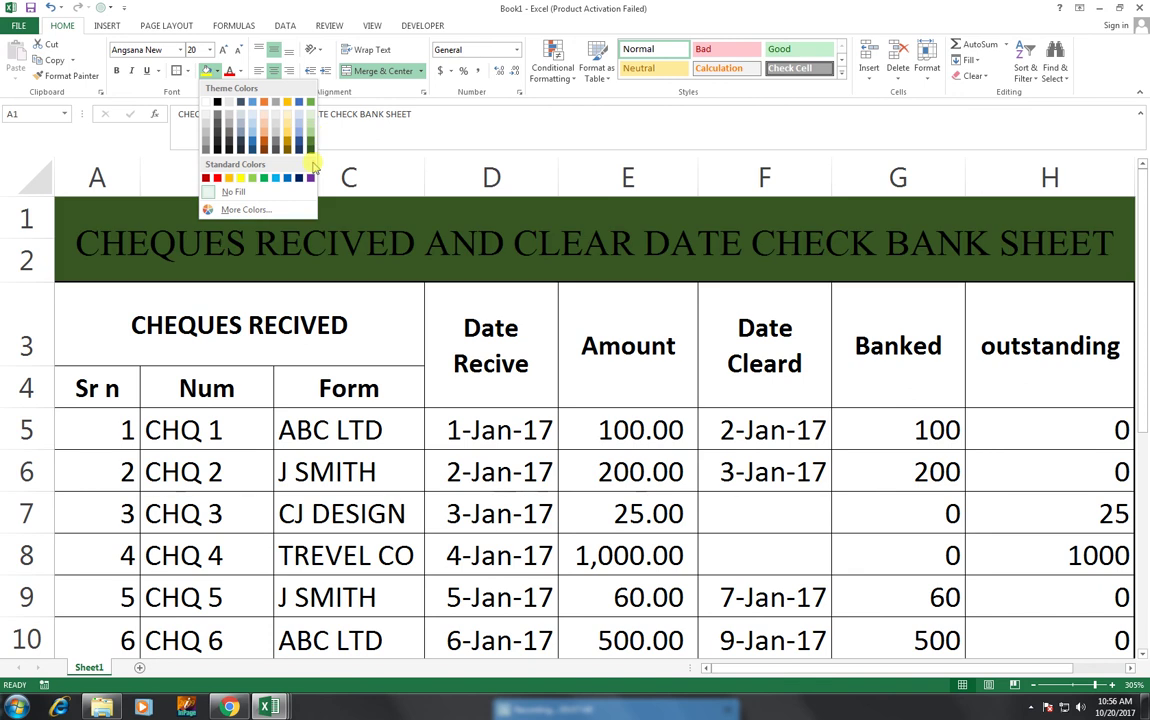
left_click(310, 140)
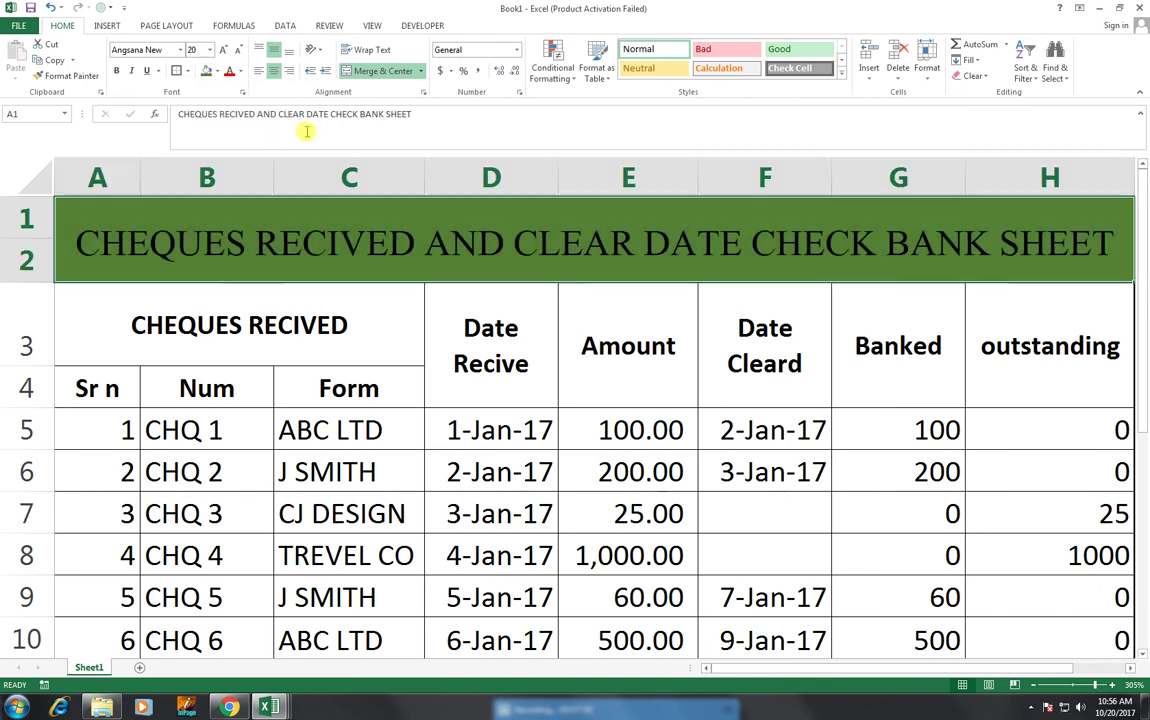
left_click(240, 72)
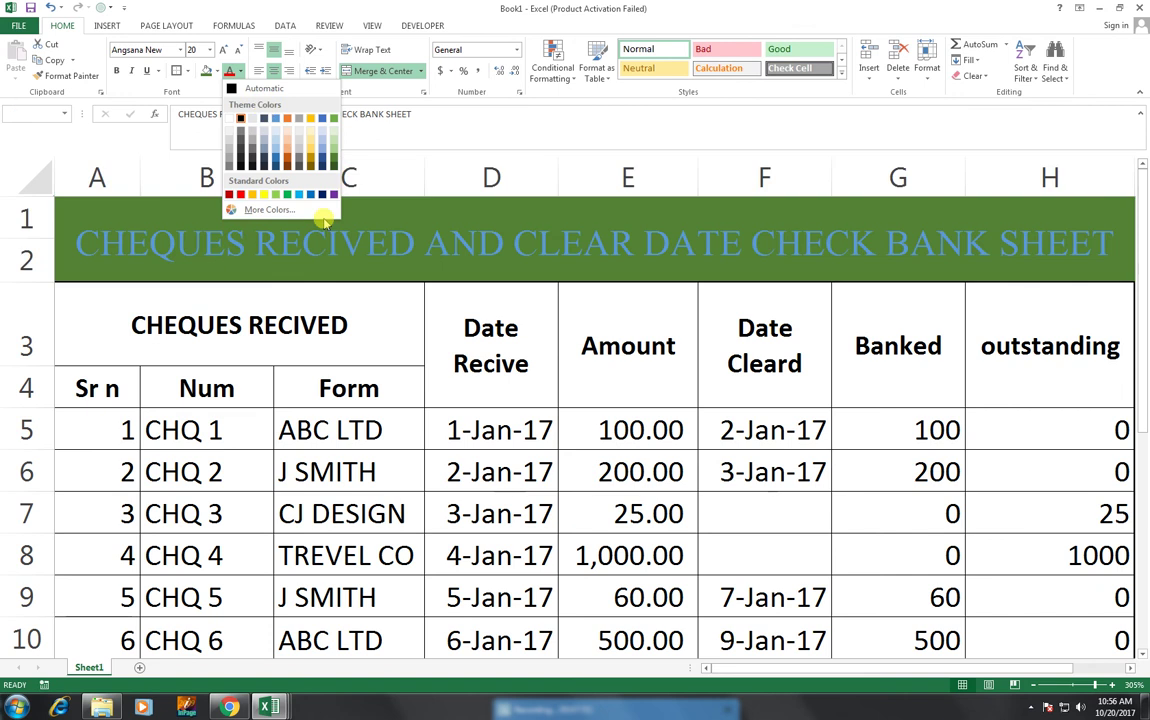
left_click(229, 119)
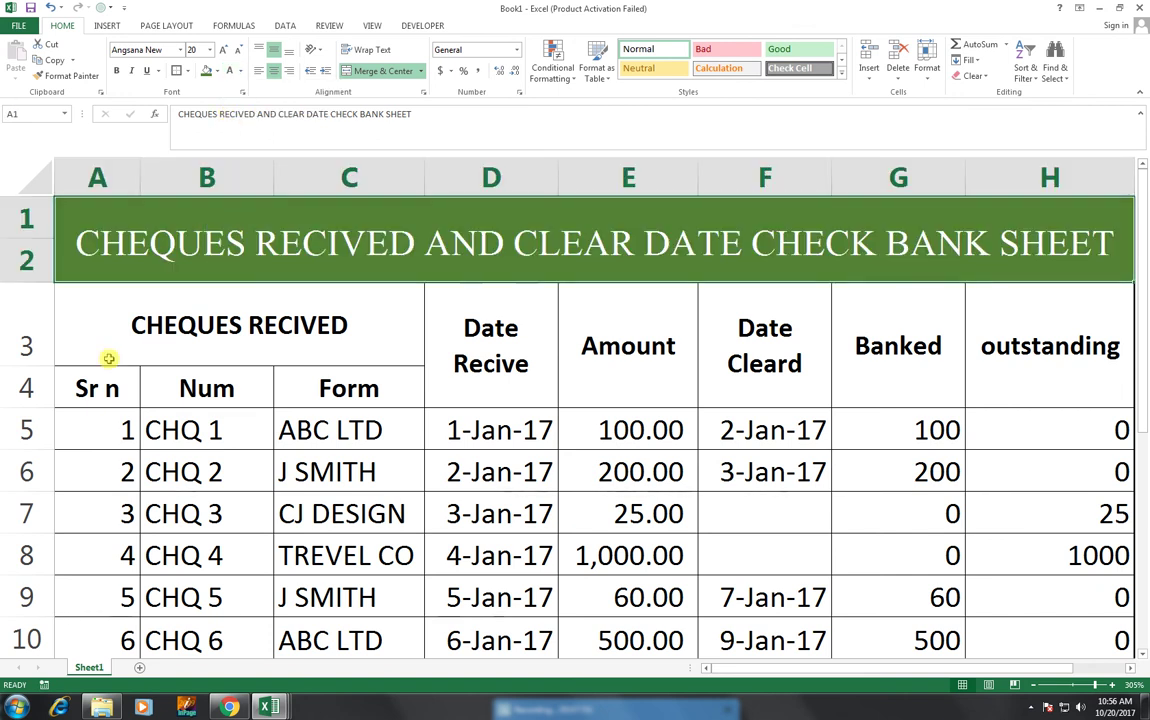
- Apply the Neutral cell style to the table's header rows A3:H4
left_click_drag(28, 366, 978, 334)
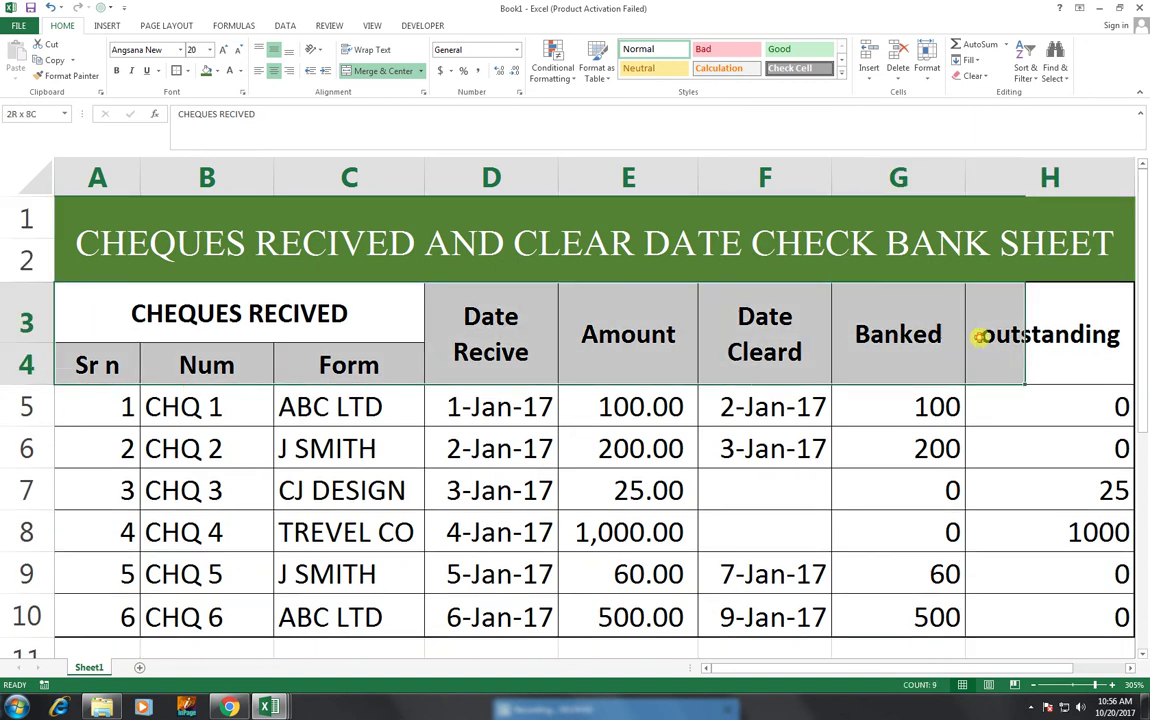
left_click(641, 69)
left_click(708, 526)
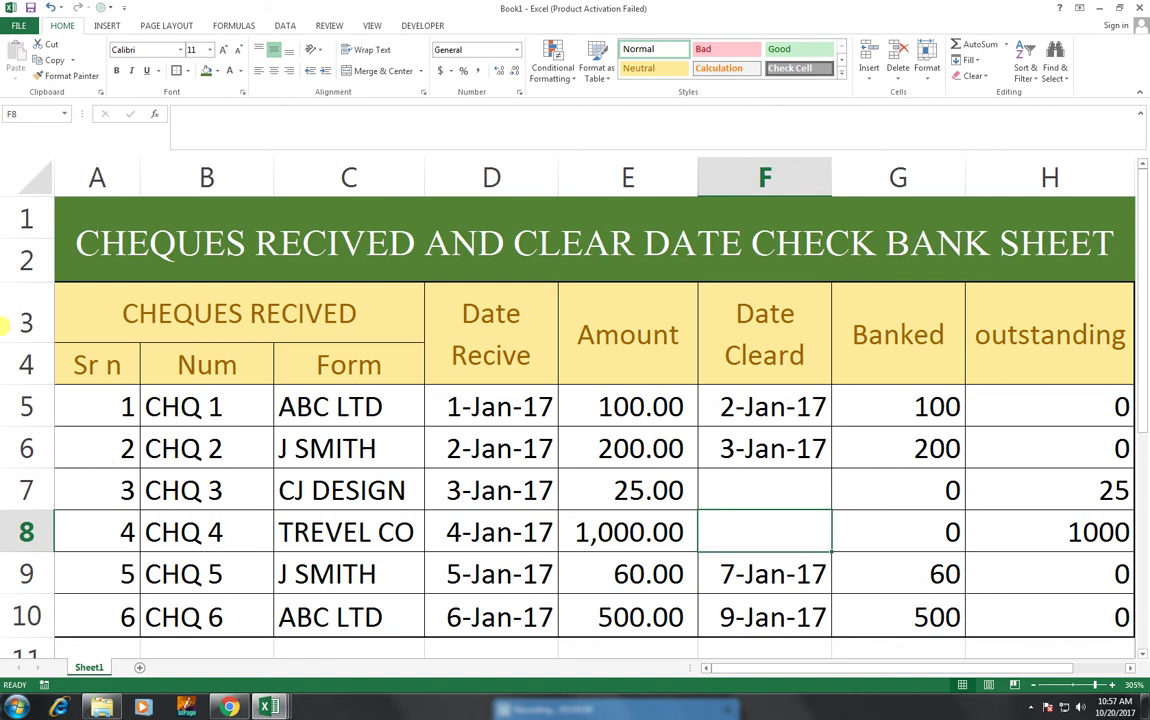
- Try the Andalus font on the header rows A3:H4, and set their font to Arial instead
left_click_drag(159, 311, 987, 337)
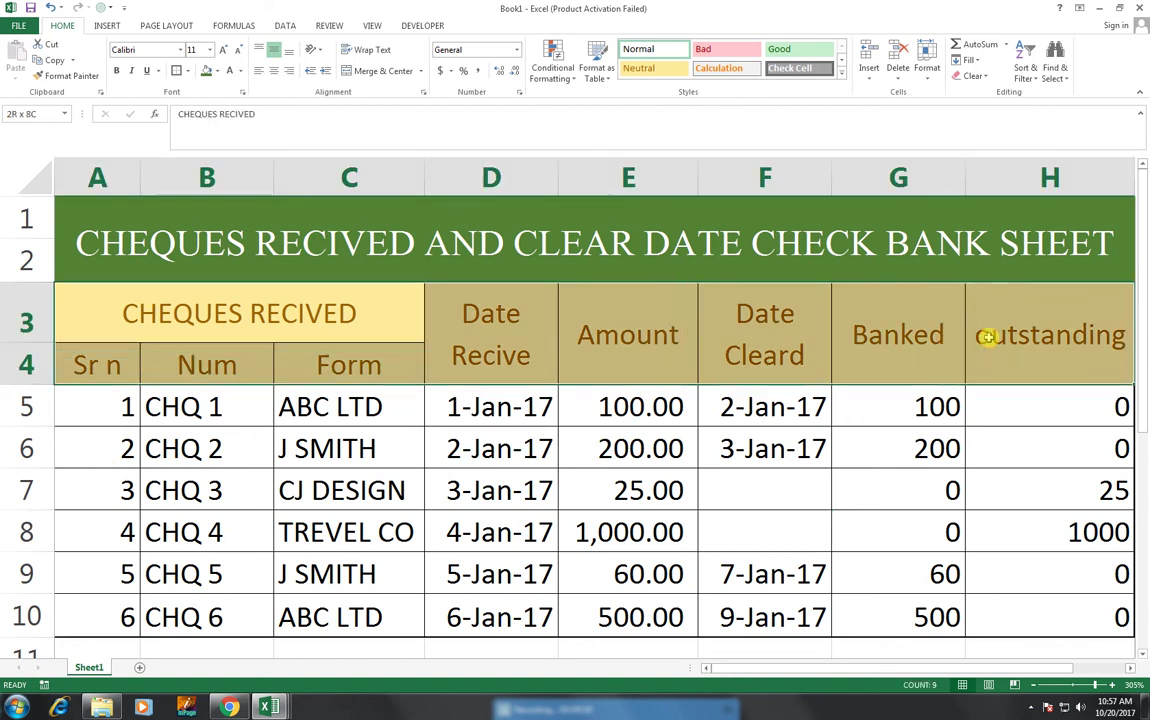
left_click(180, 50)
left_click(190, 180)
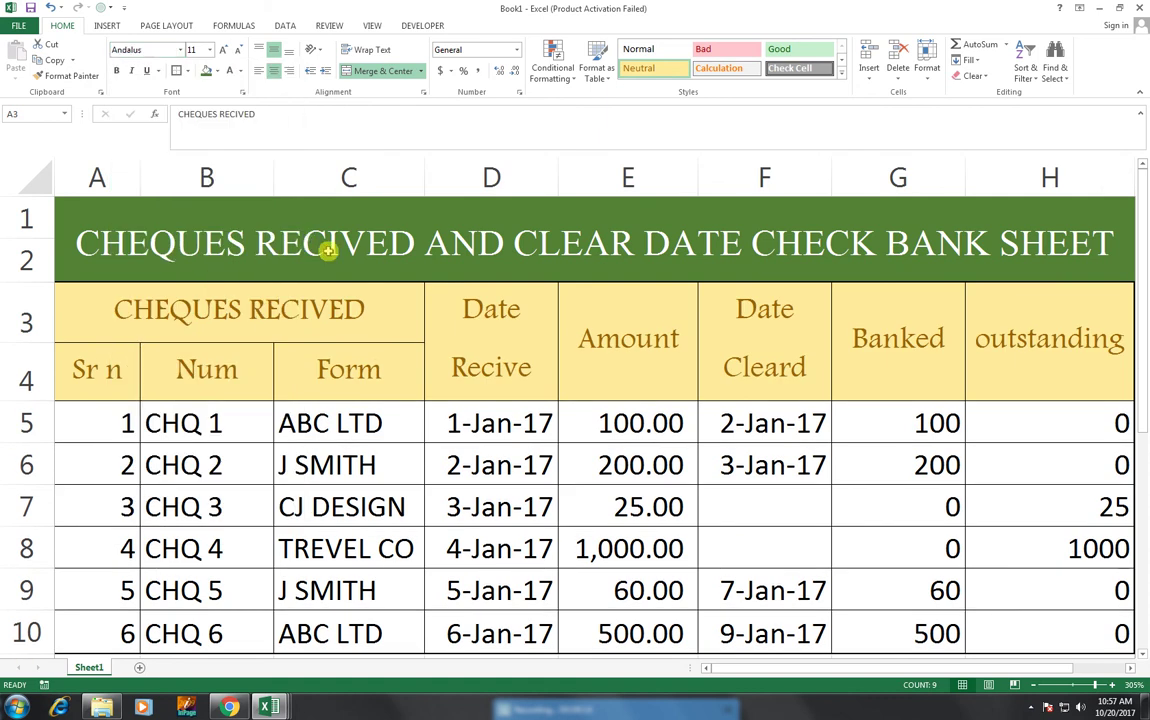
left_click(180, 50)
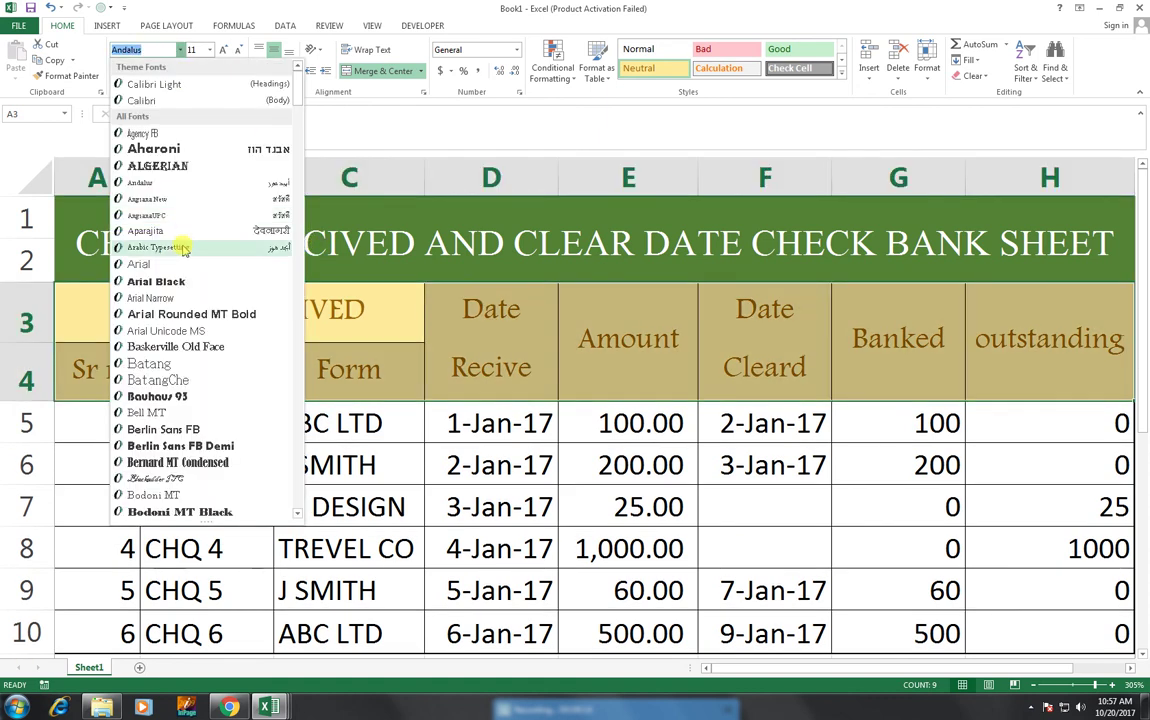
left_click(140, 264)
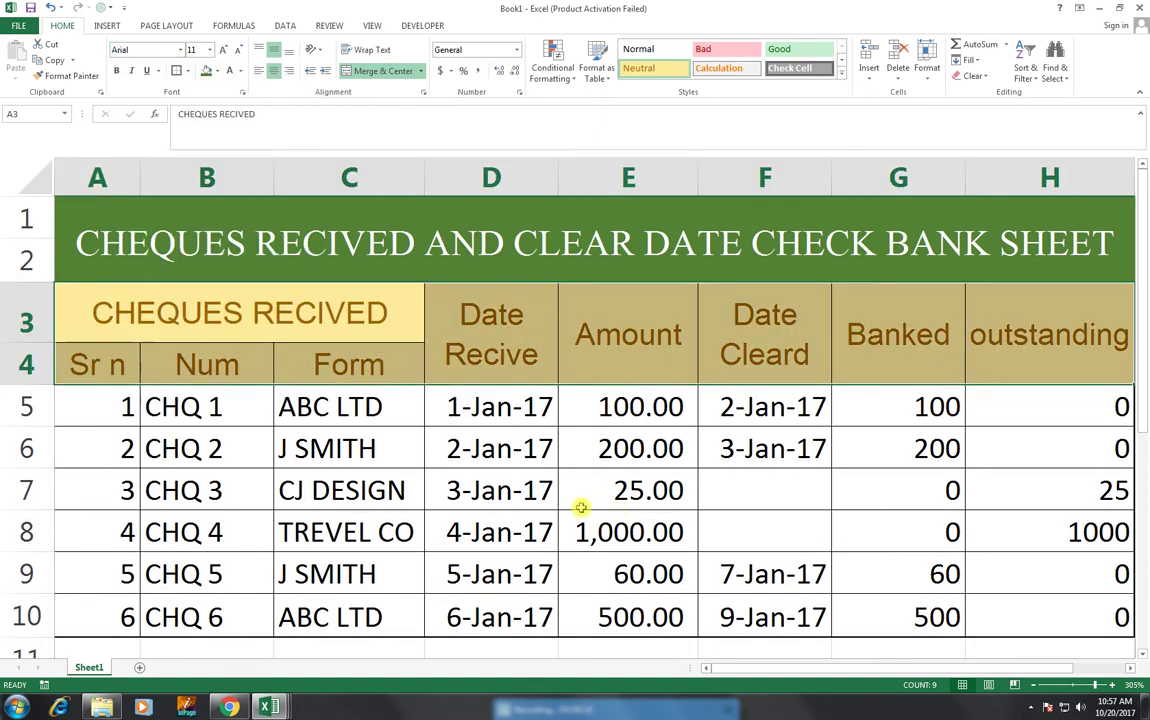
left_click(581, 506)
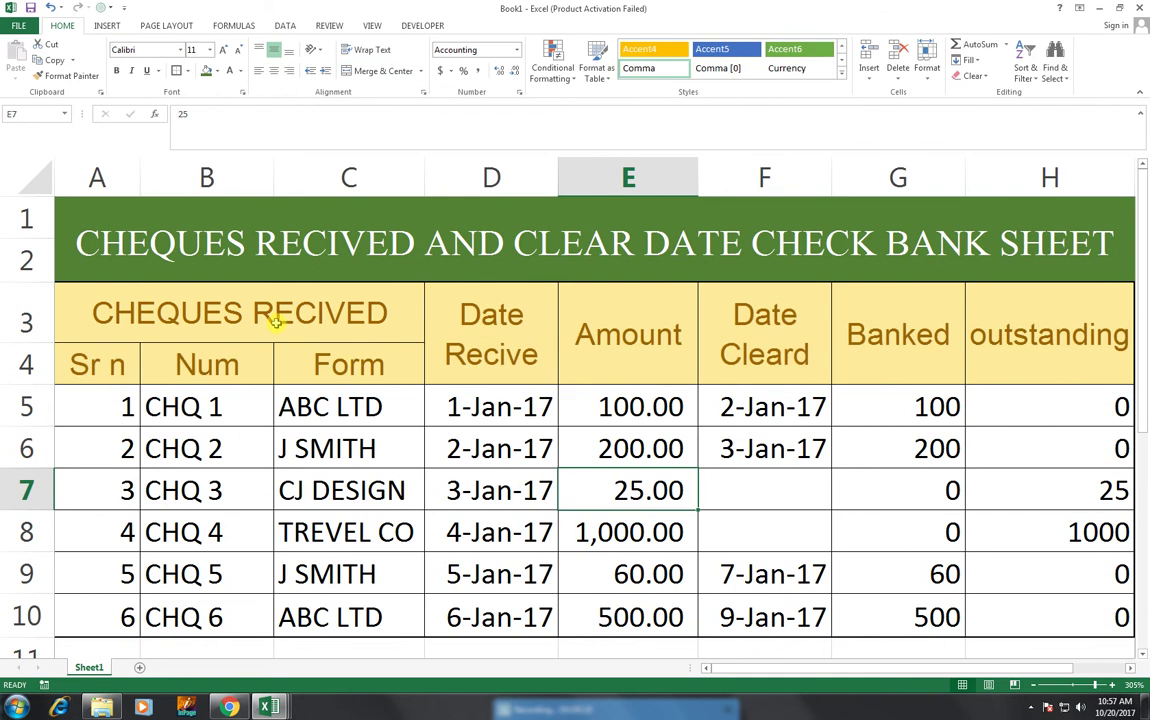